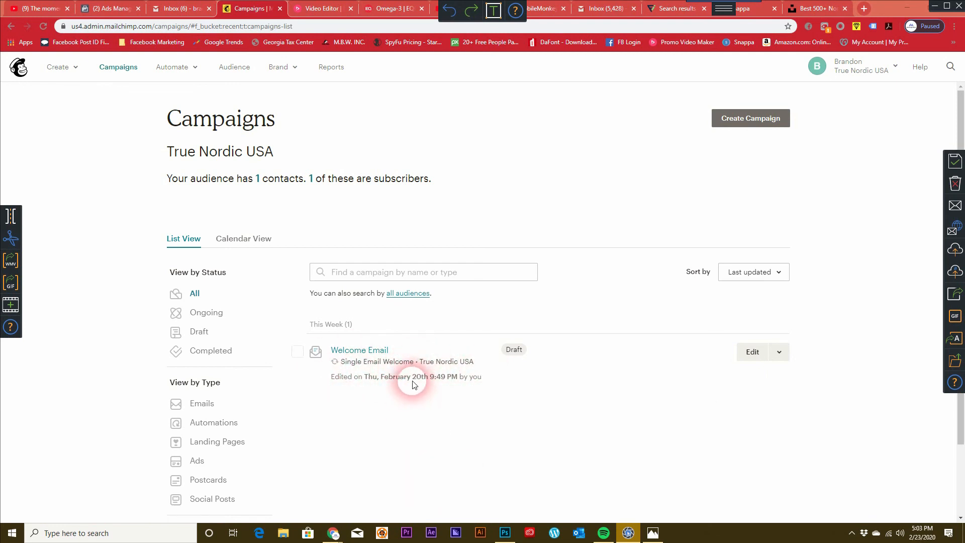
- Examine the regular and automated email options for a new campaign, and leave without creating one
click(749, 120)
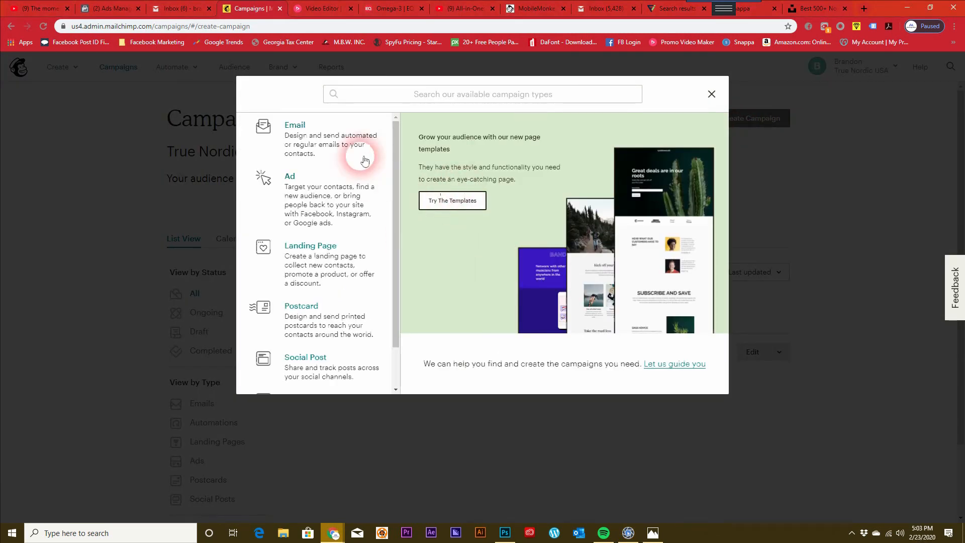
click(315, 143)
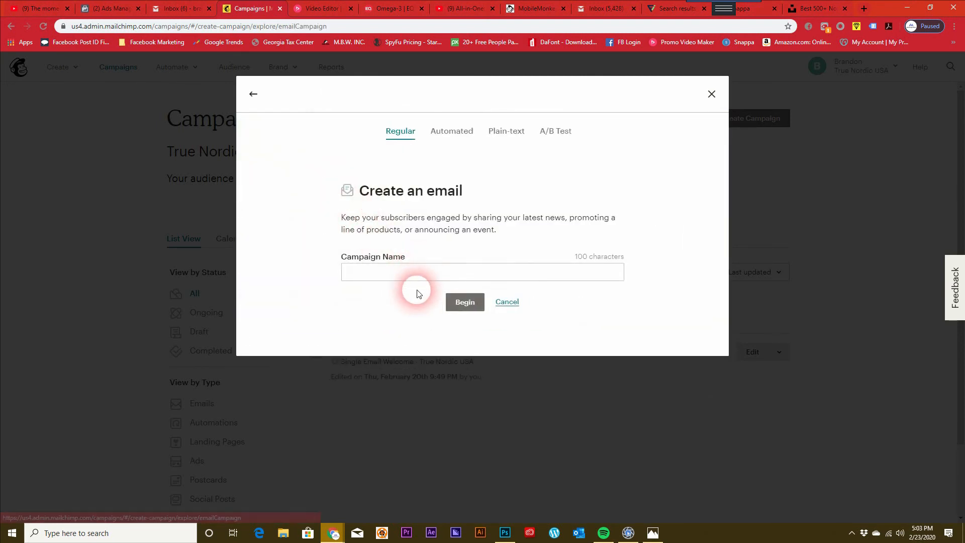
click(406, 275)
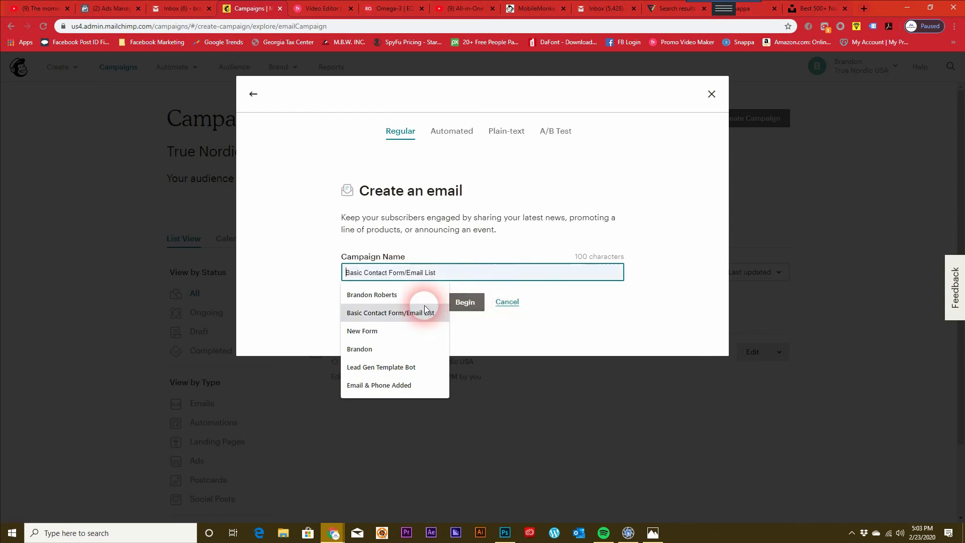
click(584, 319)
click(470, 141)
click(556, 281)
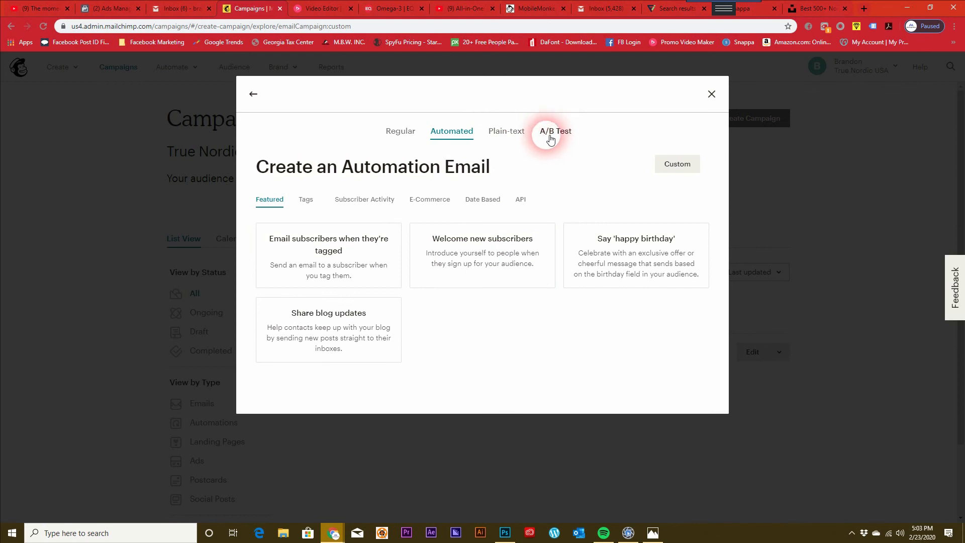
click(404, 133)
click(445, 132)
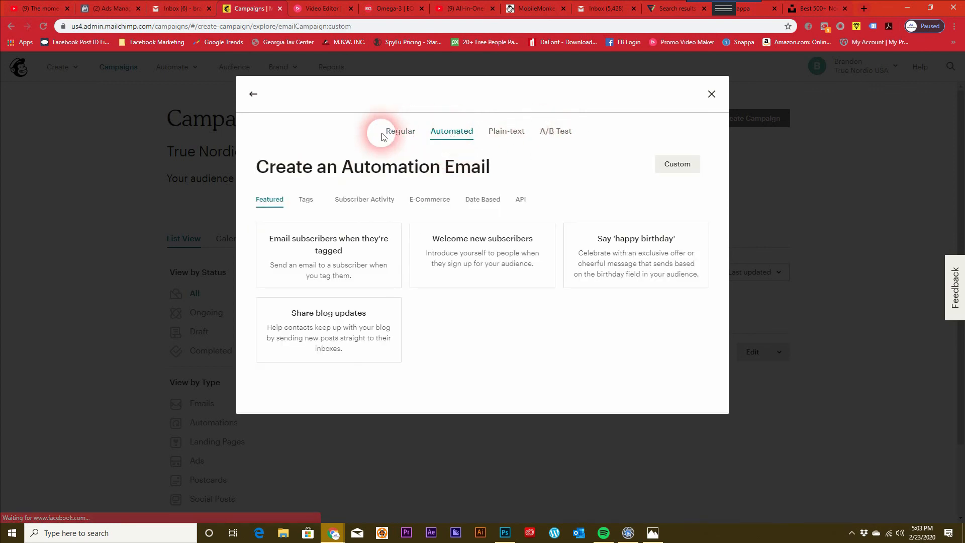
click(712, 96)
- Open the Welcome Email draft from the campaign list for editing
scroll(439, 352, down, 1)
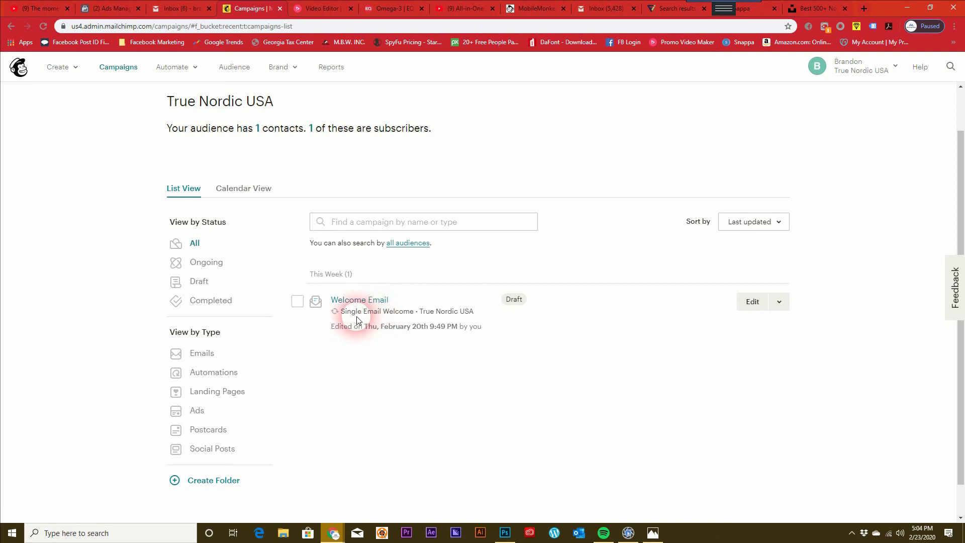
click(298, 302)
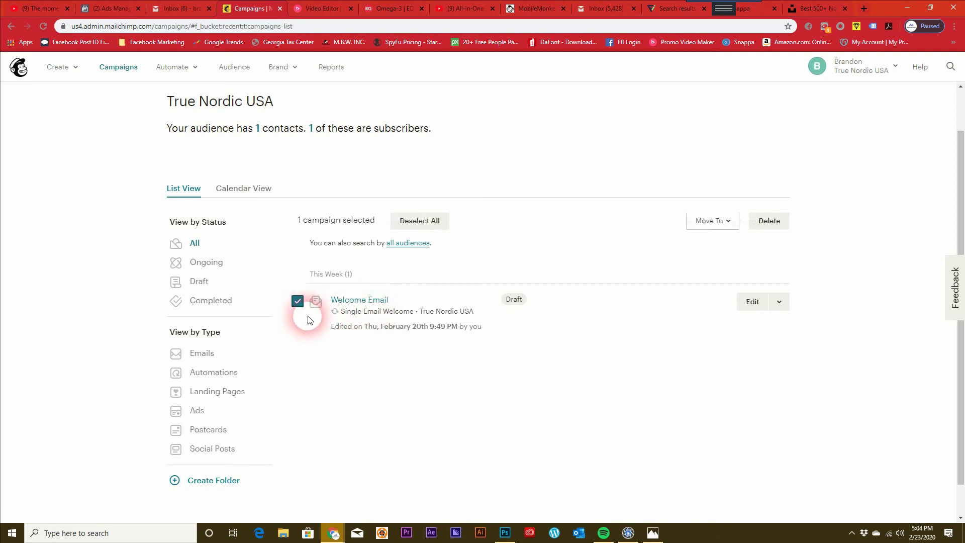
click(752, 301)
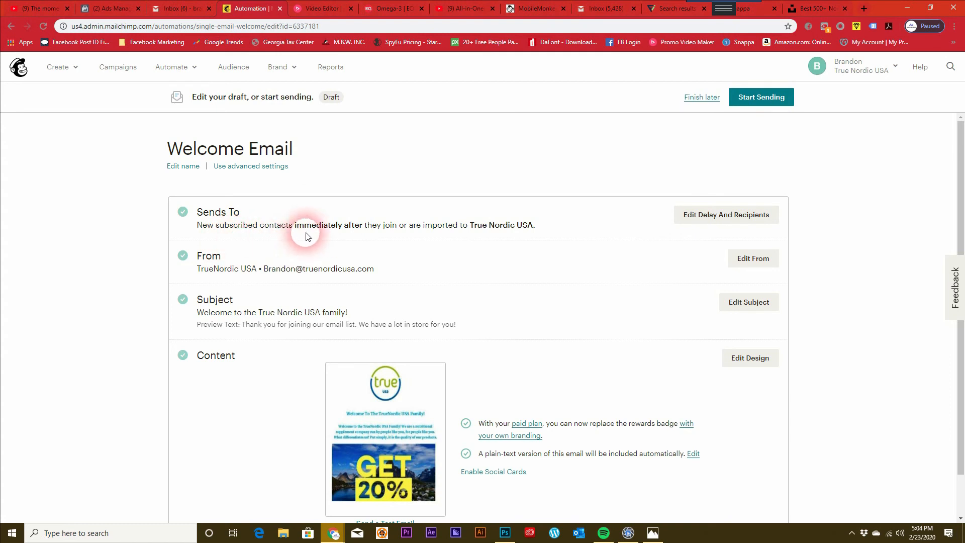
- Check the campaign's delay and recipient settings and its sender name and email address, saving the sender details as they are
click(708, 225)
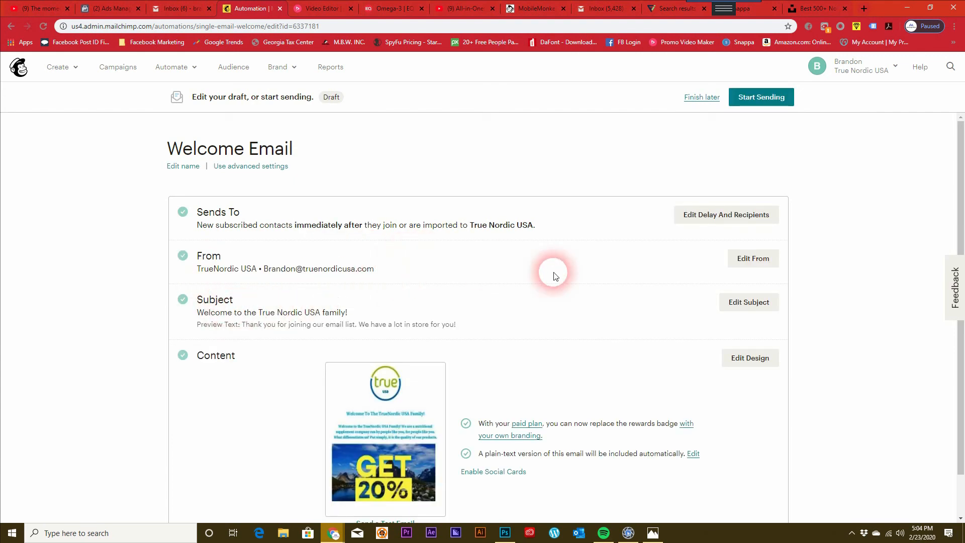
click(764, 259)
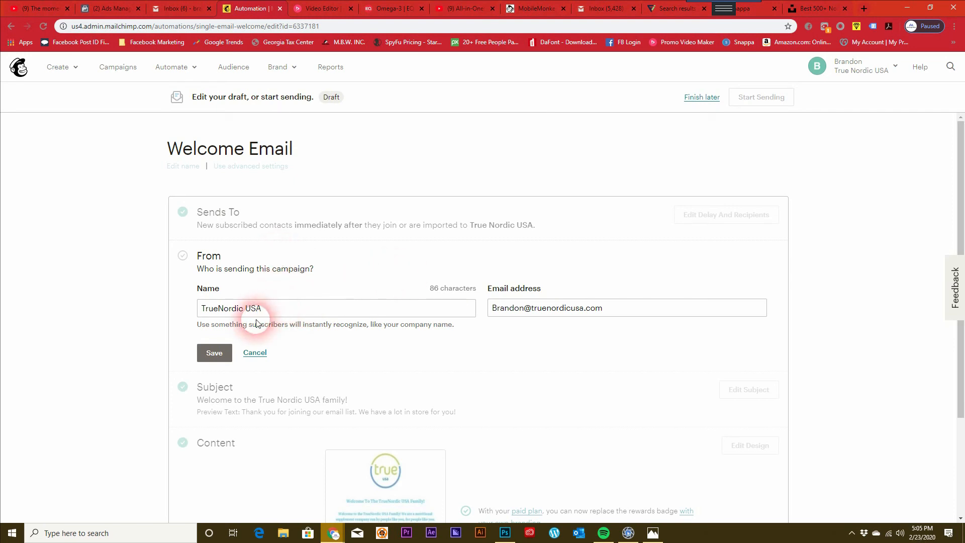
click(273, 313)
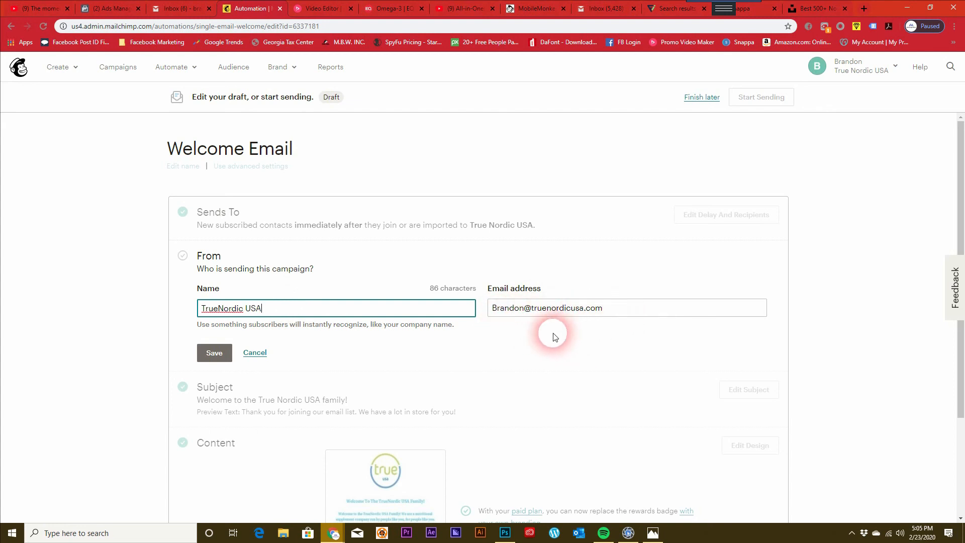
click(215, 355)
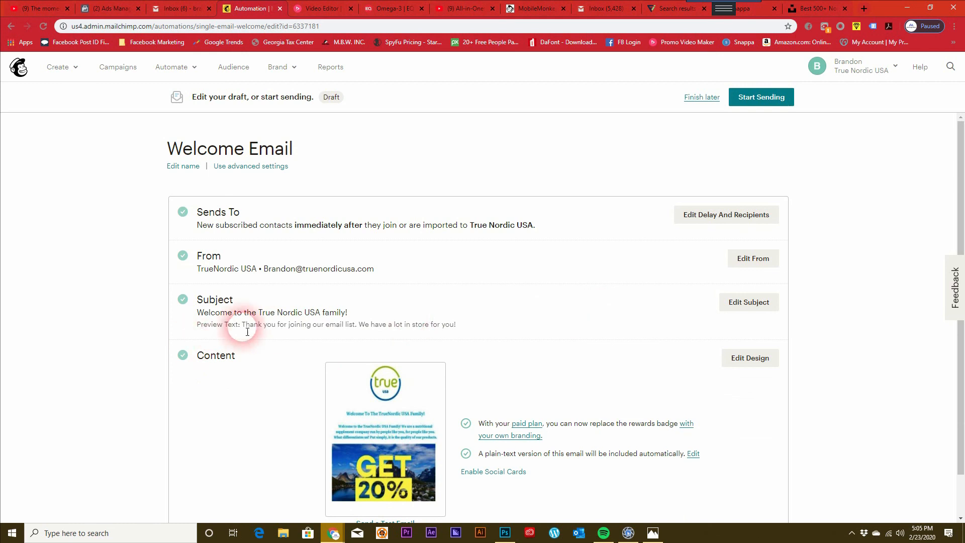
- Set the preview text to "Thank you for joining our email list. We have a ton of savings in store for you!" and save it
click(750, 303)
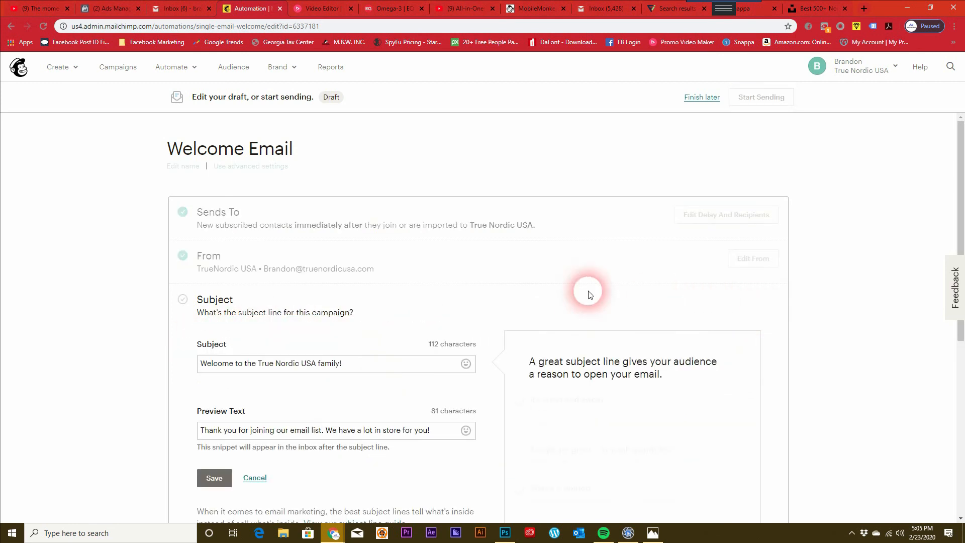
scroll(407, 322, down, 2)
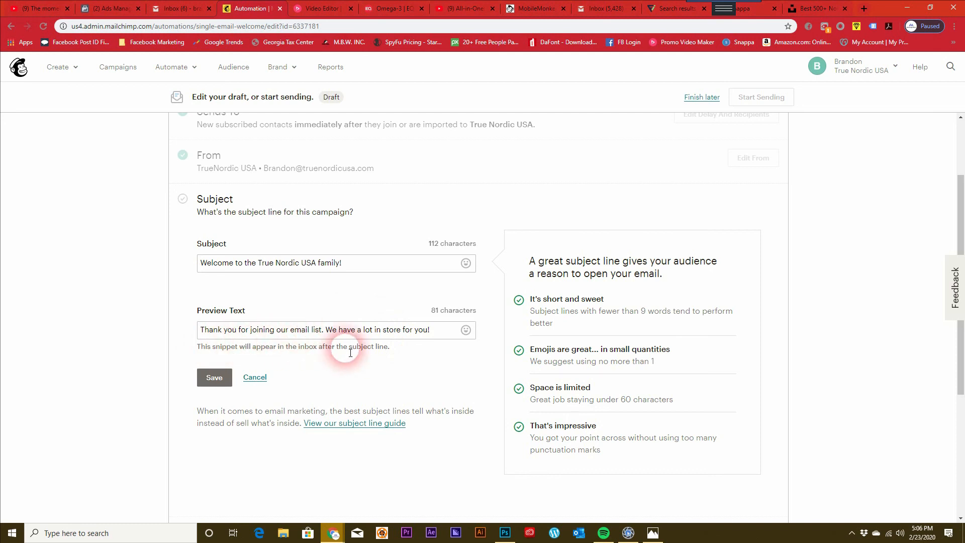
click(442, 335)
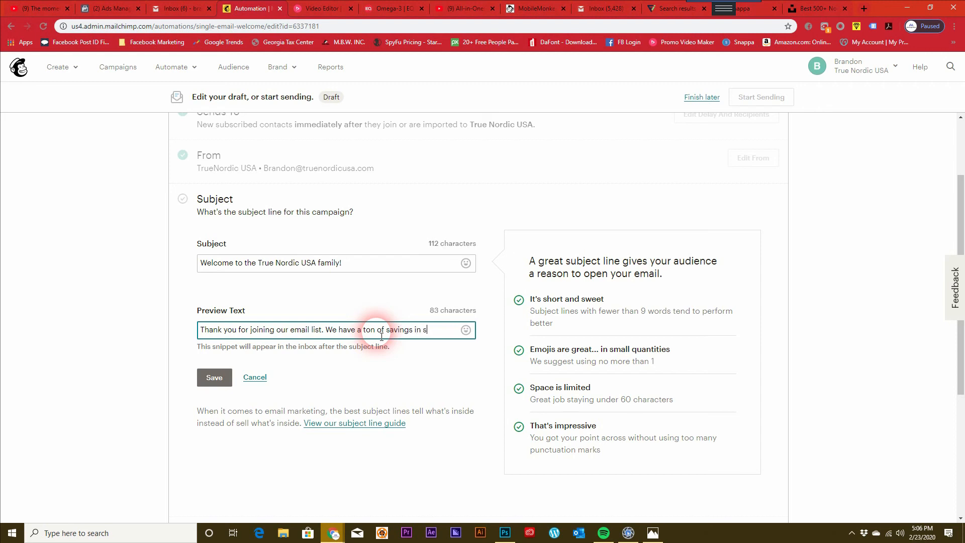
text(r you!)
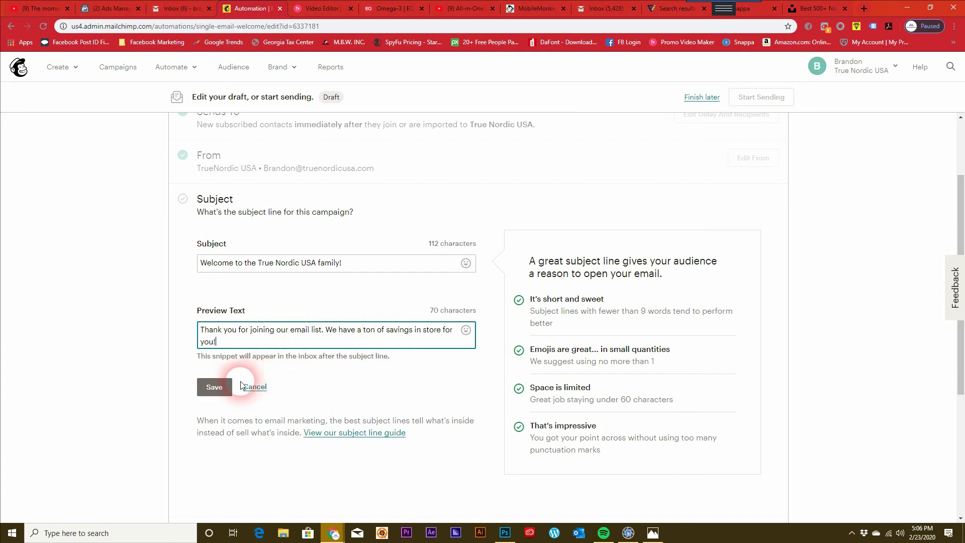
click(225, 392)
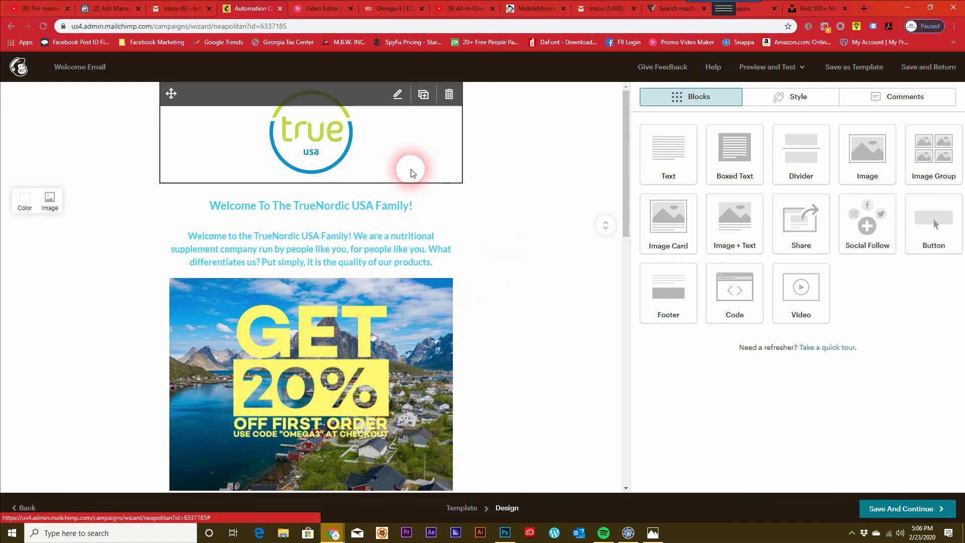
- Examine the welcome email's design from the logo and 20% offer through the product and promise sections to the footer
scroll(468, 296, down, 10)
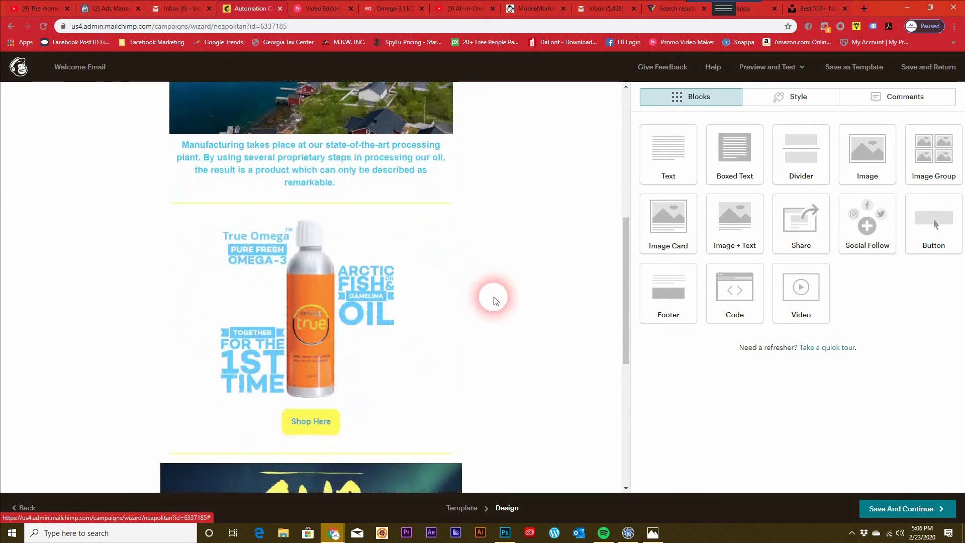
scroll(479, 302, down, 3)
scroll(472, 355, up, 6)
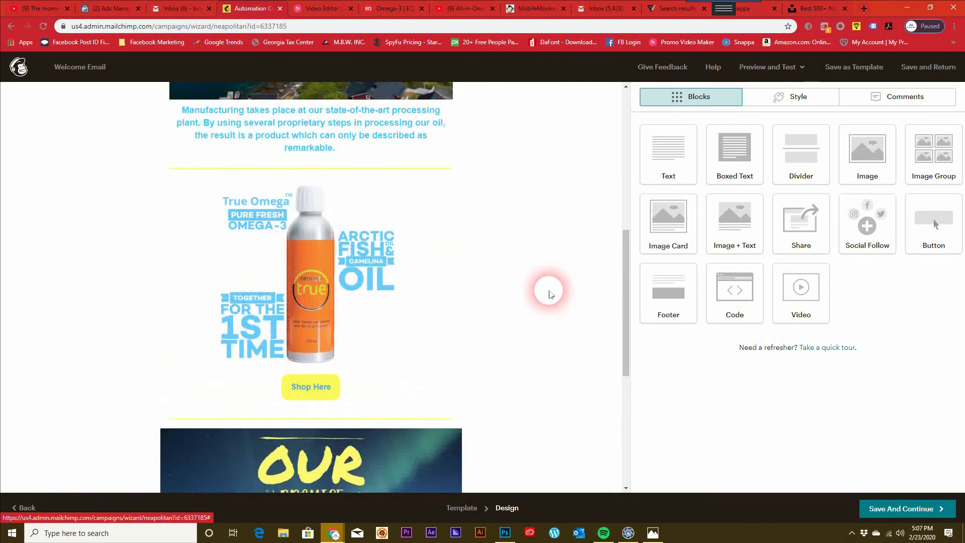
scroll(547, 292, up, 5)
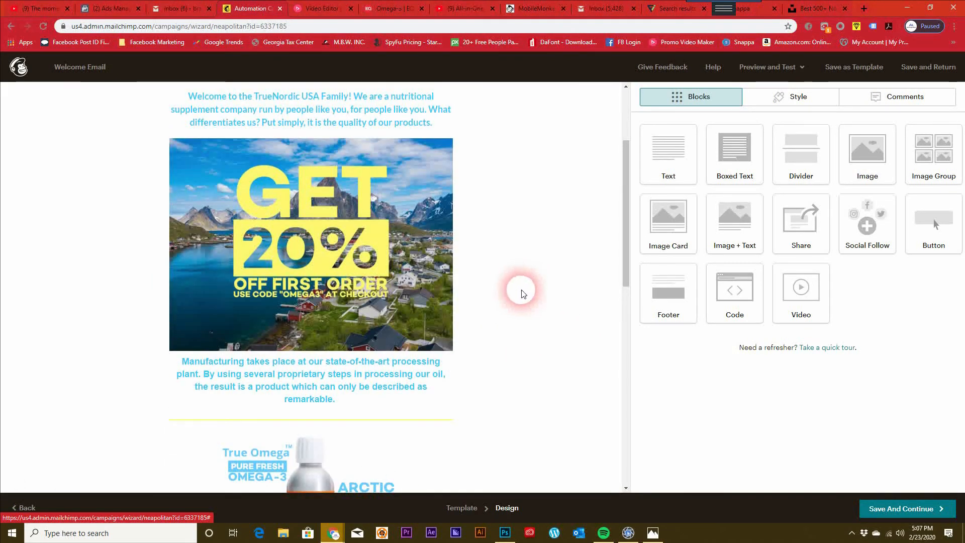
scroll(498, 264, up, 2)
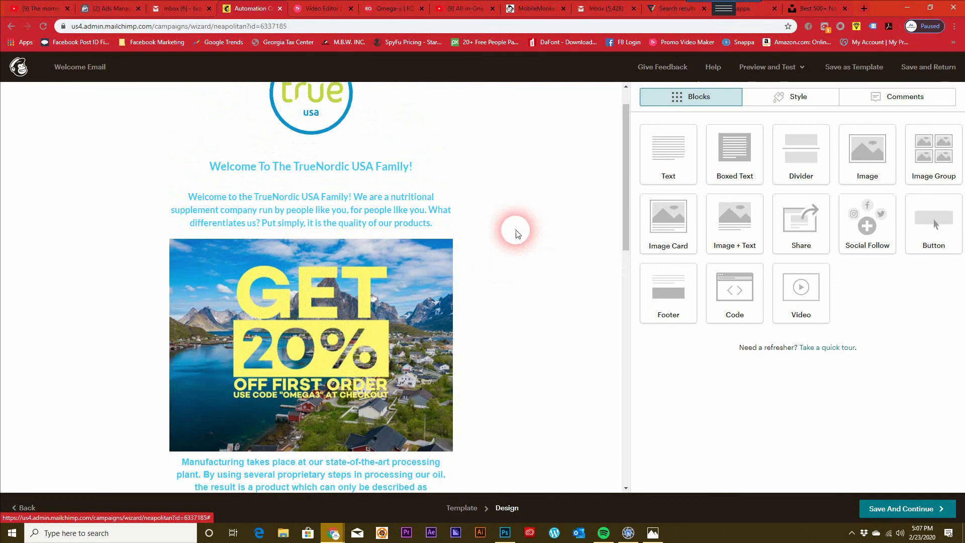
scroll(512, 256, up, 1)
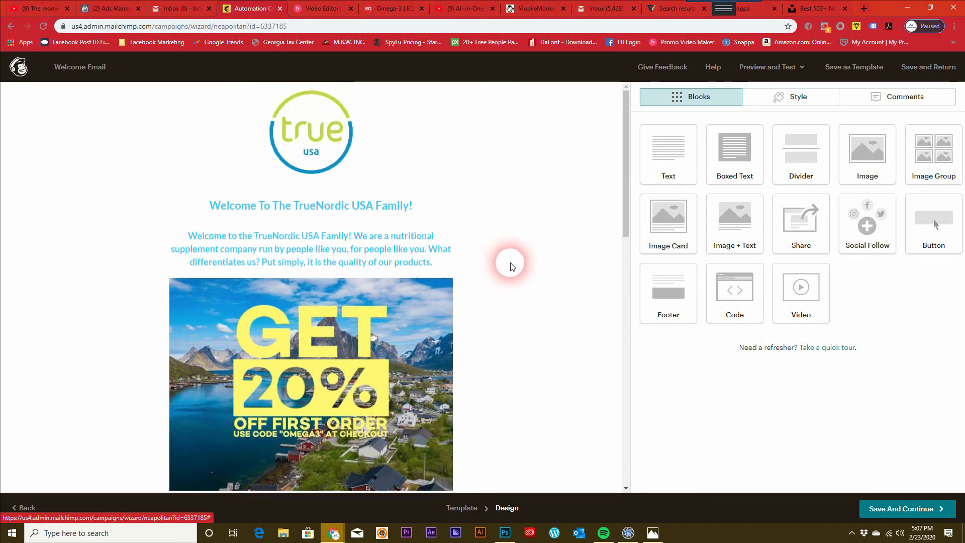
scroll(510, 265, down, 7)
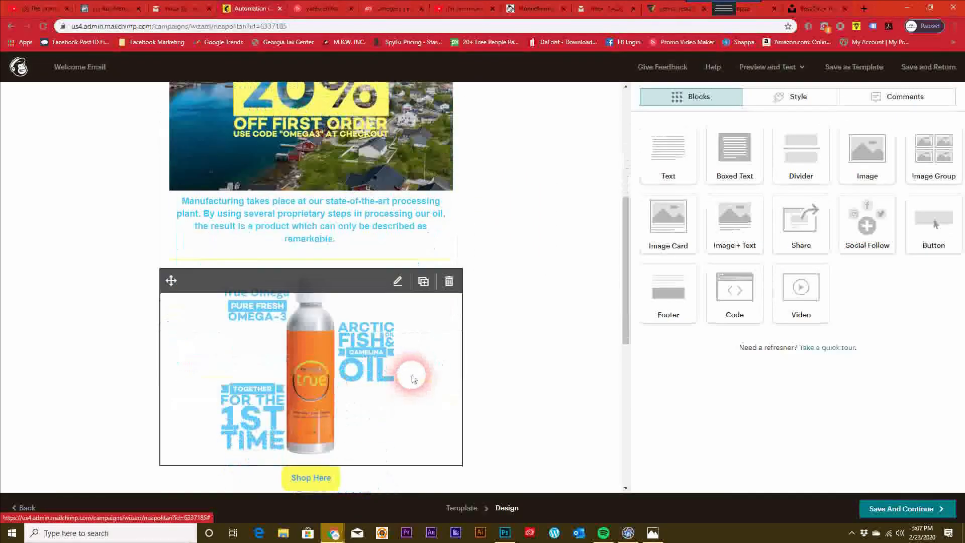
scroll(395, 346, up, 5)
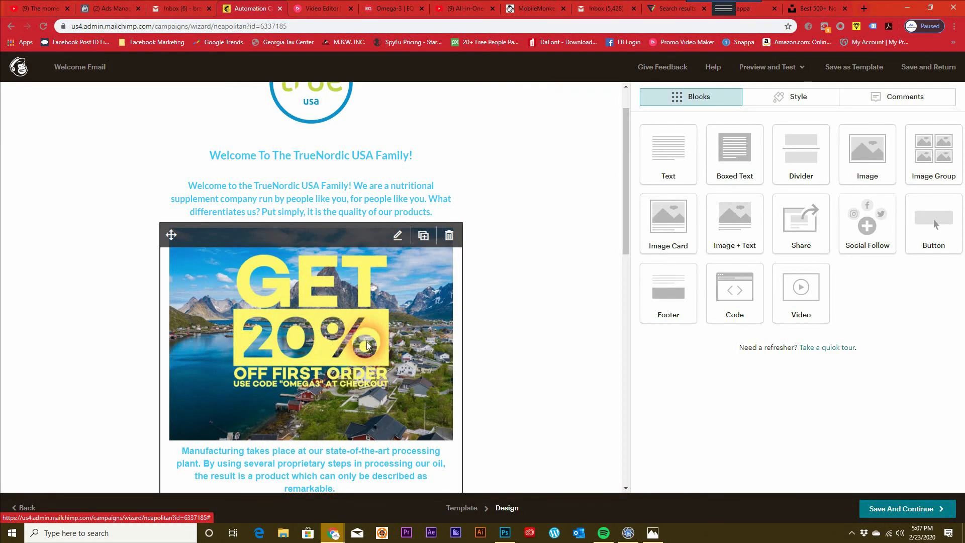
scroll(402, 372, down, 9)
scroll(431, 458, down, 2)
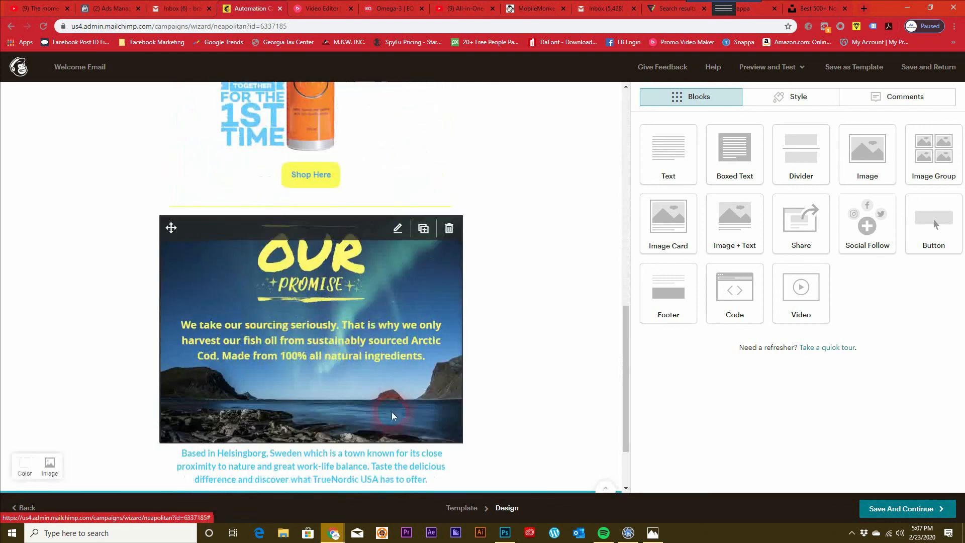
scroll(380, 416, up, 2)
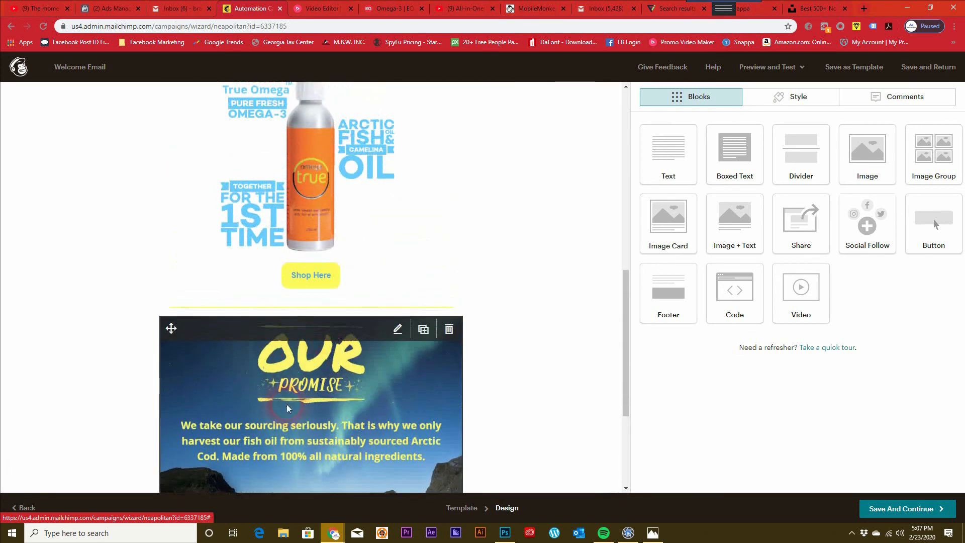
scroll(362, 409, up, 6)
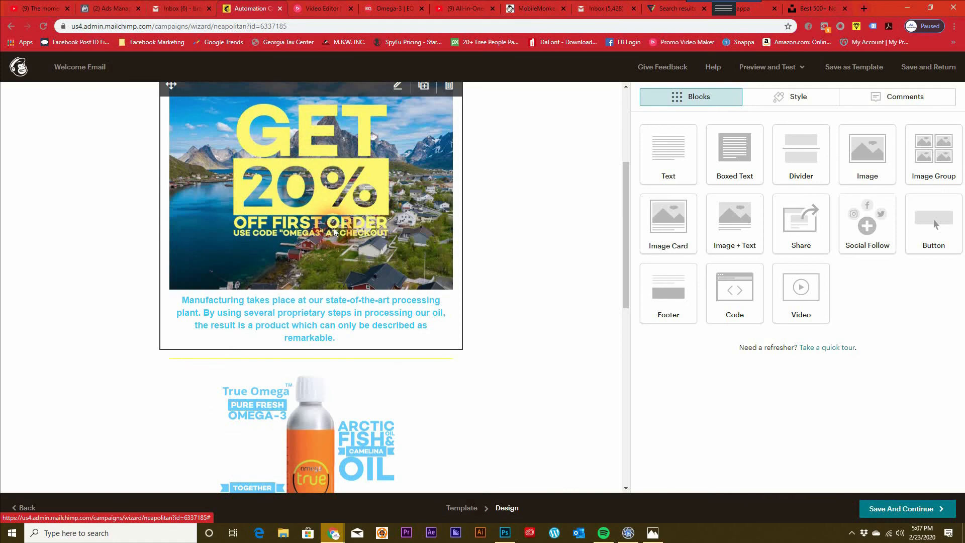
scroll(335, 290, up, 2)
scroll(360, 292, up, 2)
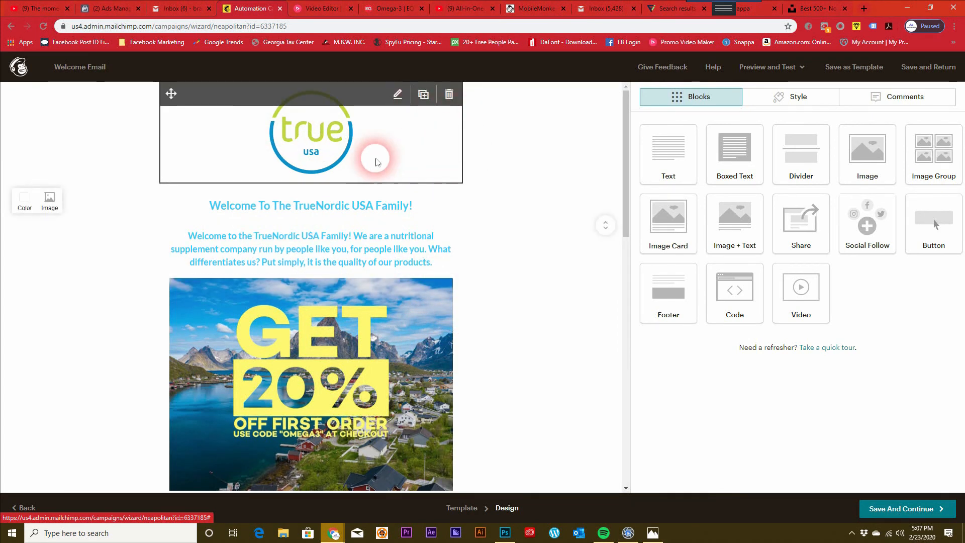
scroll(478, 166, down, 1)
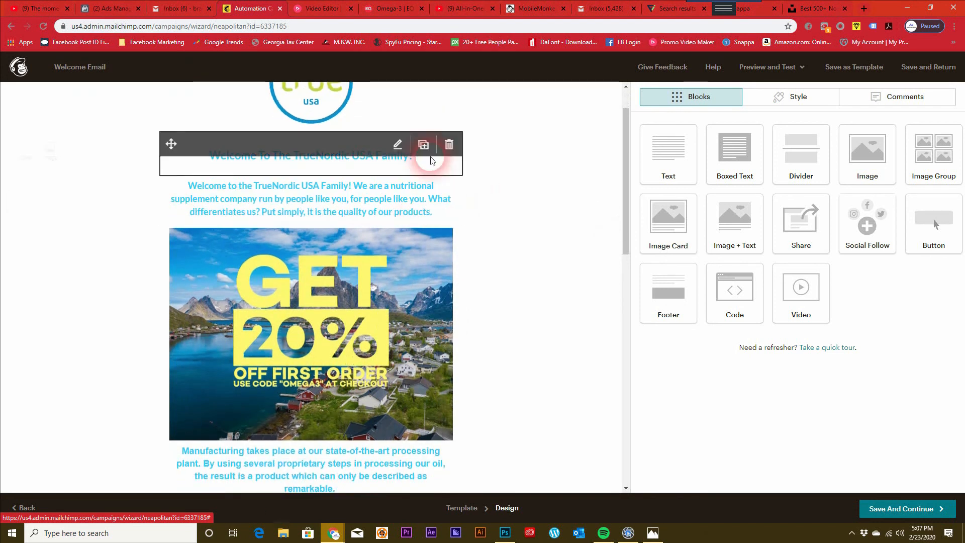
scroll(438, 168, up, 1)
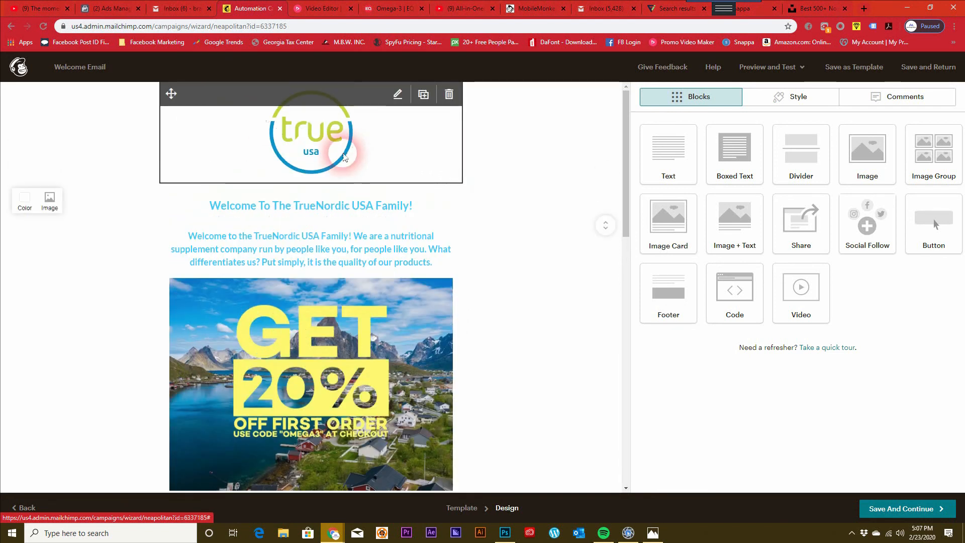
scroll(387, 135, down, 2)
scroll(470, 155, down, 10)
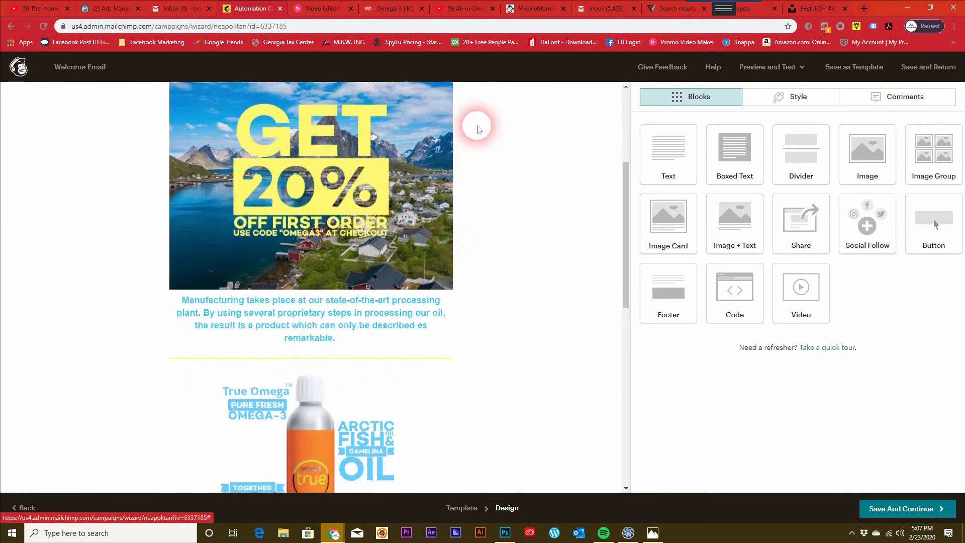
scroll(460, 260, down, 2)
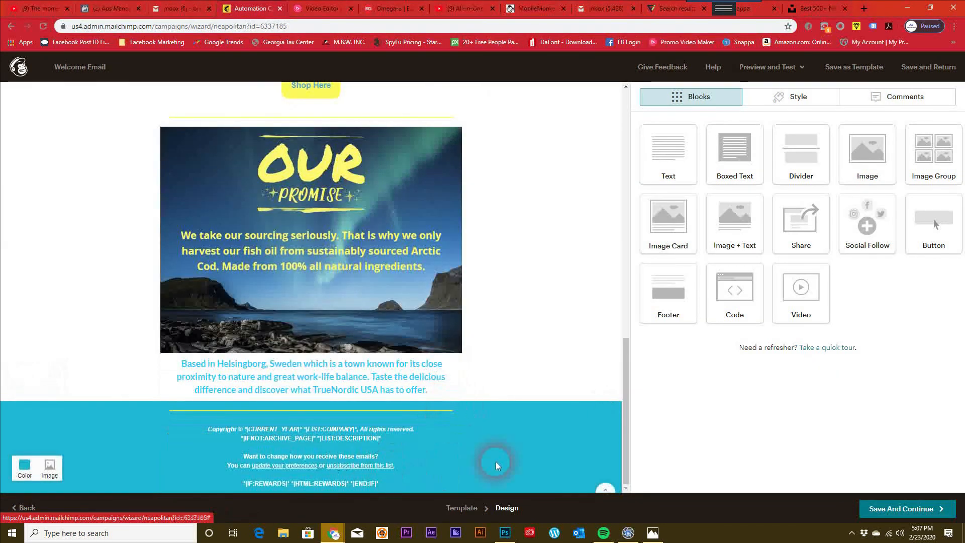
scroll(549, 307, up, 6)
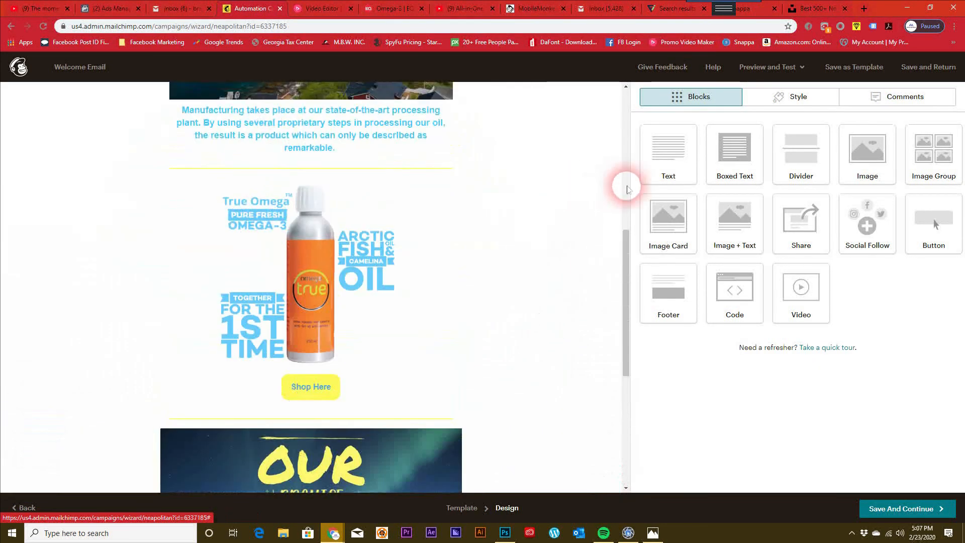
- Display the email design's style options alongside the beginning of the email
click(790, 97)
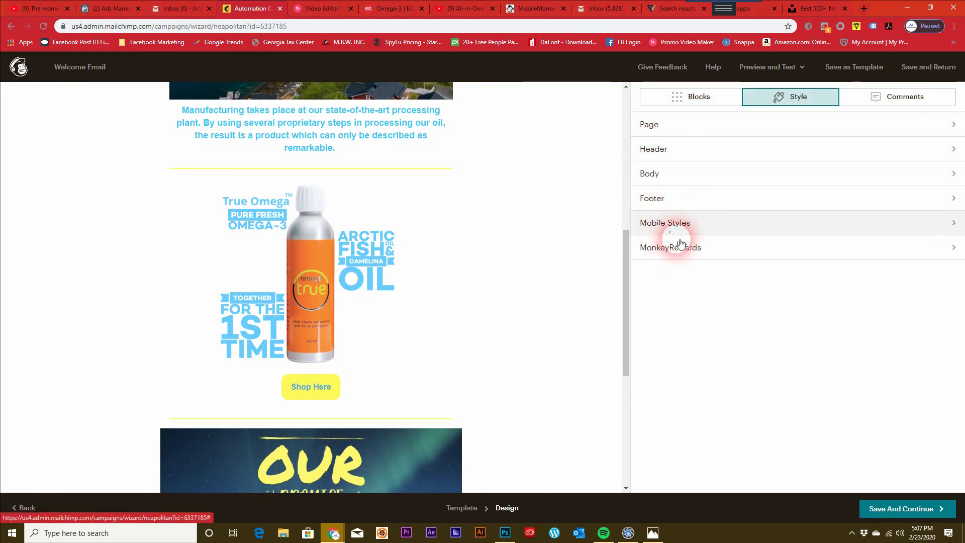
scroll(521, 237, up, 8)
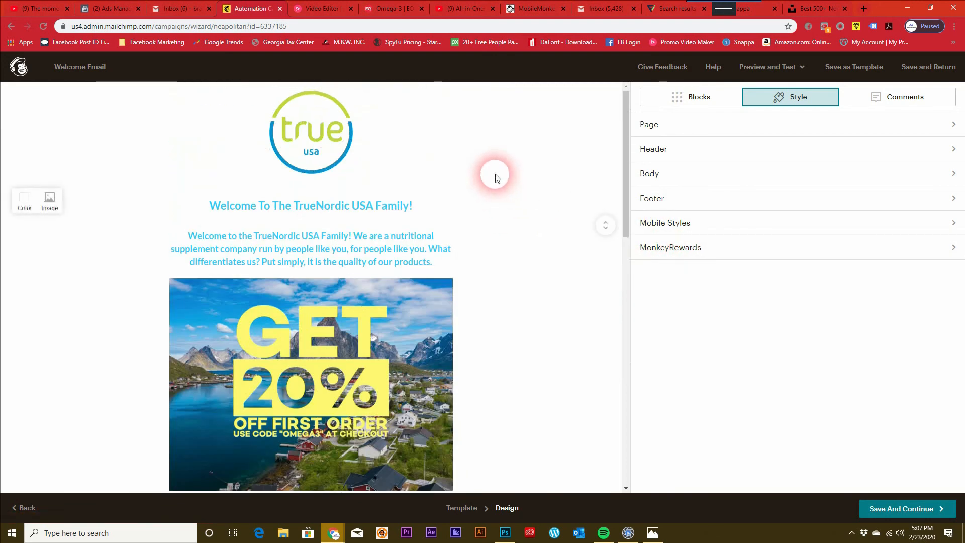
- Try black #000000 as the header container's background color, and return it to white #ffffff
mouse_move(425, 159)
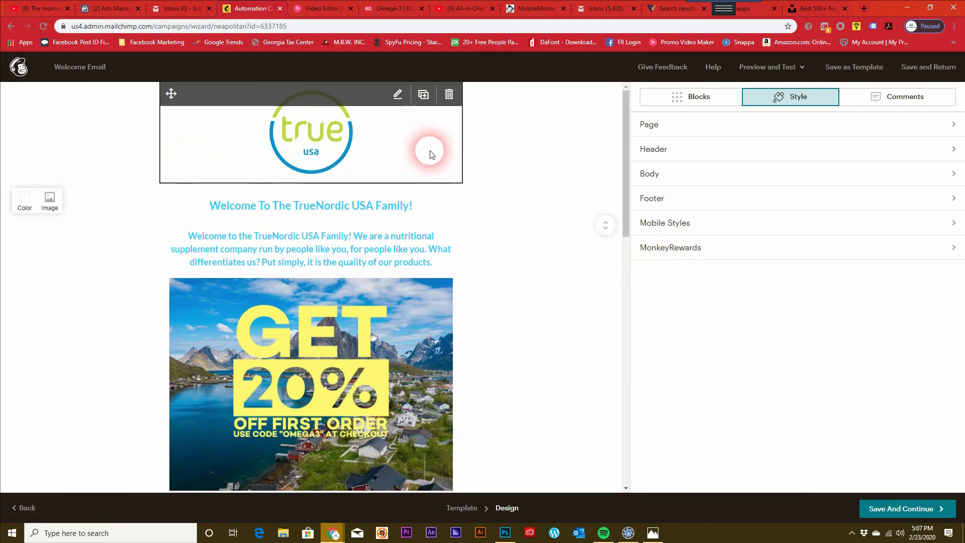
click(660, 149)
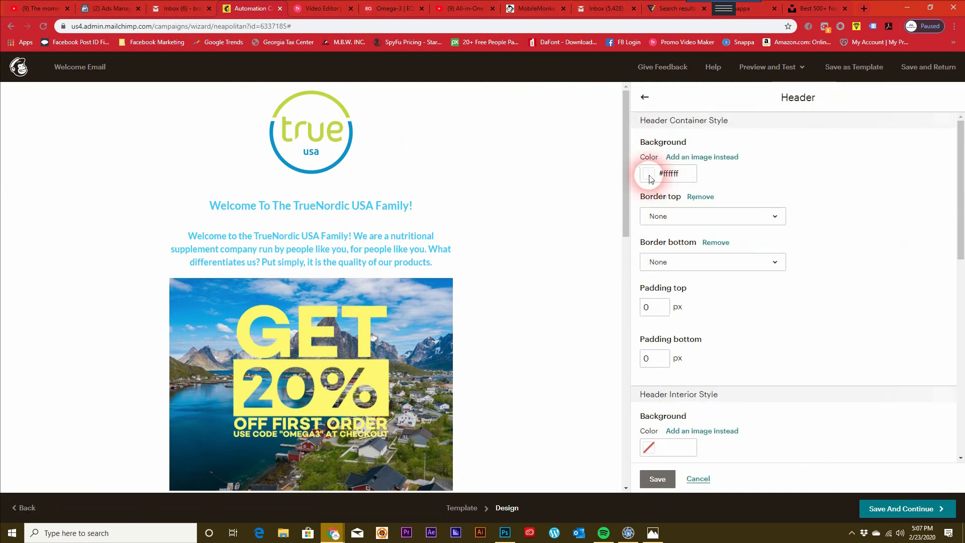
click(649, 174)
drag(660, 179, 649, 240)
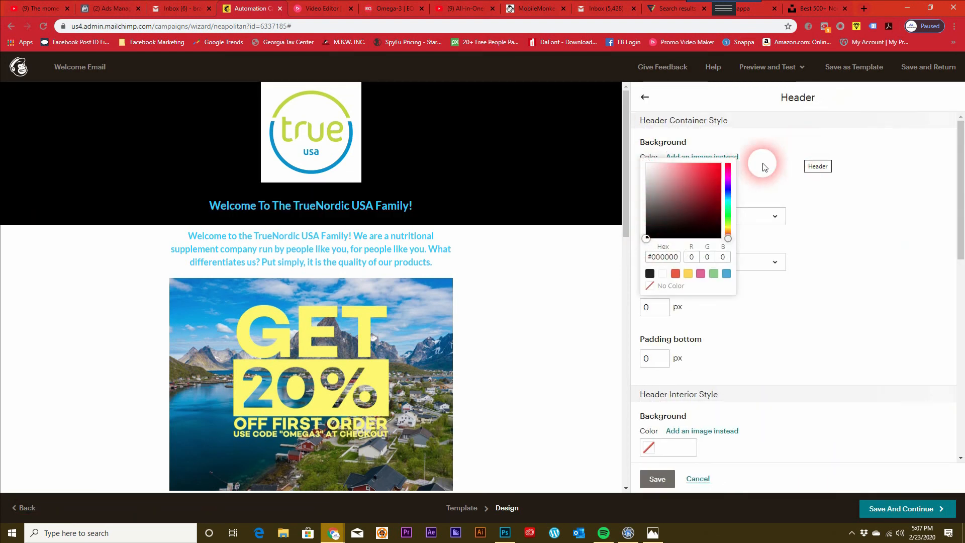
click(635, 161)
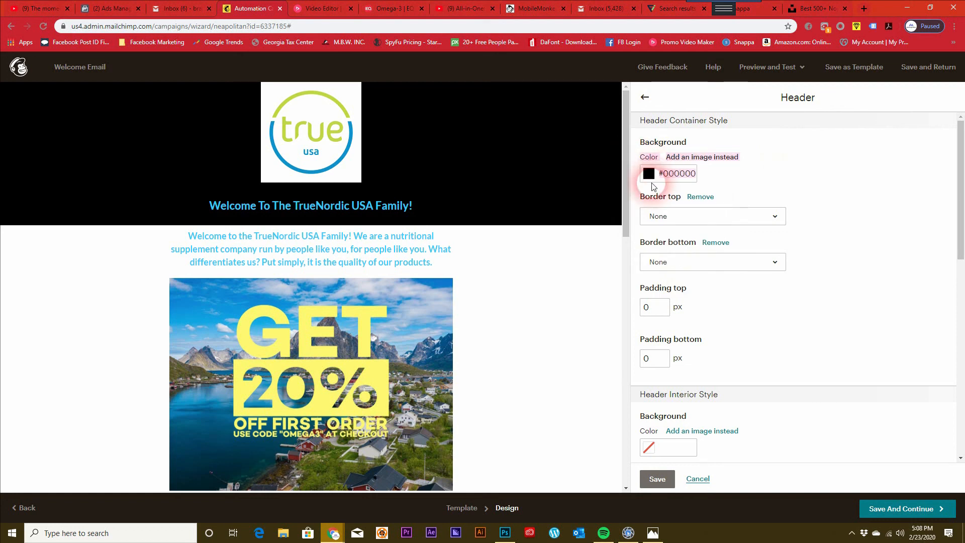
click(658, 175)
drag(649, 169, 646, 164)
click(635, 155)
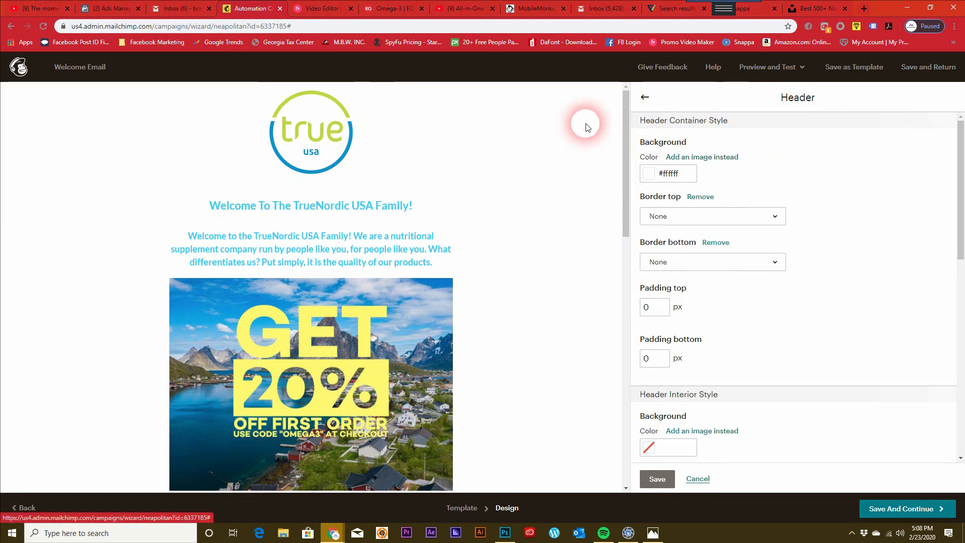
- Examine the email's footer and the background color in its style settings
scroll(542, 357, down, 7)
scroll(542, 357, down, 7)
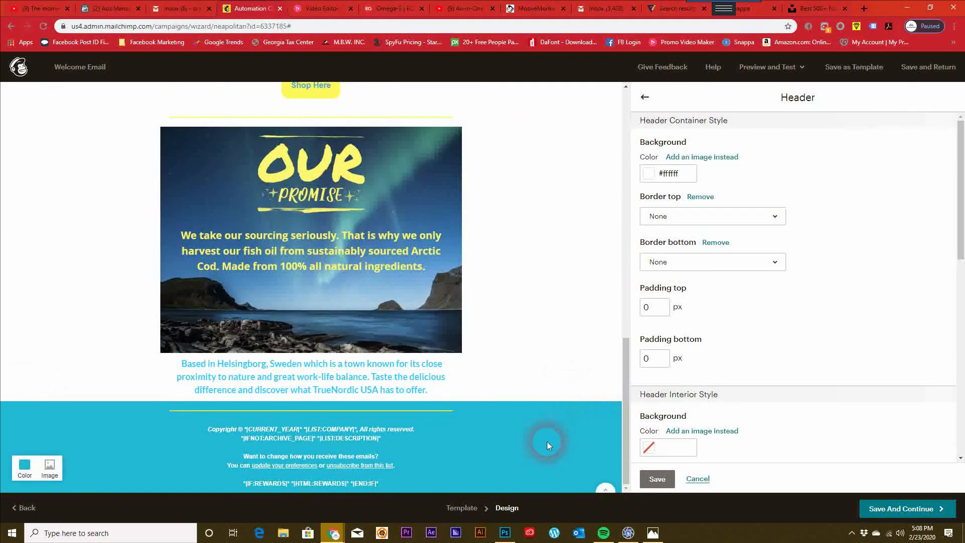
click(654, 101)
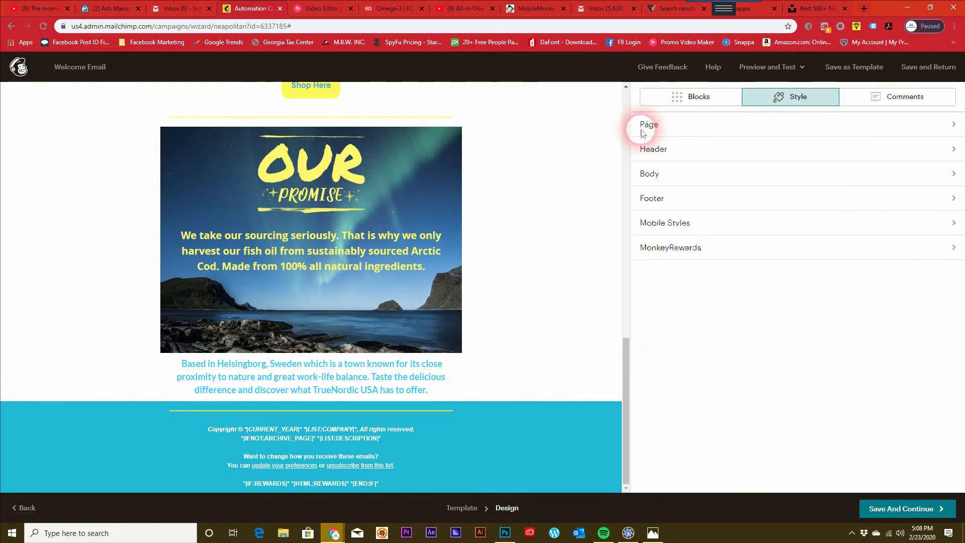
click(653, 199)
click(652, 176)
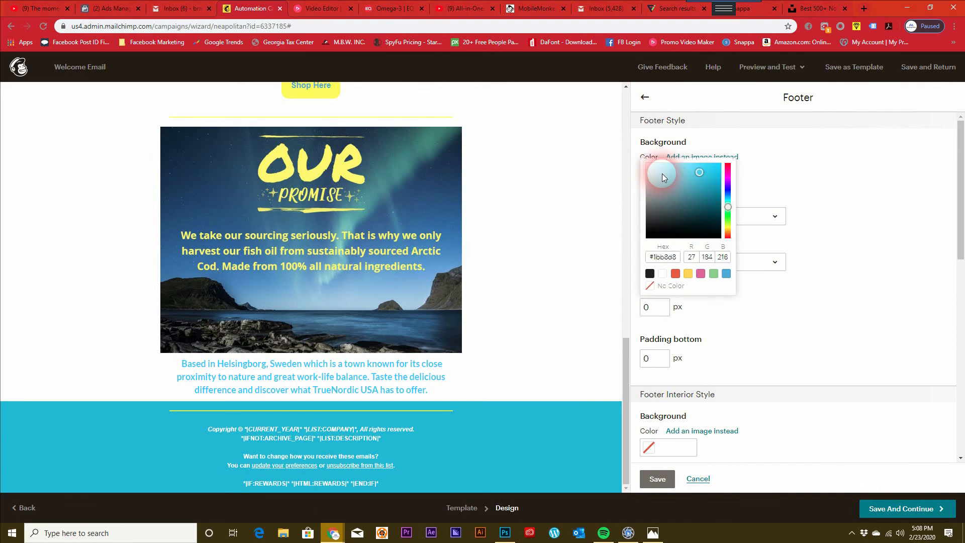
click(773, 132)
click(667, 175)
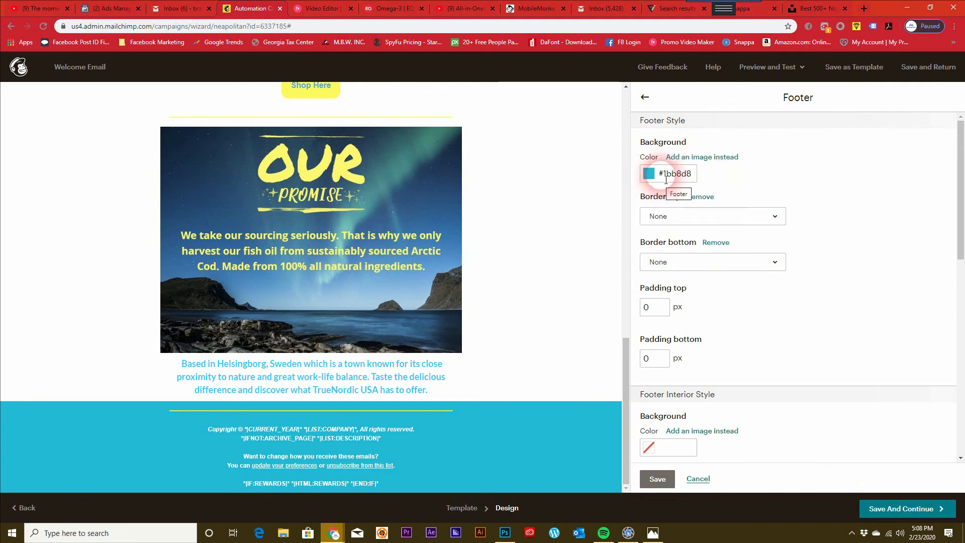
click(759, 165)
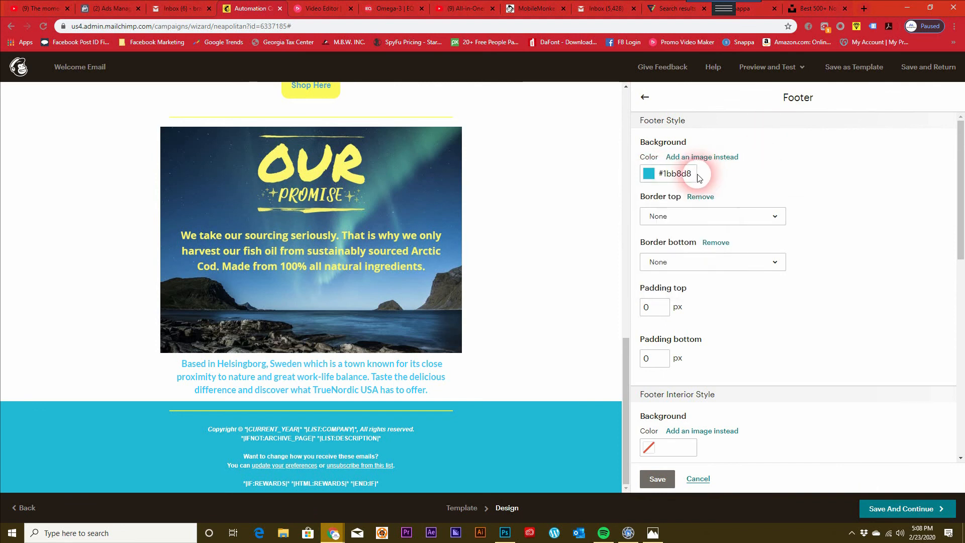
- Copy the footer background's hex code #1bb8d8 and save the footer style as it is
click(725, 210)
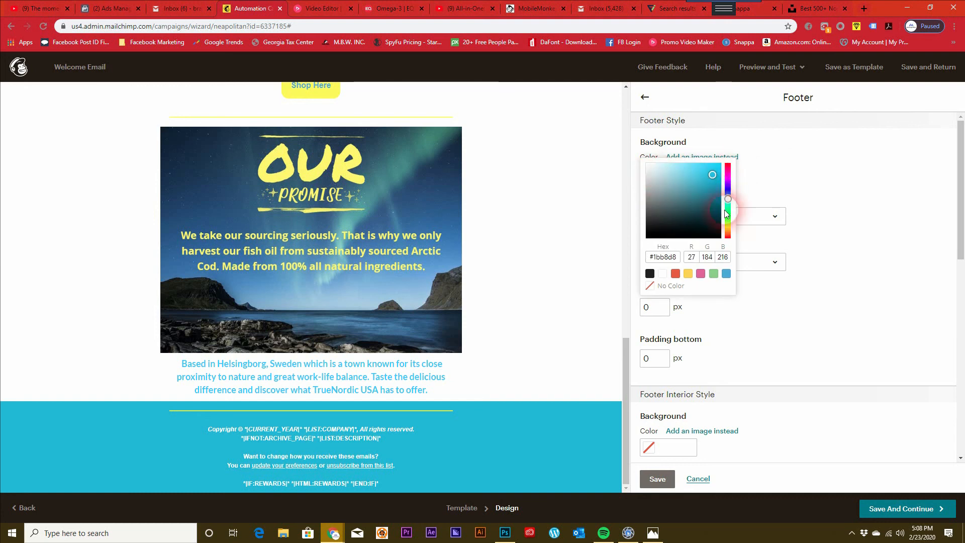
right_click(662, 258)
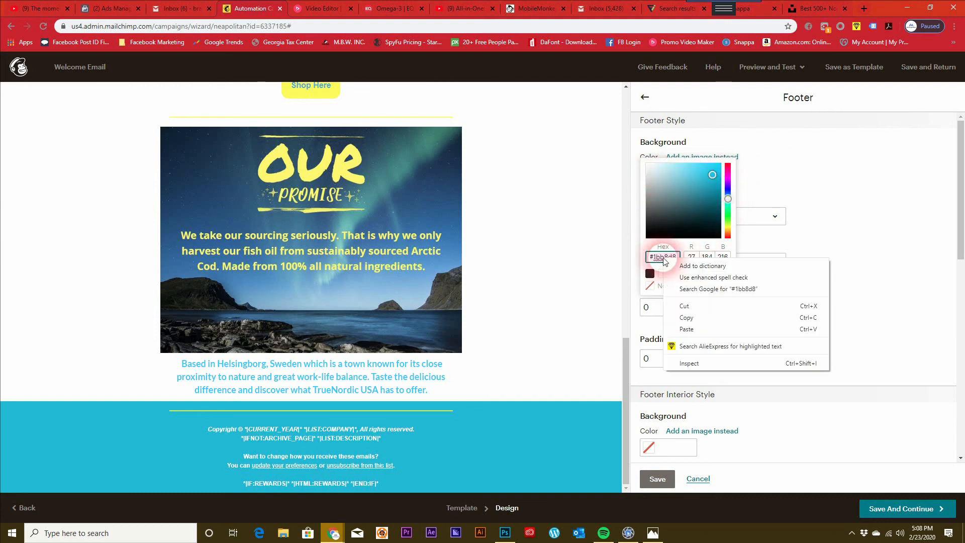
click(683, 319)
click(812, 312)
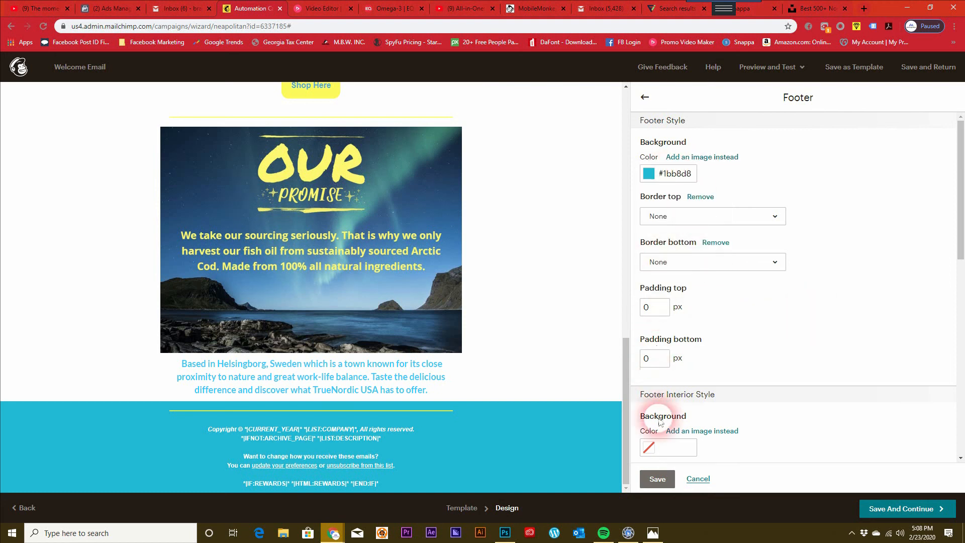
click(658, 483)
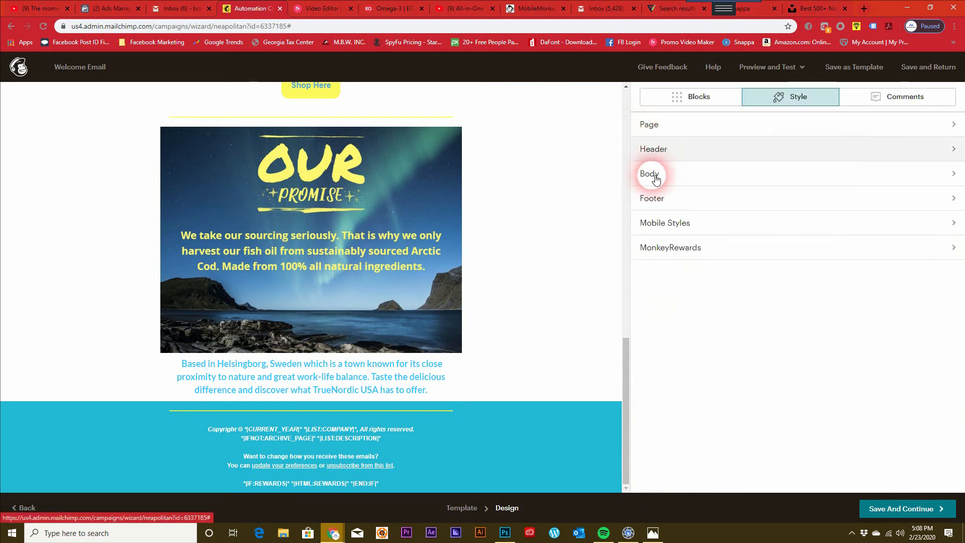
- Paste #1bb8d8 as the header container's background color and check it behind the logo and welcome heading
click(654, 152)
click(654, 176)
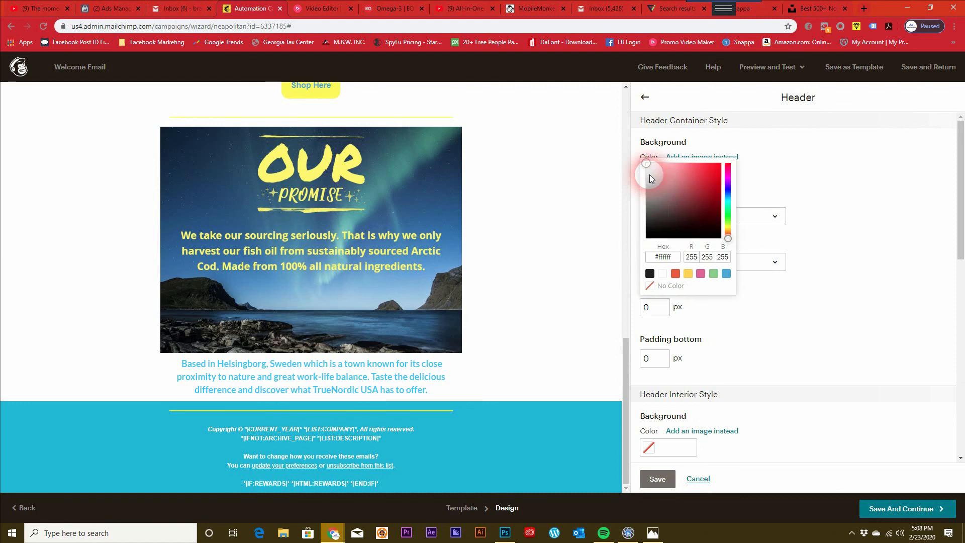
right_click(664, 261)
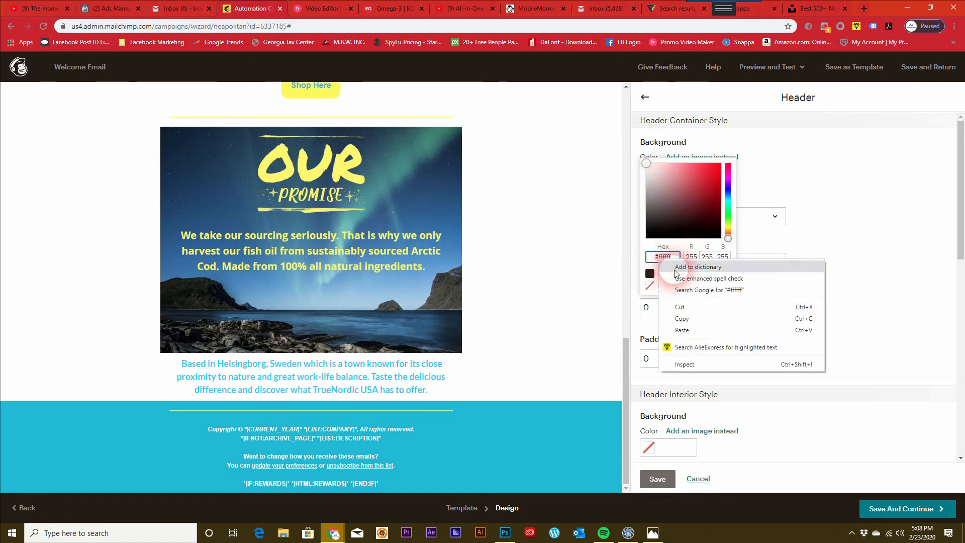
click(683, 317)
click(836, 260)
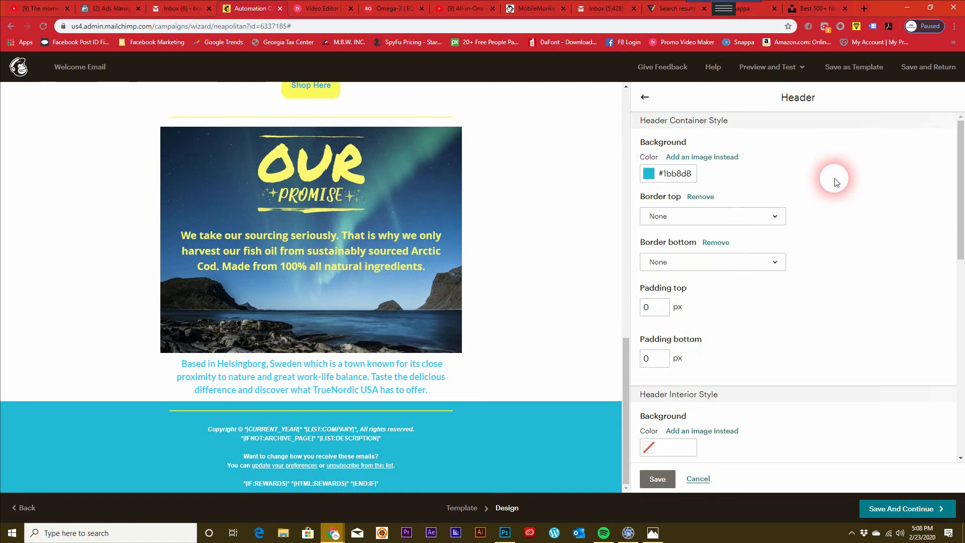
scroll(564, 219, up, 7)
scroll(525, 220, up, 5)
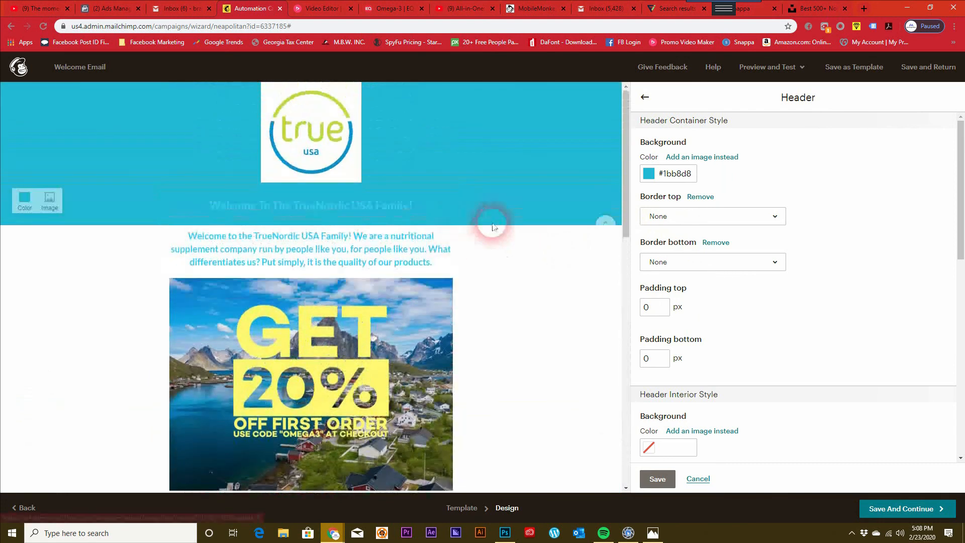
mouse_move(369, 149)
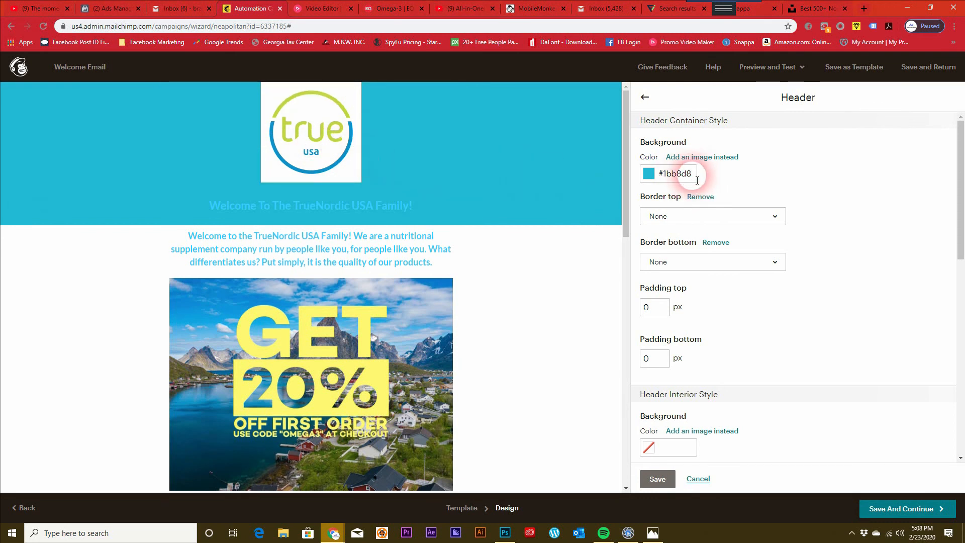
- Set the header container's background color to white #ffffff and save the header style
click(649, 177)
drag(662, 177, 631, 145)
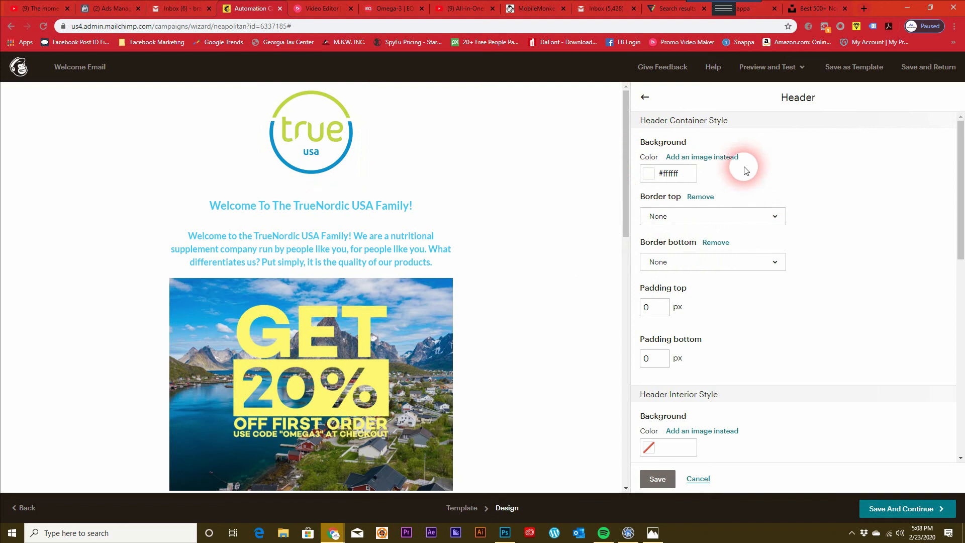
scroll(761, 269, down, 2)
scroll(746, 249, up, 2)
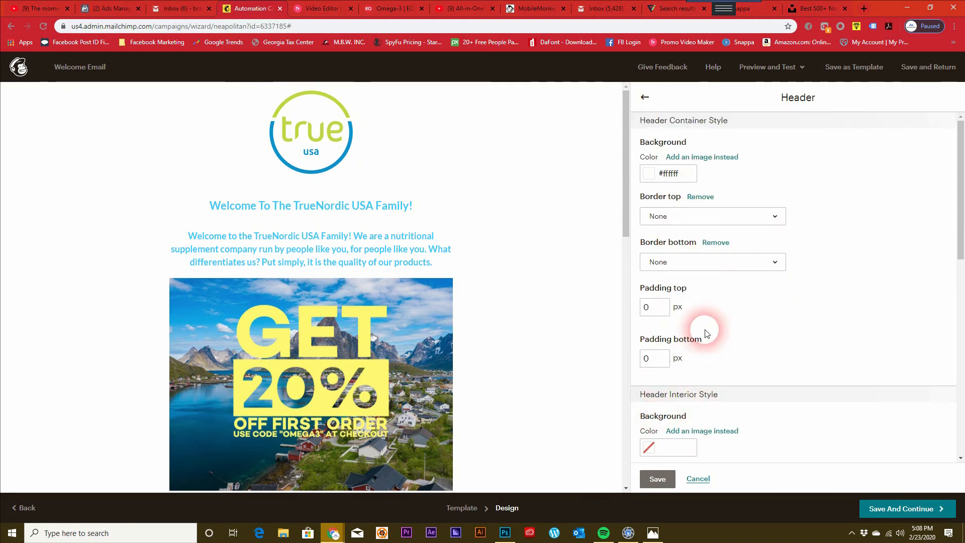
scroll(691, 370, down, 2)
click(664, 485)
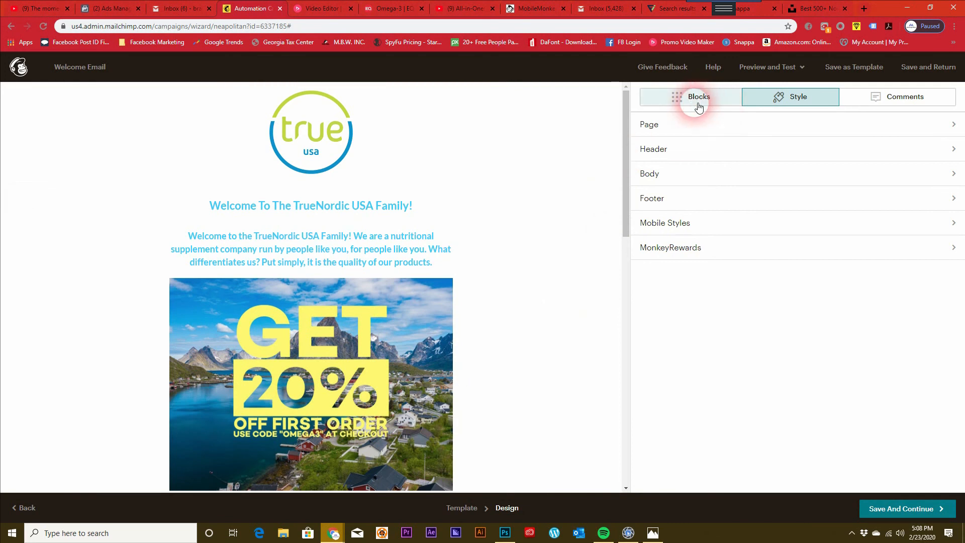
- Review the content blocks and the edit settings of the bottle image and the yellow divider above it, closing the divider settings unchanged
click(681, 101)
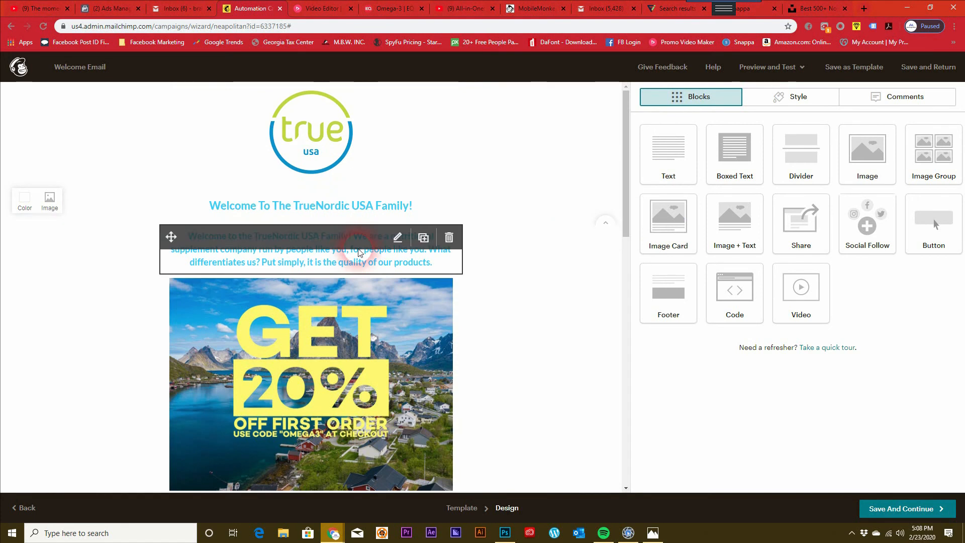
scroll(358, 407, down, 6)
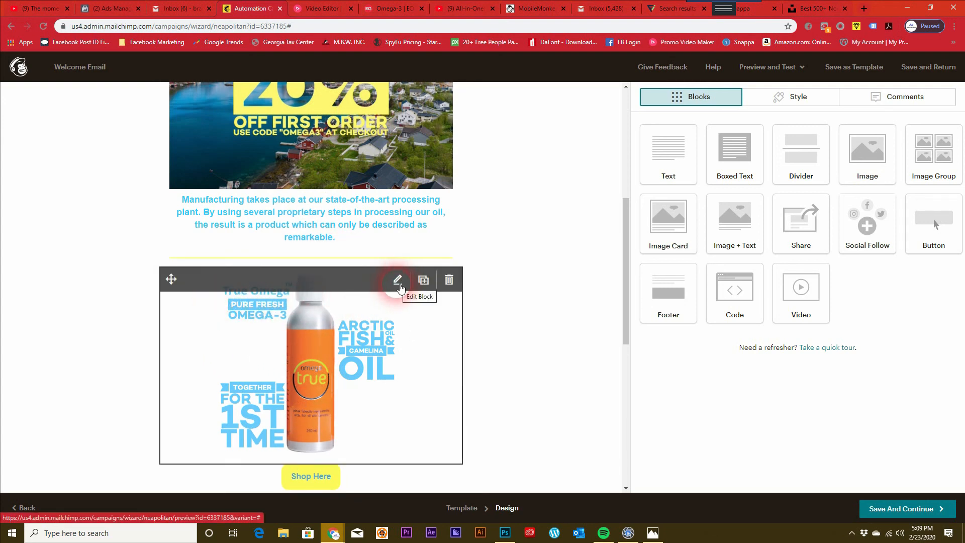
click(399, 282)
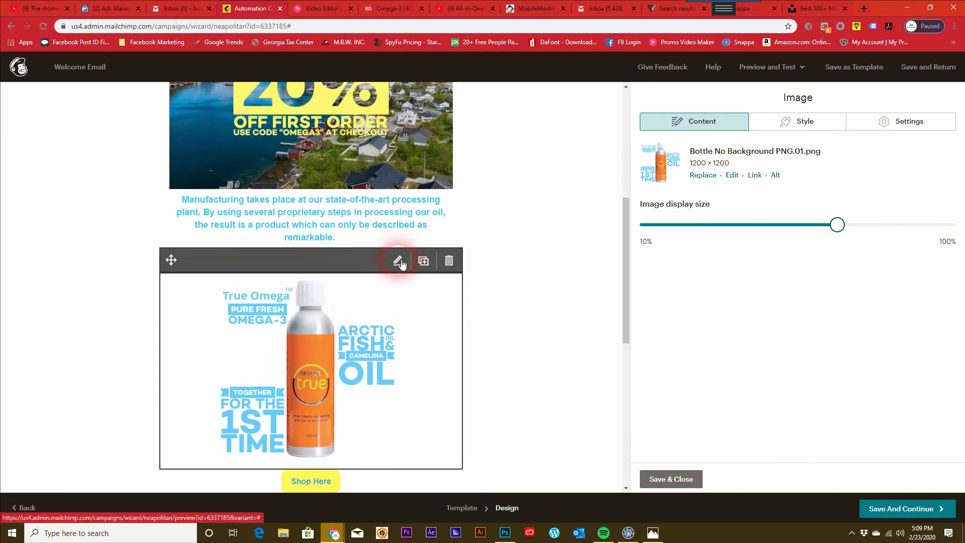
click(398, 260)
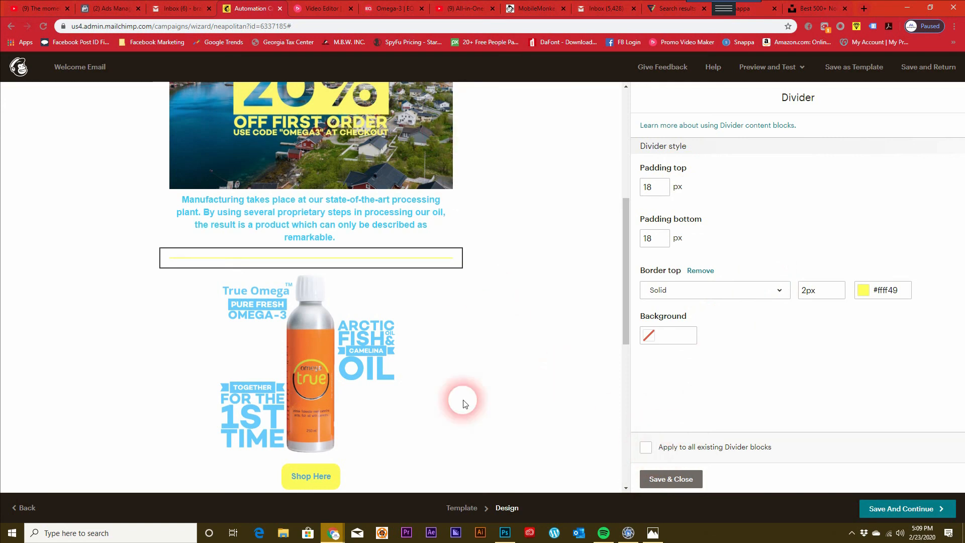
click(666, 480)
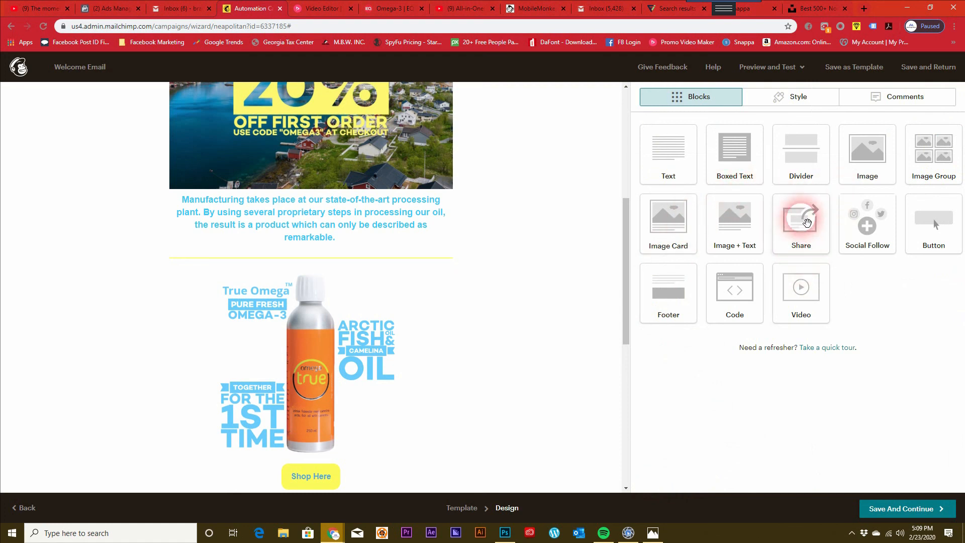
- Insert an Image Card block between the manufacturing paragraph and the yellow divider
scroll(379, 270, up, 3)
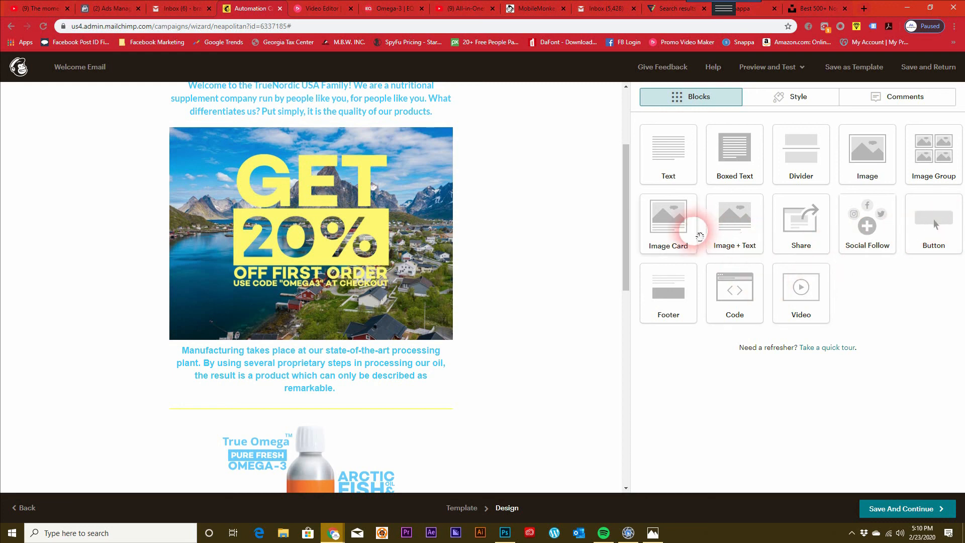
drag(674, 224, 341, 407)
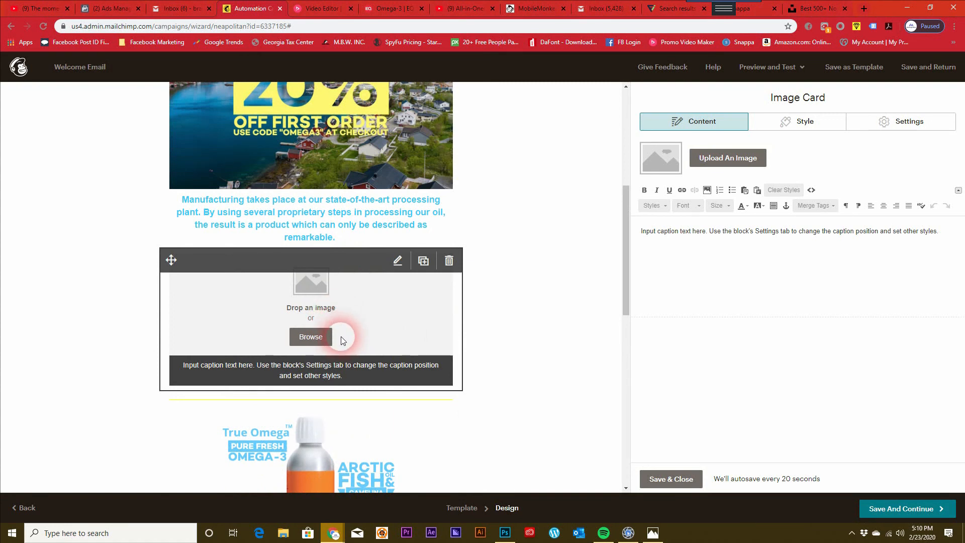
scroll(385, 302, down, 2)
scroll(342, 342, up, 3)
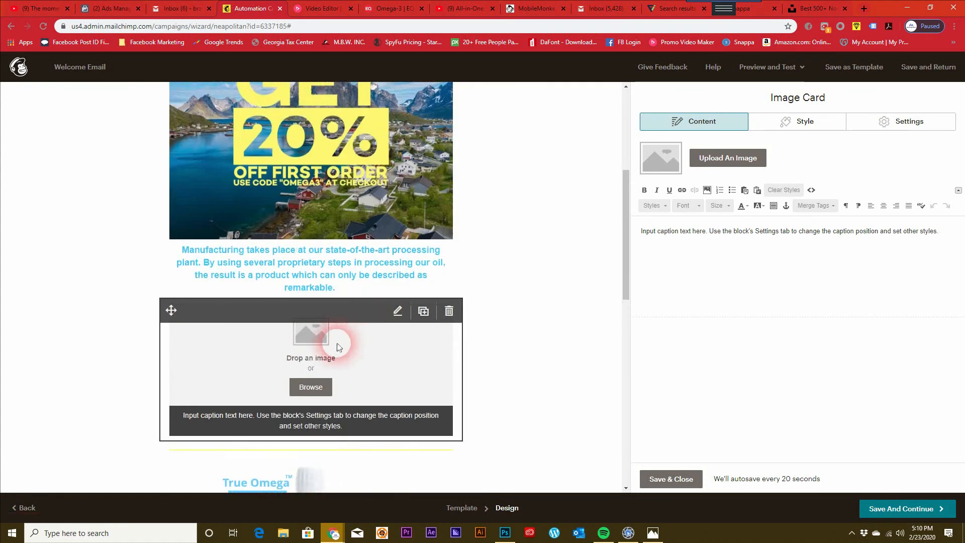
- View the uploaded images available for the image card and close the file library without choosing one
click(718, 265)
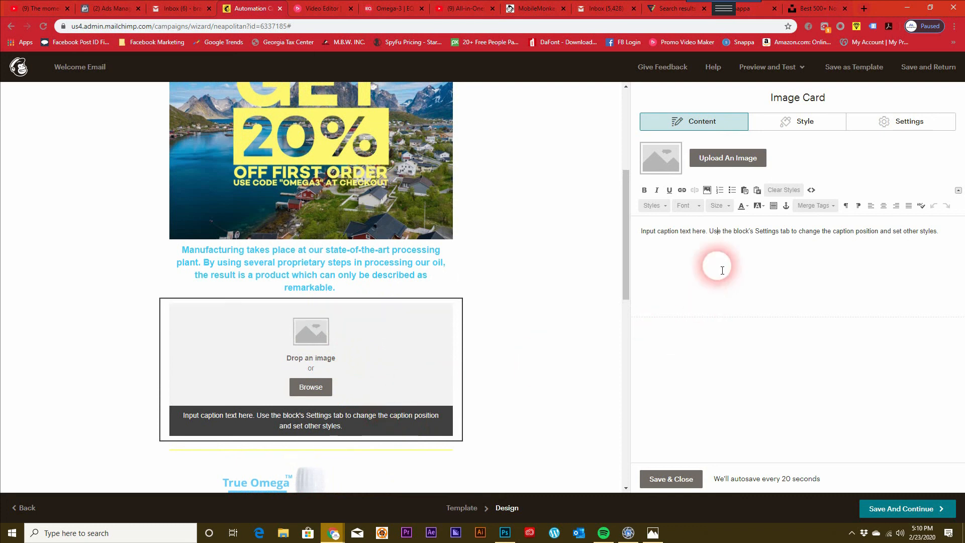
click(723, 160)
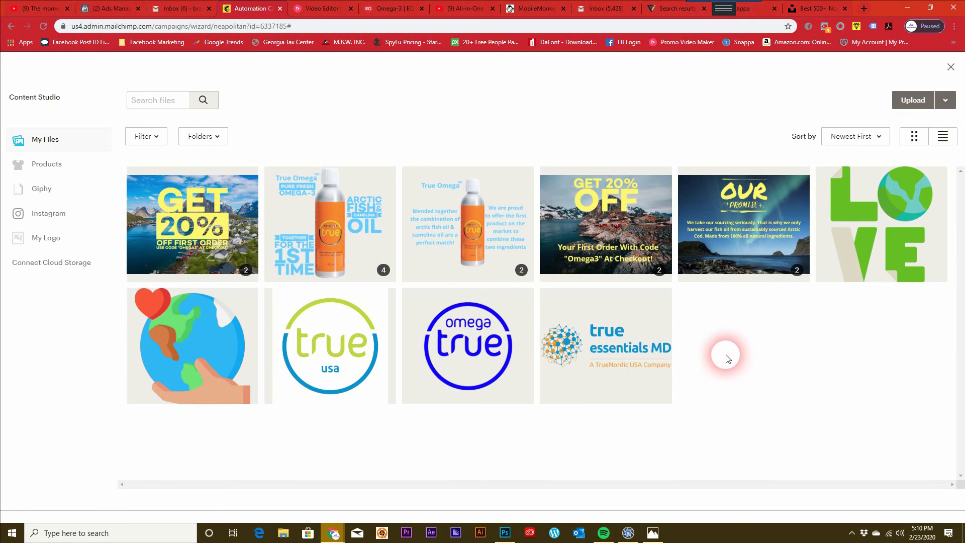
click(951, 66)
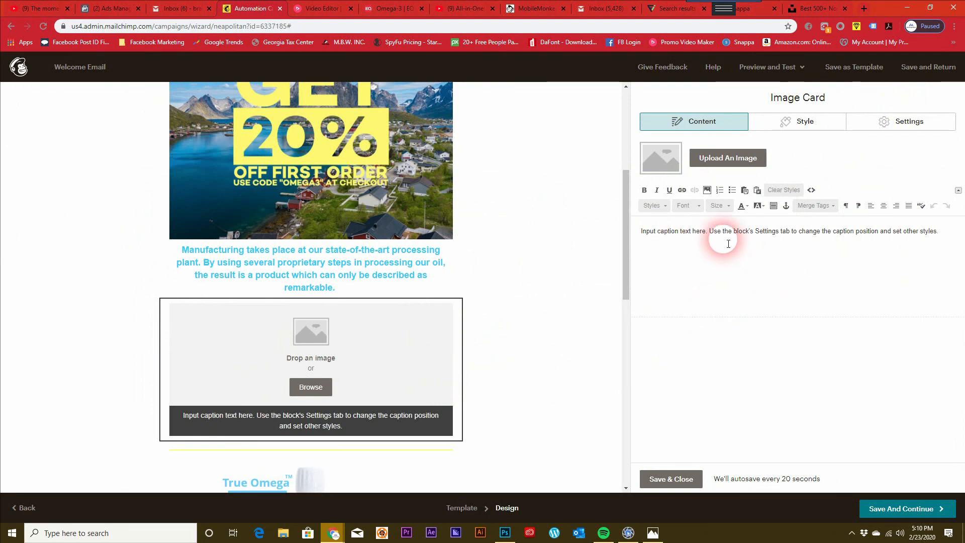
- Look at the file link options for the first word of the image card's caption, and cancel without inserting a link
drag(936, 231, 883, 240)
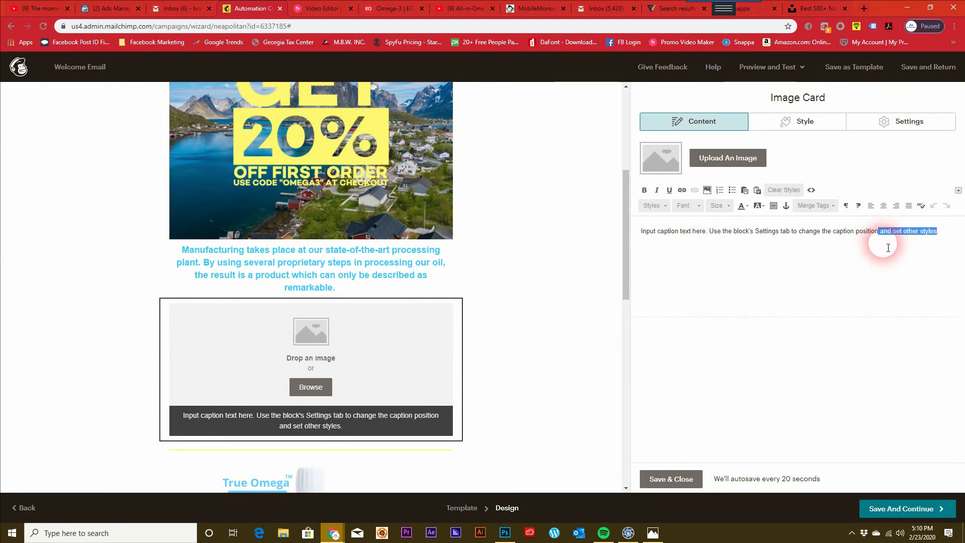
double_click(647, 231)
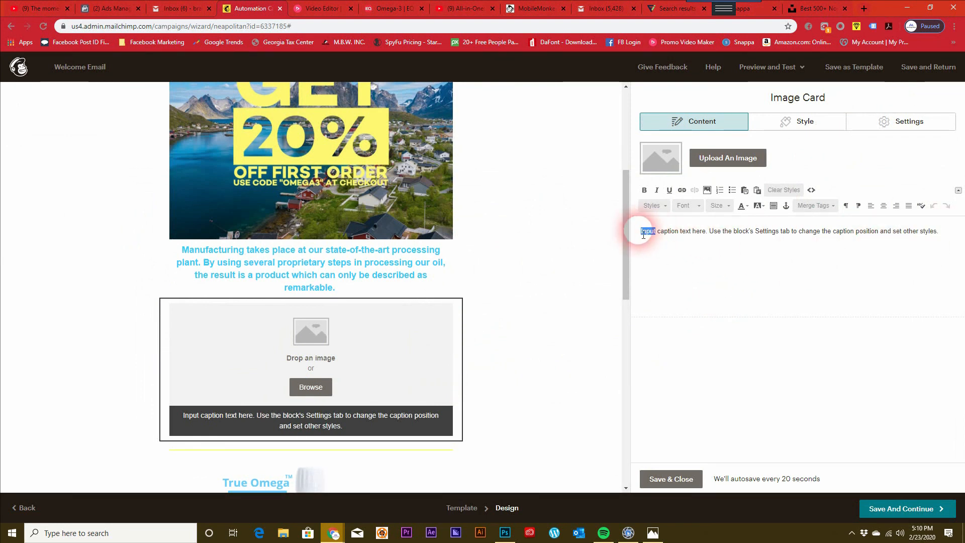
click(682, 190)
click(437, 264)
click(411, 364)
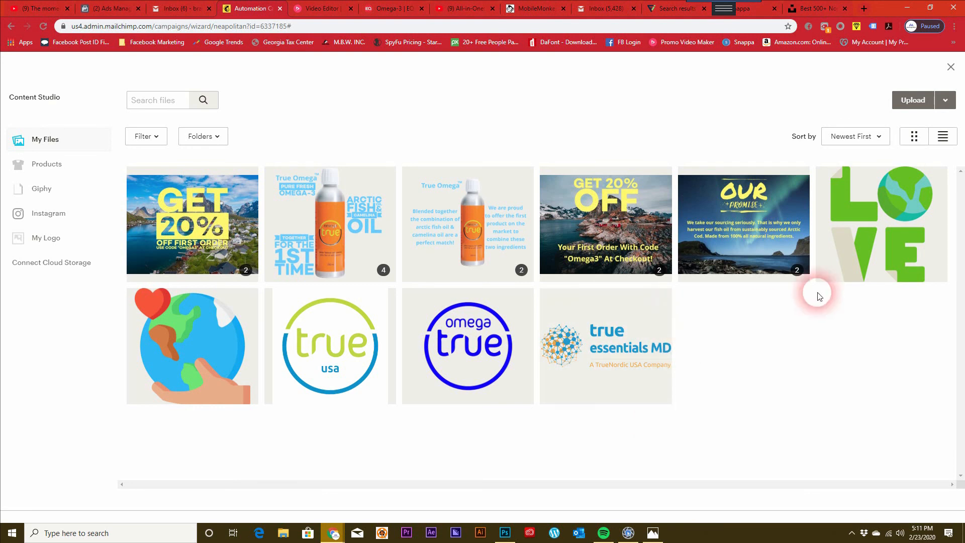
click(951, 69)
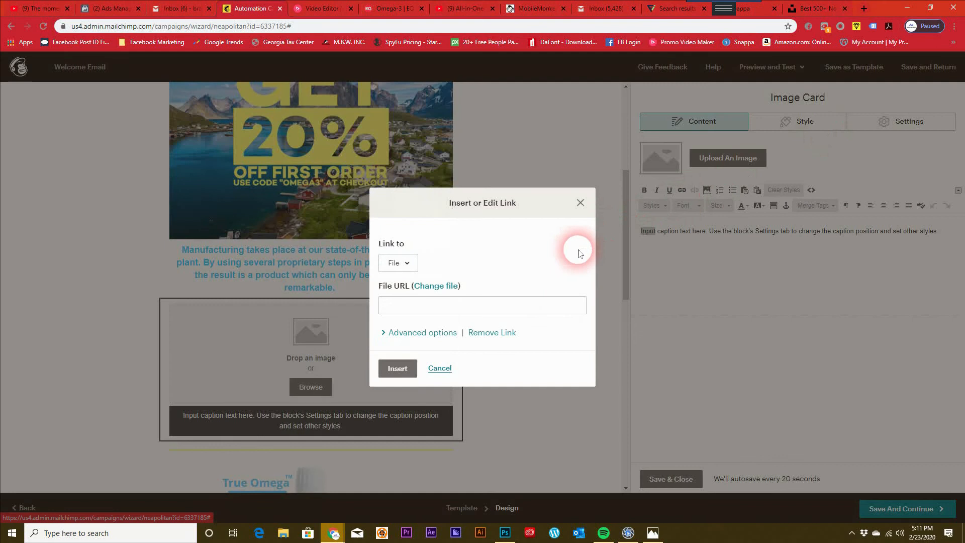
click(438, 369)
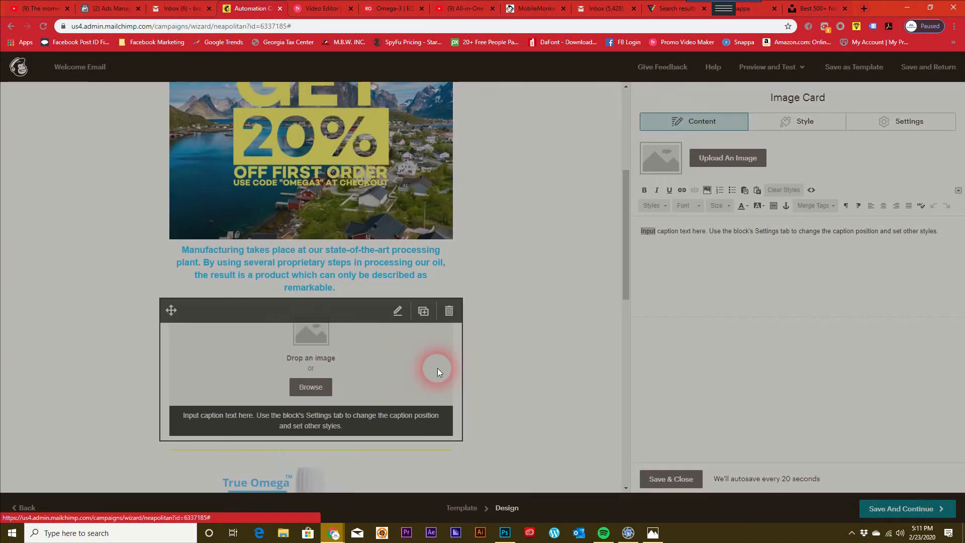
- Set the color of the image card's whole caption text to cyan
scroll(380, 314, down, 3)
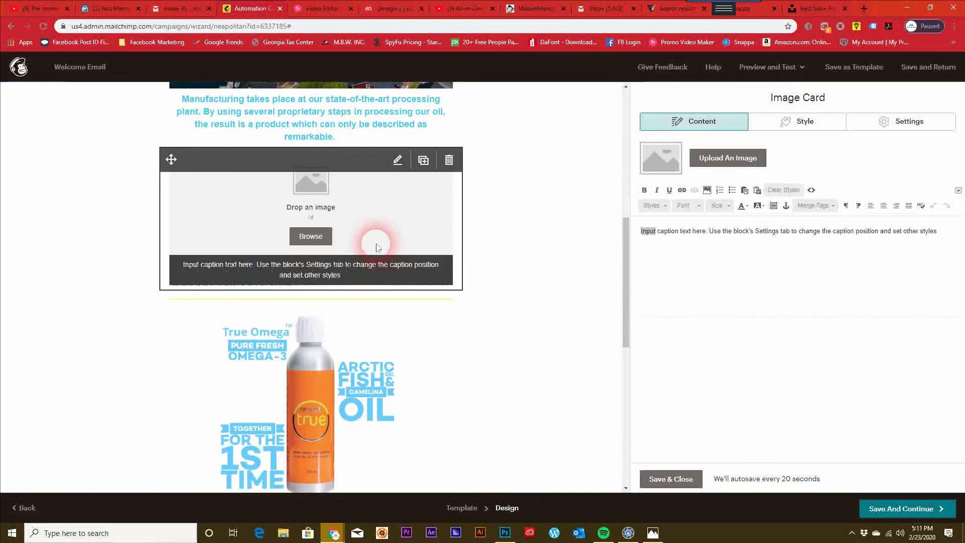
scroll(393, 327, up, 2)
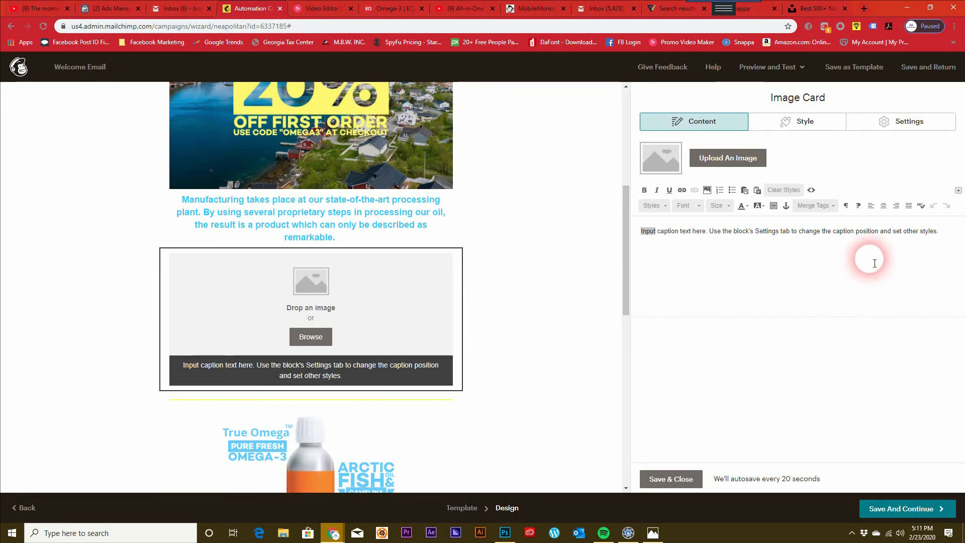
drag(938, 232, 670, 242)
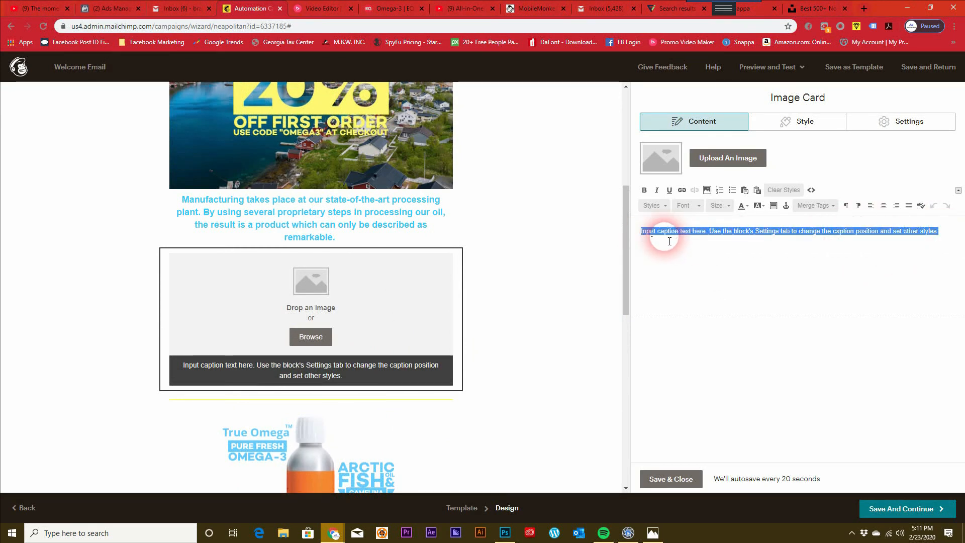
click(716, 249)
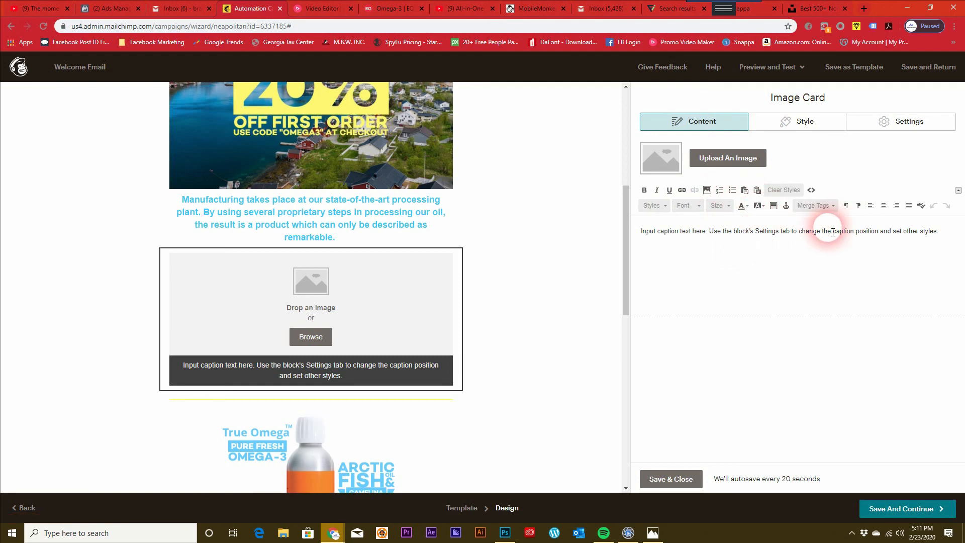
drag(938, 231, 659, 278)
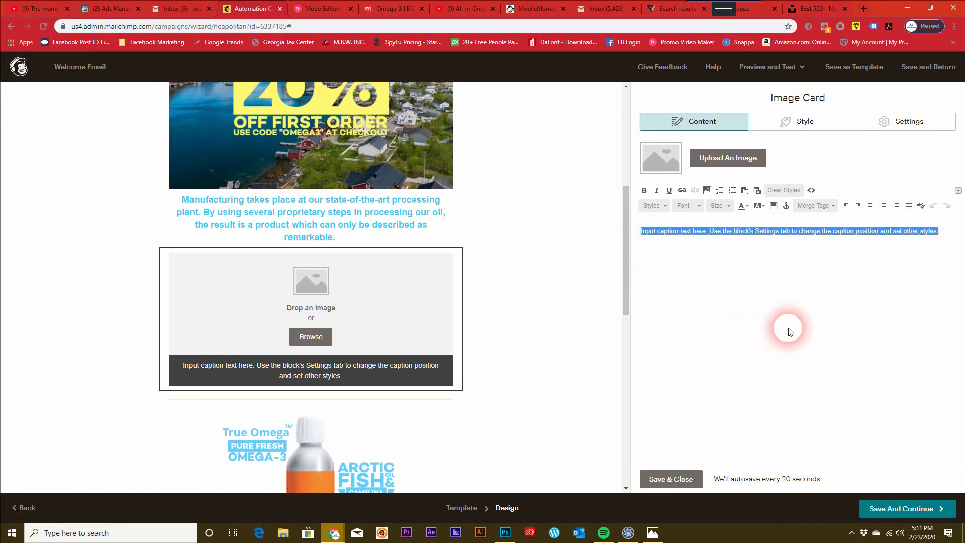
click(743, 205)
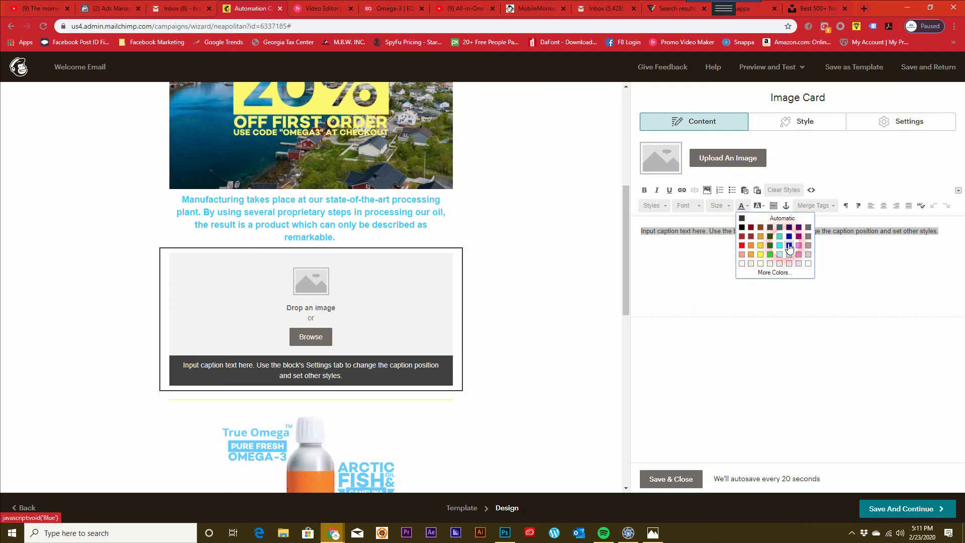
click(780, 245)
click(737, 241)
- Give the image card's entire caption text a black background color
click(756, 206)
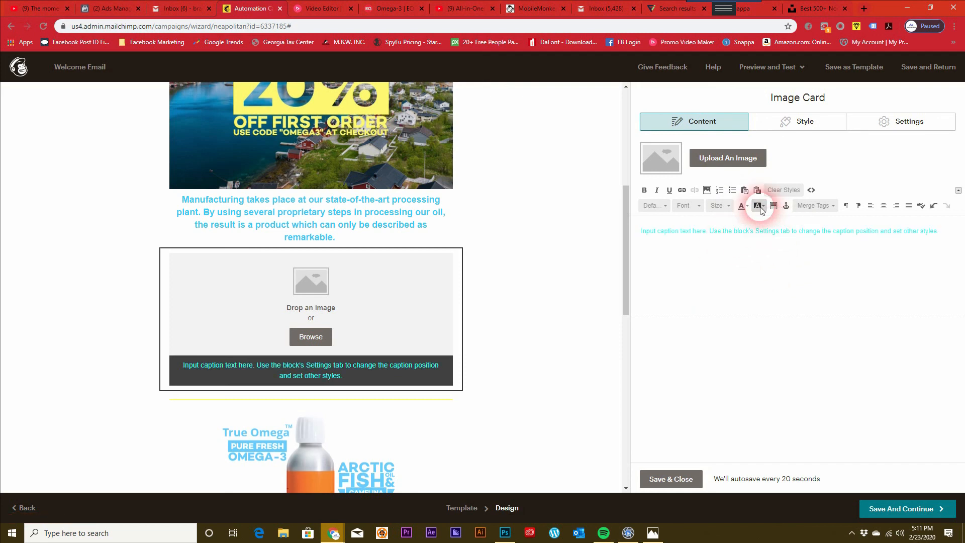
click(807, 222)
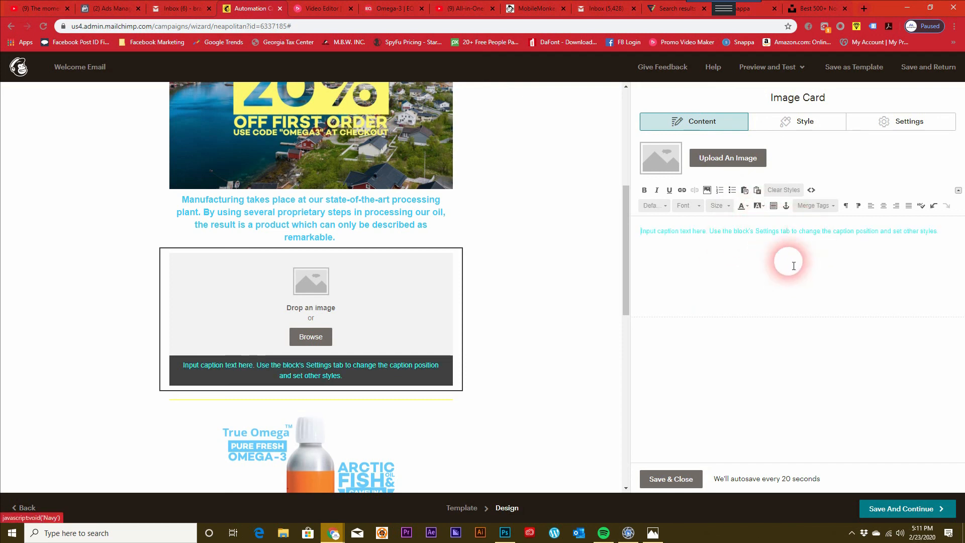
drag(925, 254, 659, 229)
click(758, 205)
click(762, 229)
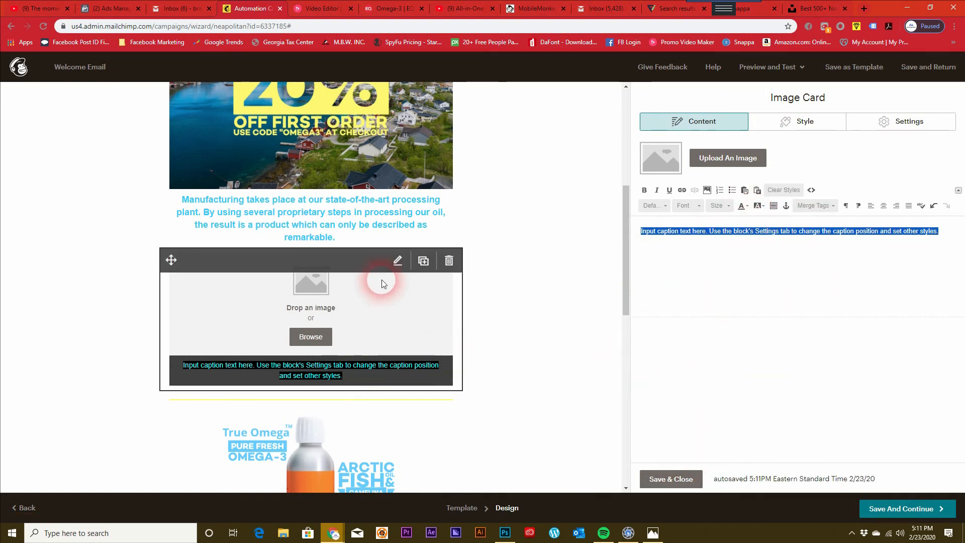
- Delete the image card and insert an Image block in its place between the manufacturing paragraph and the yellow divider
click(449, 260)
click(371, 334)
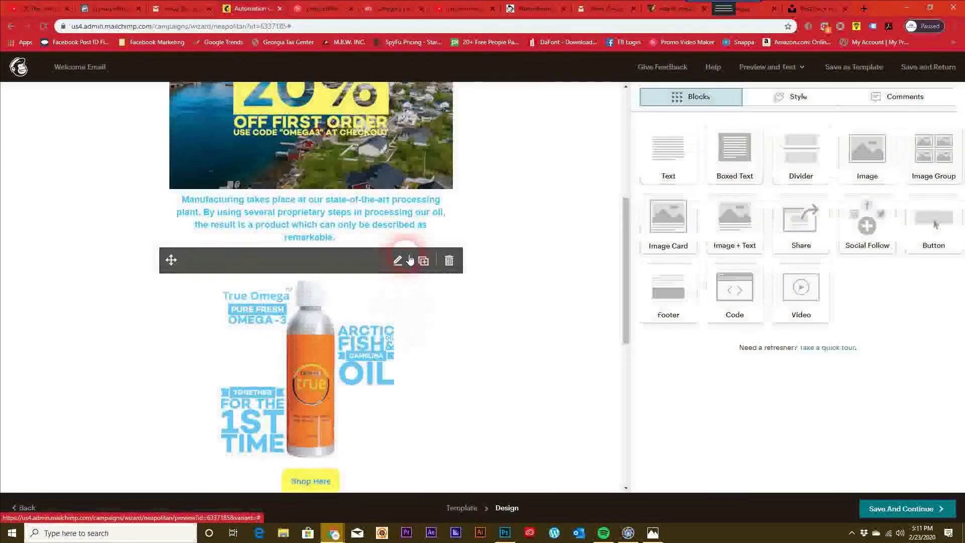
scroll(360, 319, up, 4)
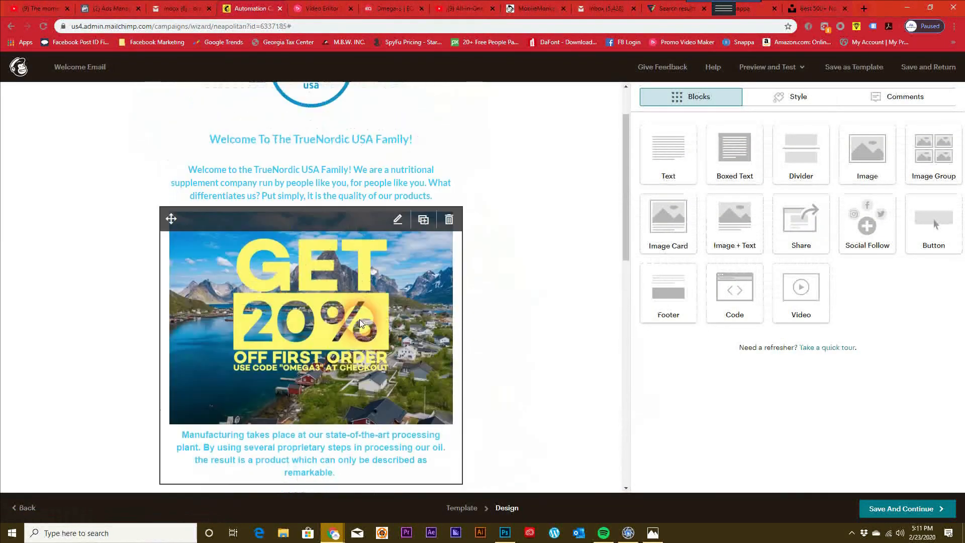
scroll(393, 358, down, 3)
scroll(418, 298, up, 1)
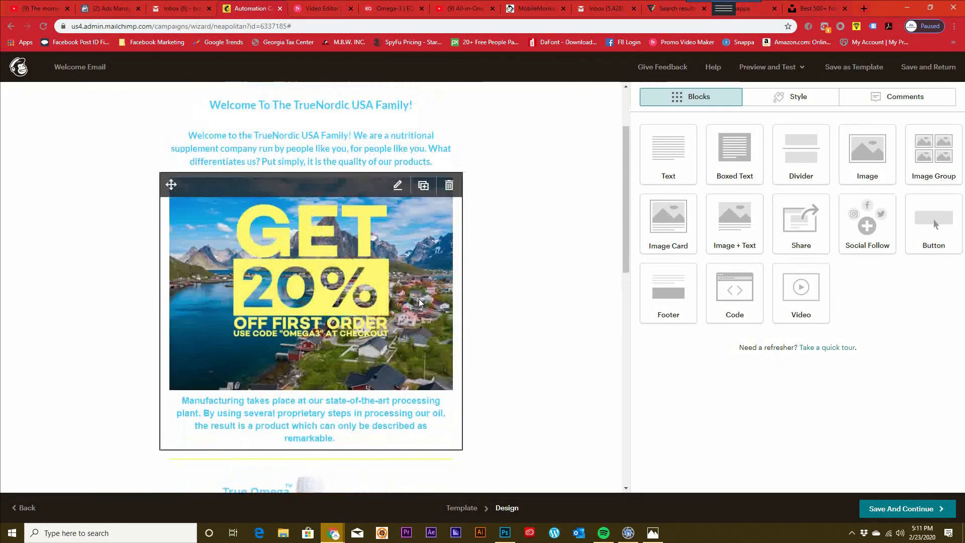
scroll(398, 303, down, 3)
drag(863, 150, 319, 342)
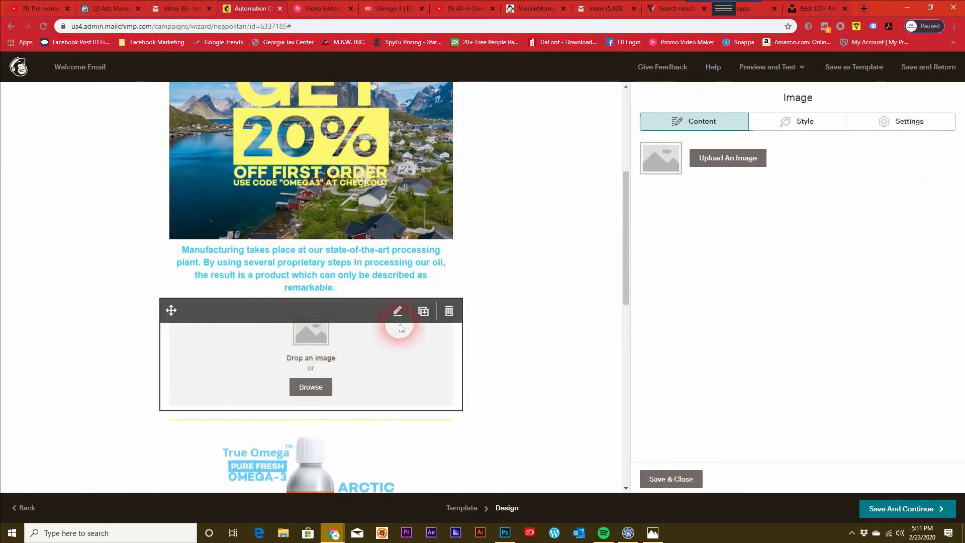
- Upload the Balance Sunset Unsplash picture from the Nordic images folder to the file library for the new image block
click(718, 162)
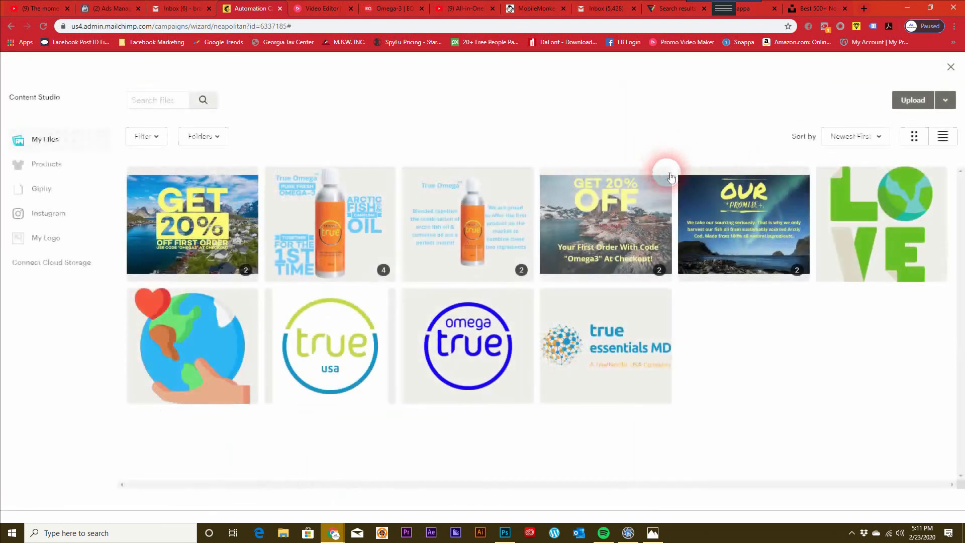
click(913, 100)
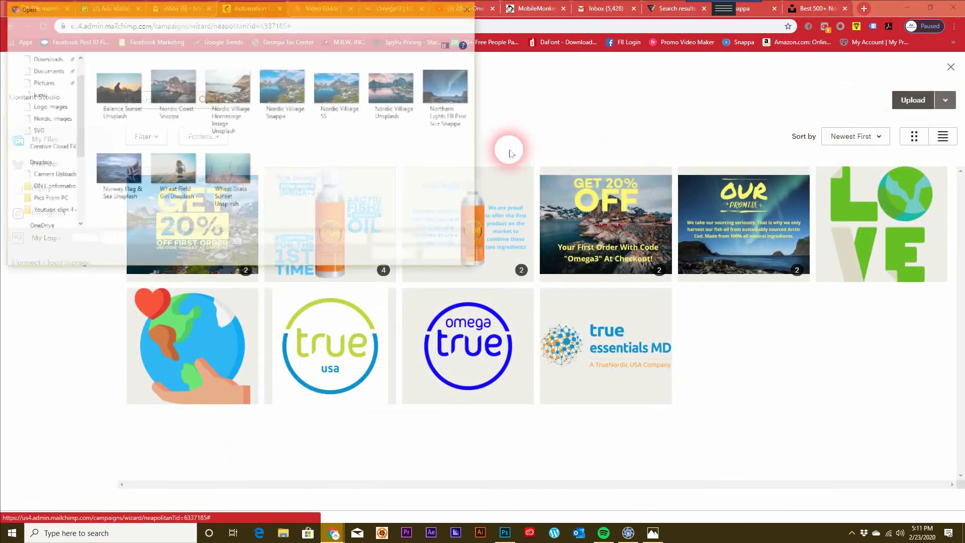
click(116, 77)
double_click(117, 76)
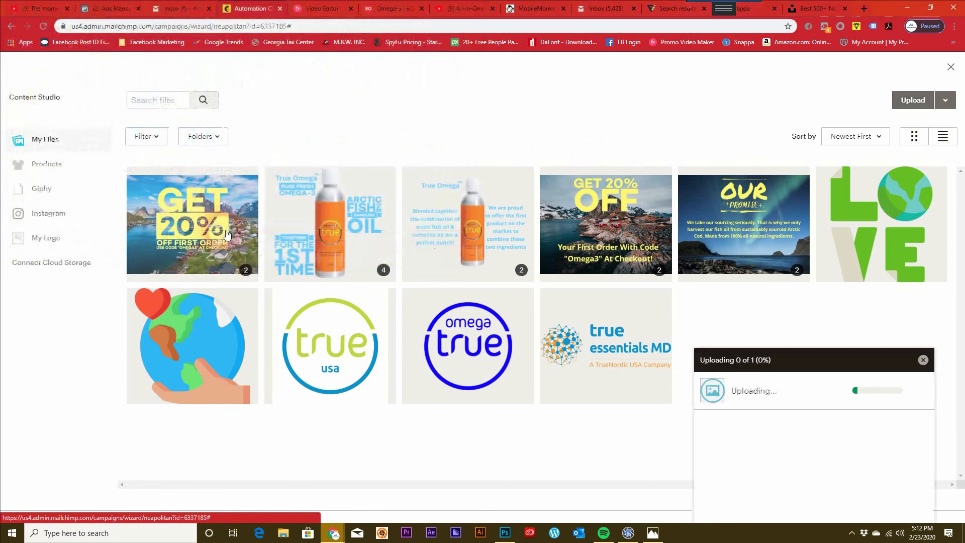
click(662, 393)
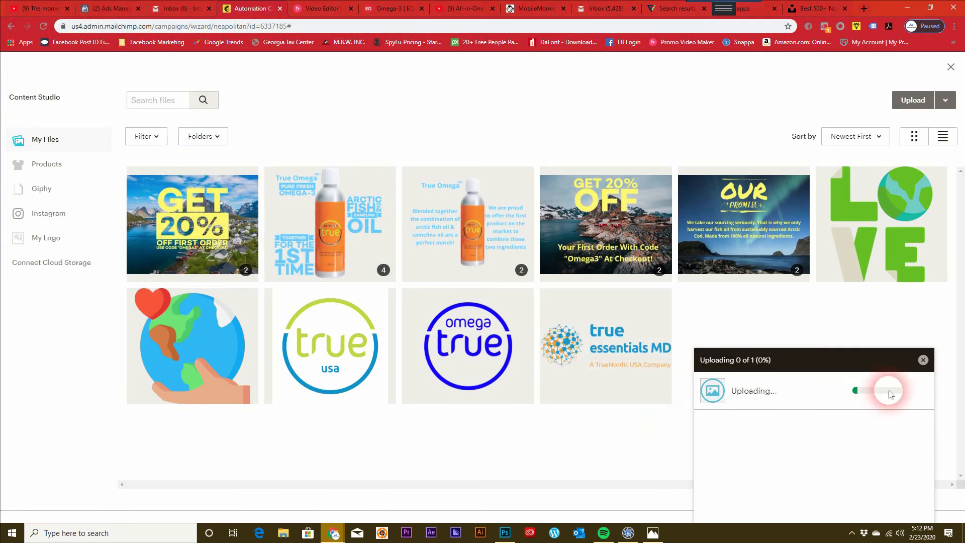
click(924, 361)
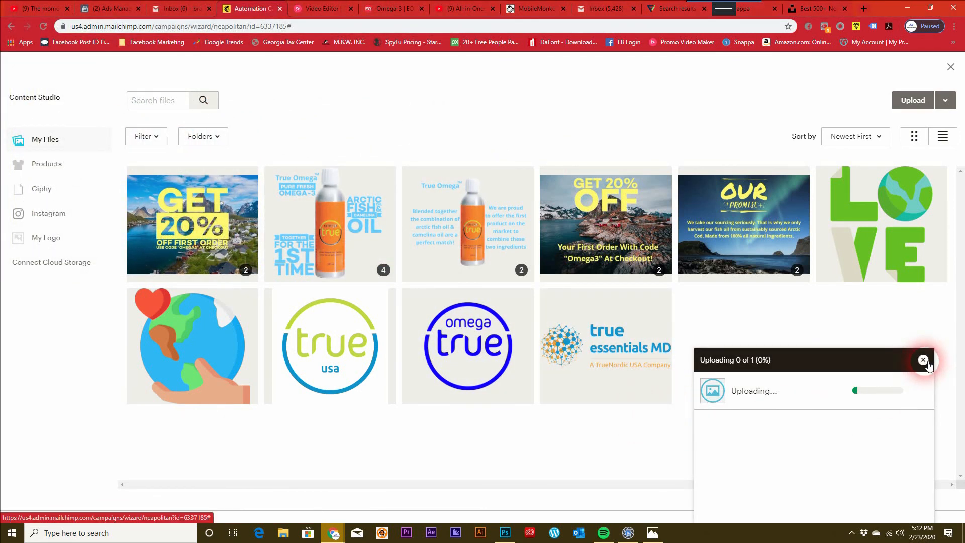
- Upload the Nordic Villiage Snappa picture from the Nordic images folder and insert it into the new image block
click(912, 100)
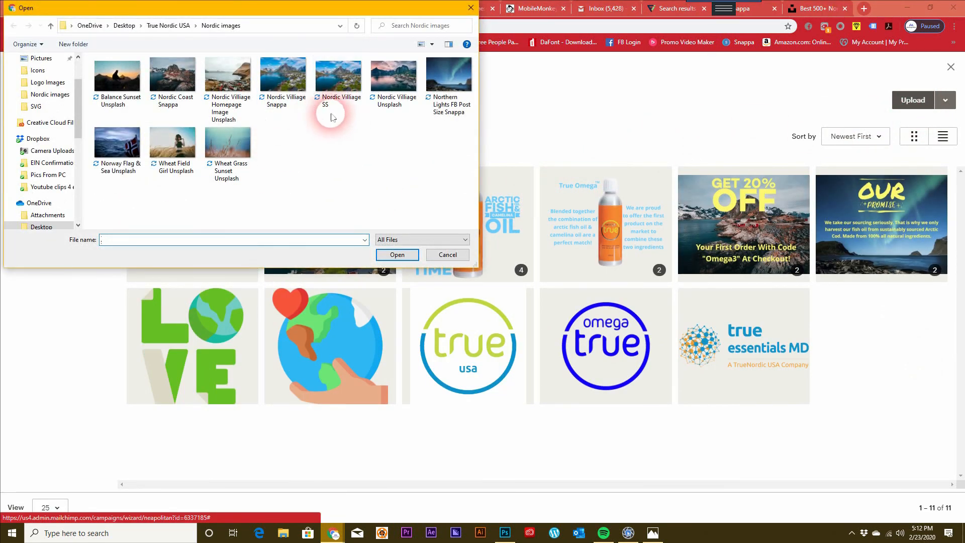
double_click(283, 86)
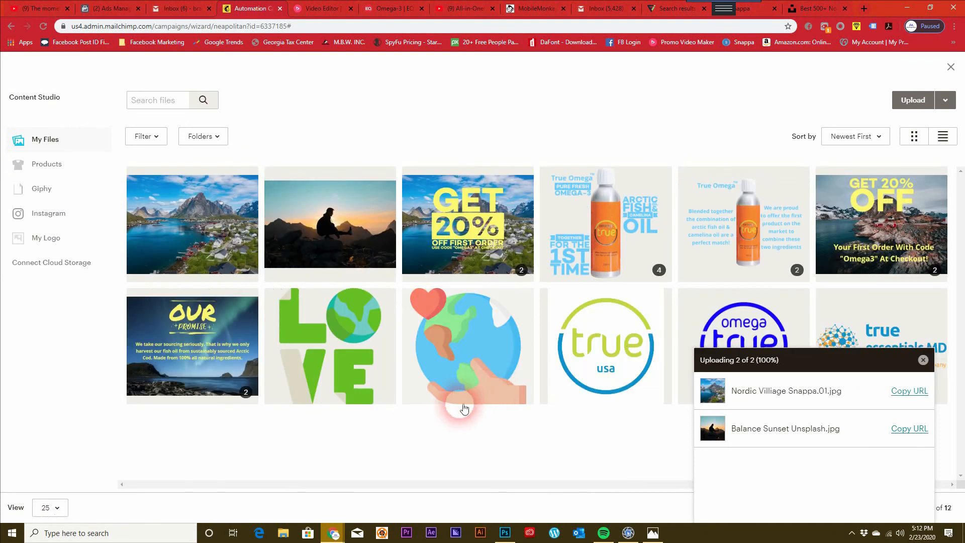
click(203, 241)
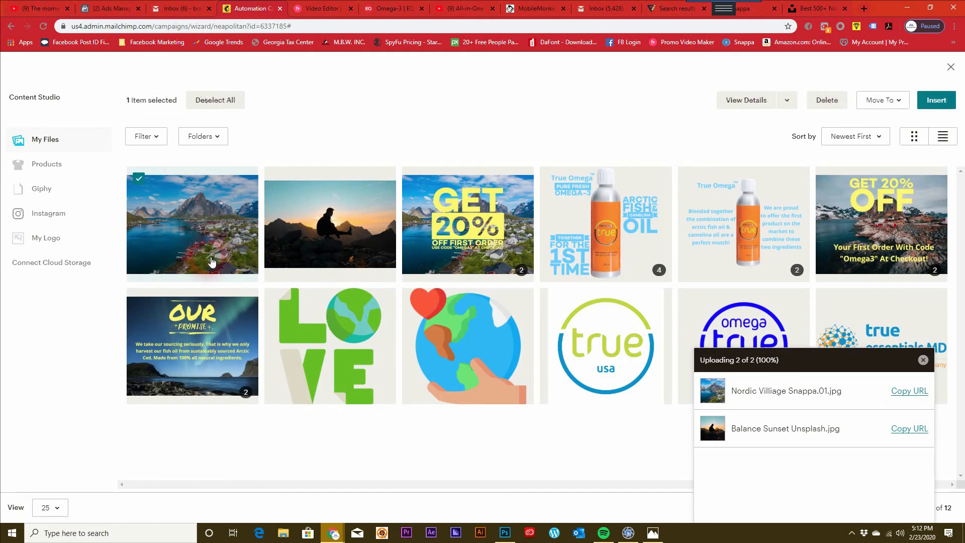
click(936, 100)
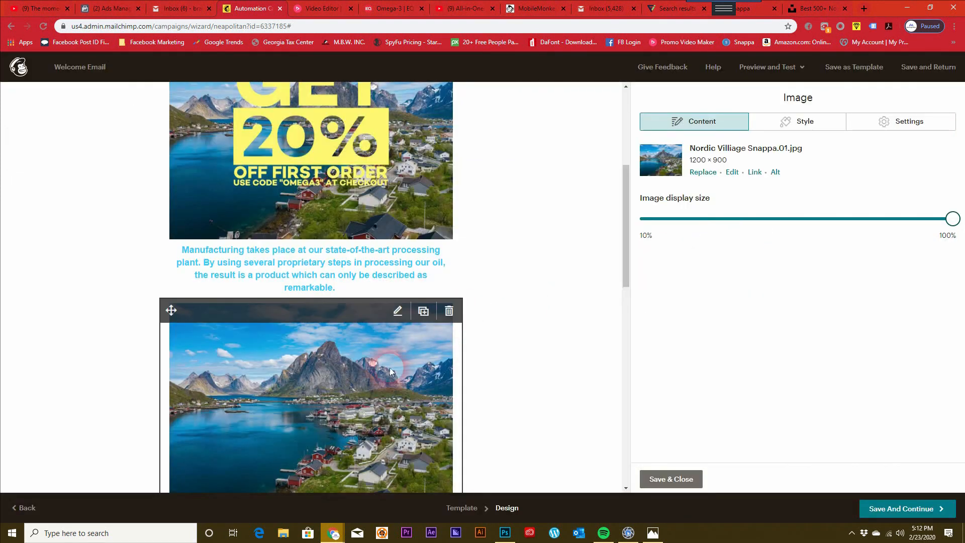
- Open the inserted village picture in the image editor and add a text element over the middle of the photo
scroll(352, 327, down, 3)
scroll(360, 319, up, 1)
scroll(354, 364, up, 2)
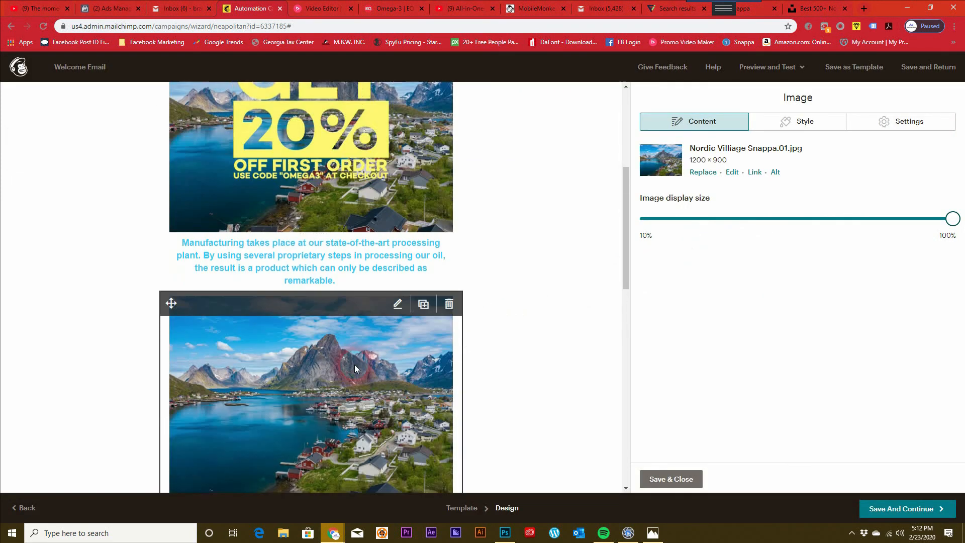
scroll(386, 423, up, 3)
scroll(425, 273, down, 3)
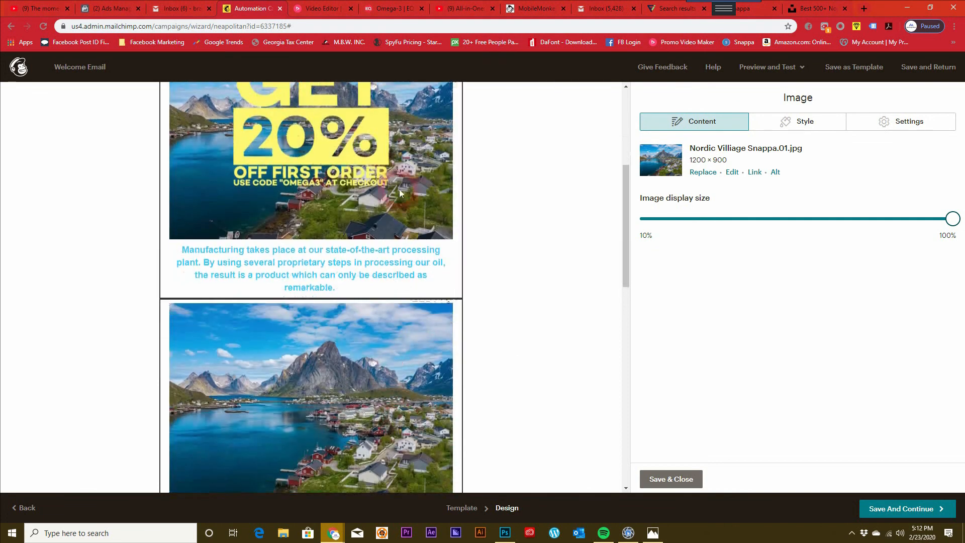
scroll(334, 342, down, 2)
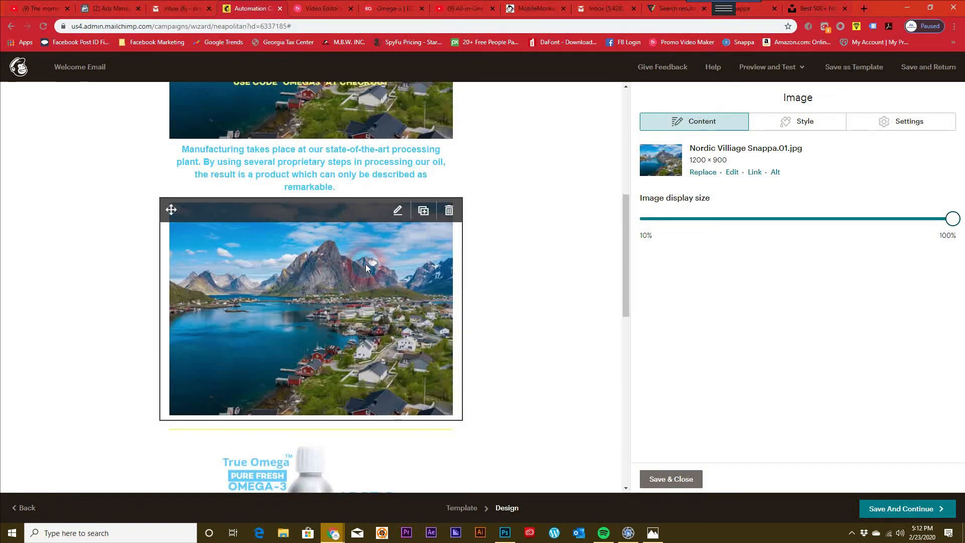
click(733, 173)
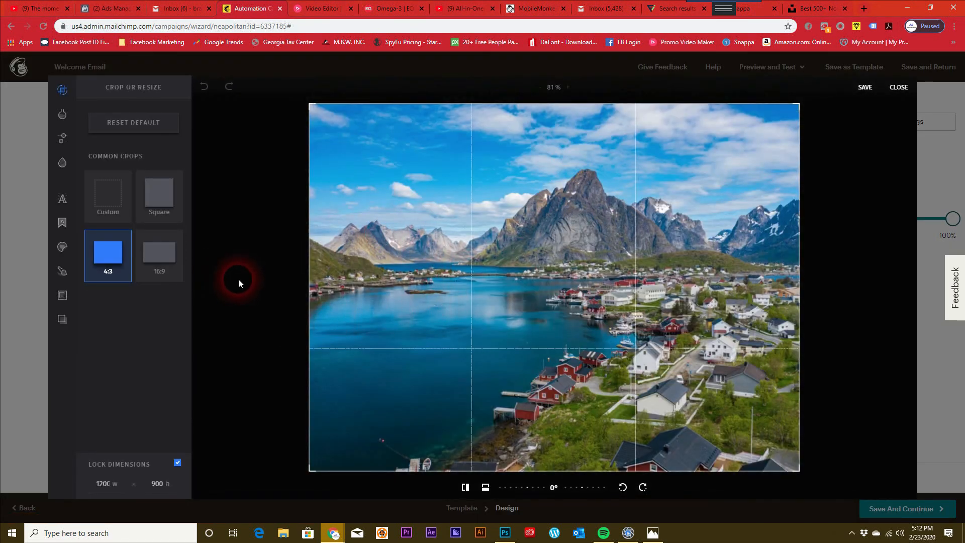
mouse_move(75, 207)
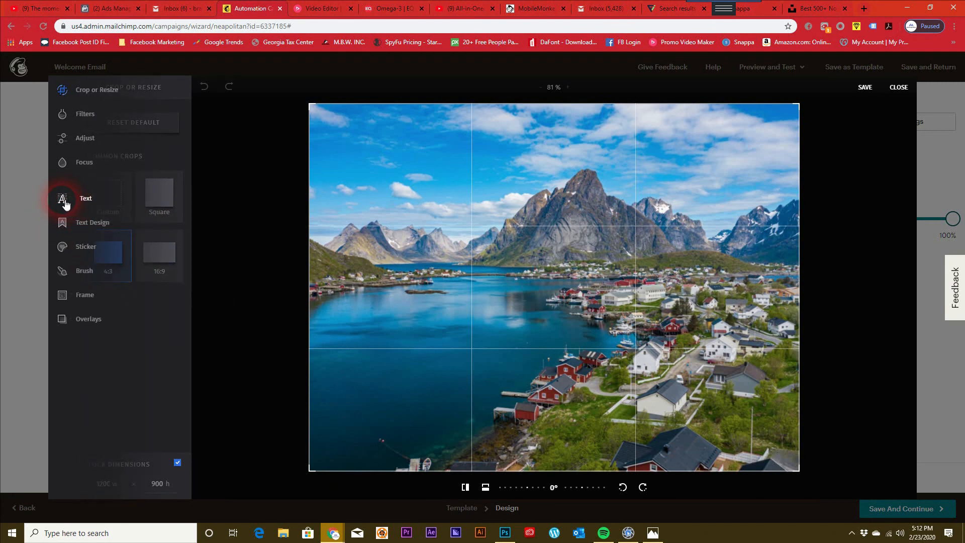
click(63, 199)
drag(570, 295, 534, 282)
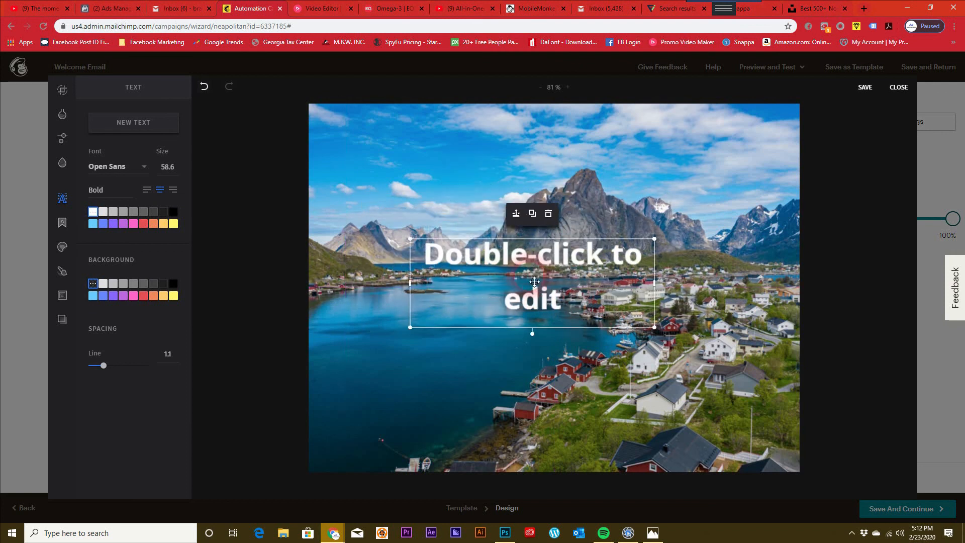
- Change the picture's text to "Hello!" at size 44.9 and place it over the mountains in the upper part of the photo
drag(656, 329, 632, 334)
drag(548, 294, 513, 228)
double_click(505, 232)
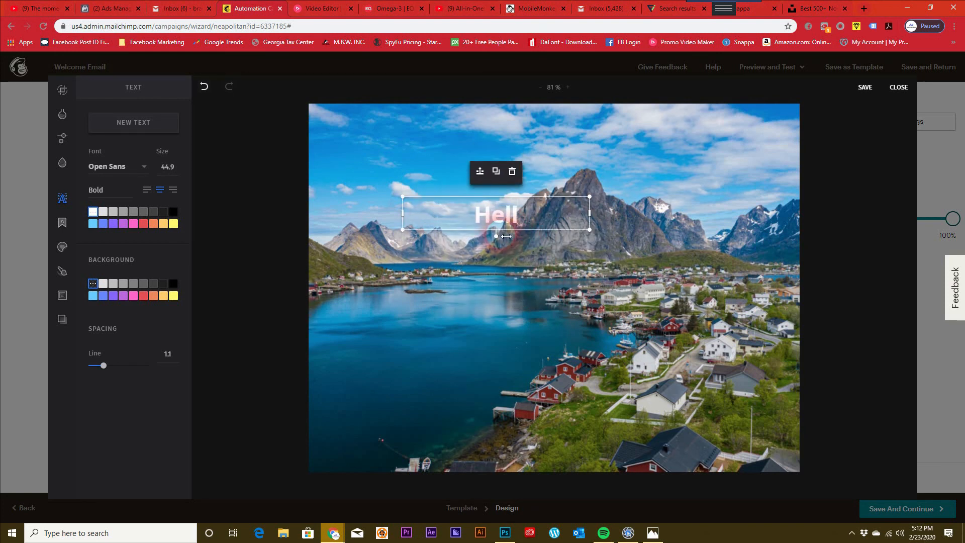
click(506, 330)
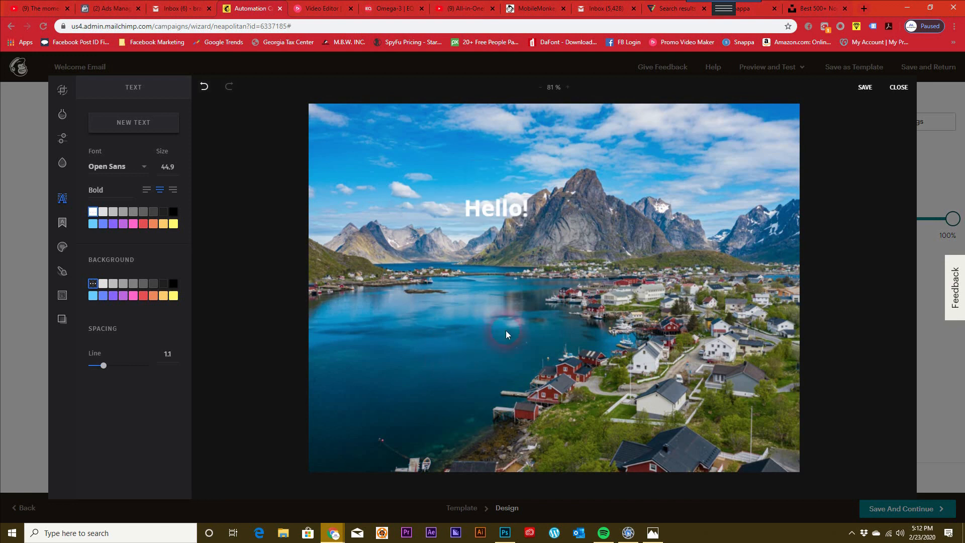
- Colour the "Hello!" text light blue and leave its background set to none
click(496, 216)
click(212, 206)
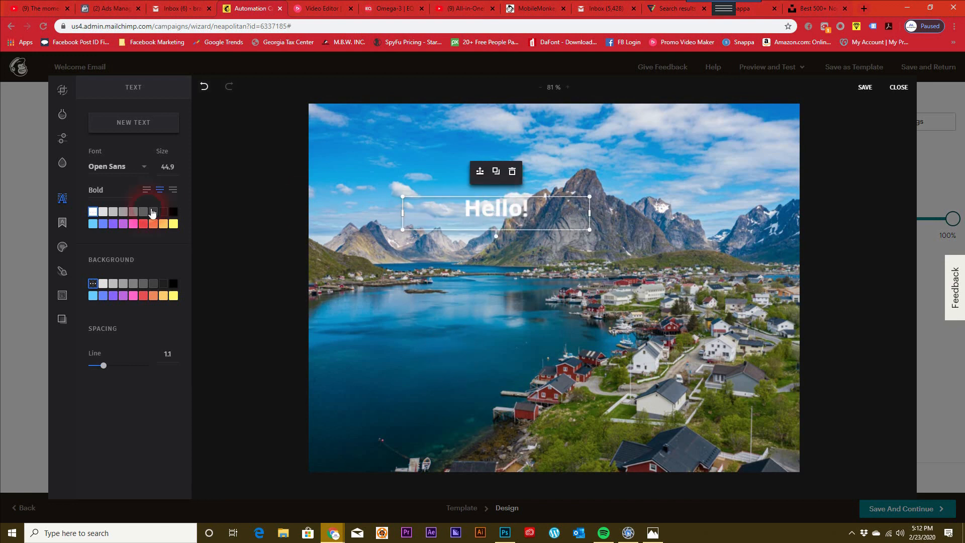
click(94, 225)
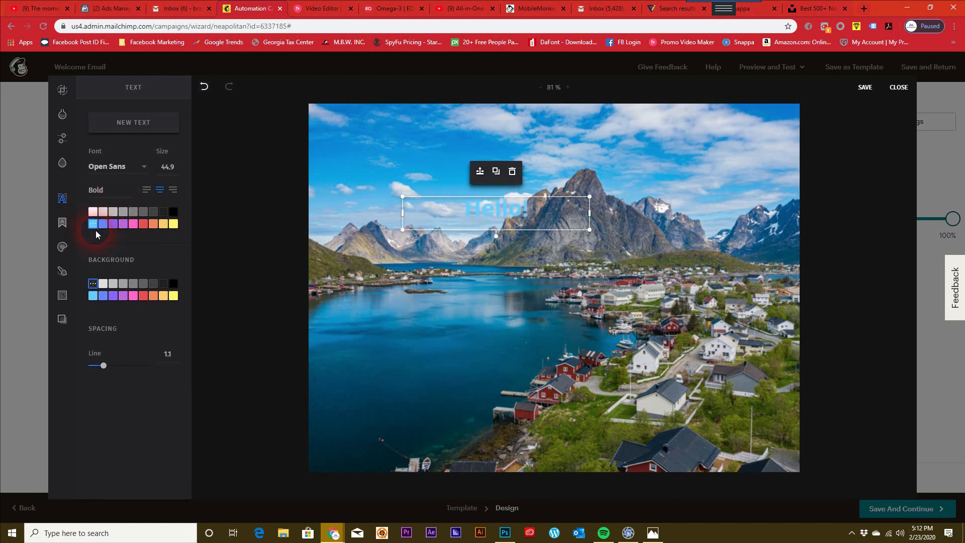
click(113, 297)
click(93, 284)
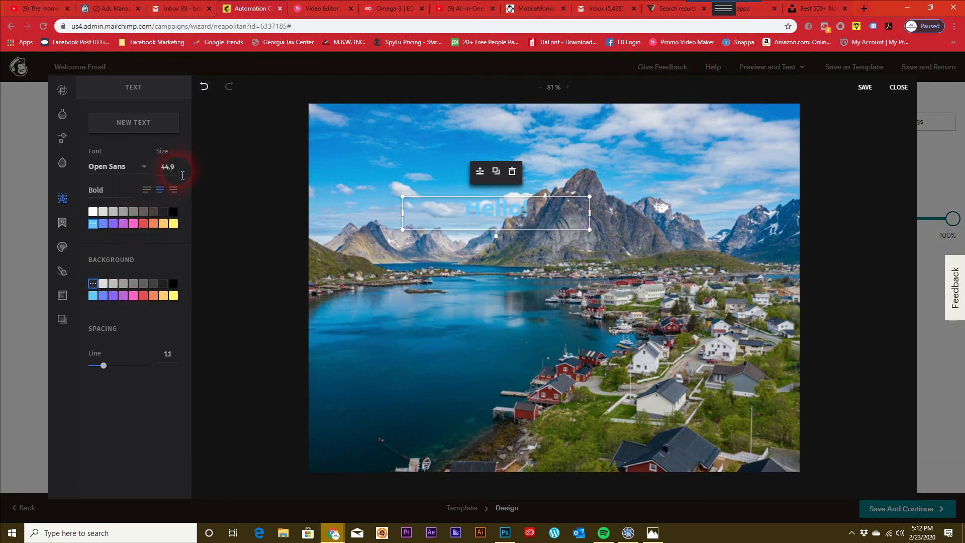
- Change the "Hello!" text's font to Cheque and move it down onto the water in the middle of the photo
click(143, 167)
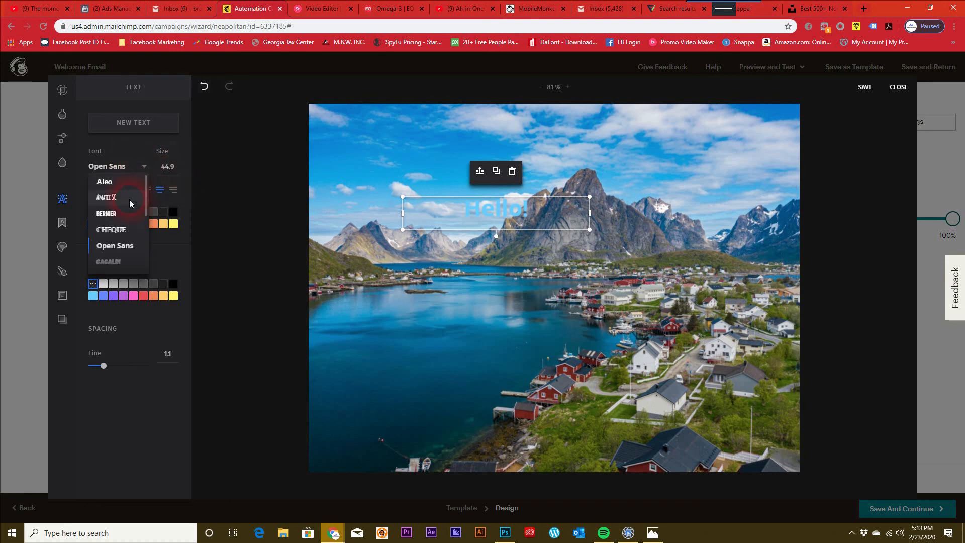
scroll(123, 236, up, 4)
click(113, 231)
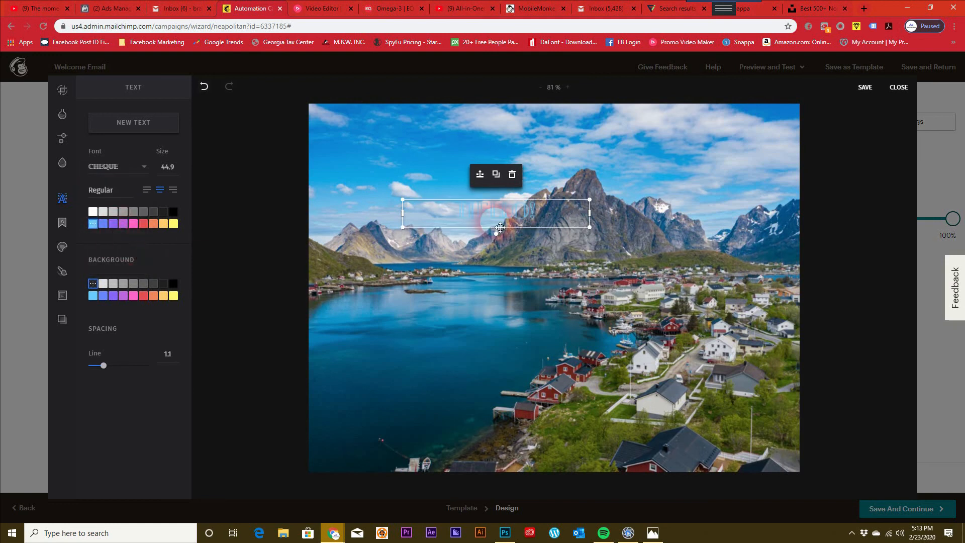
click(495, 270)
drag(501, 213, 508, 322)
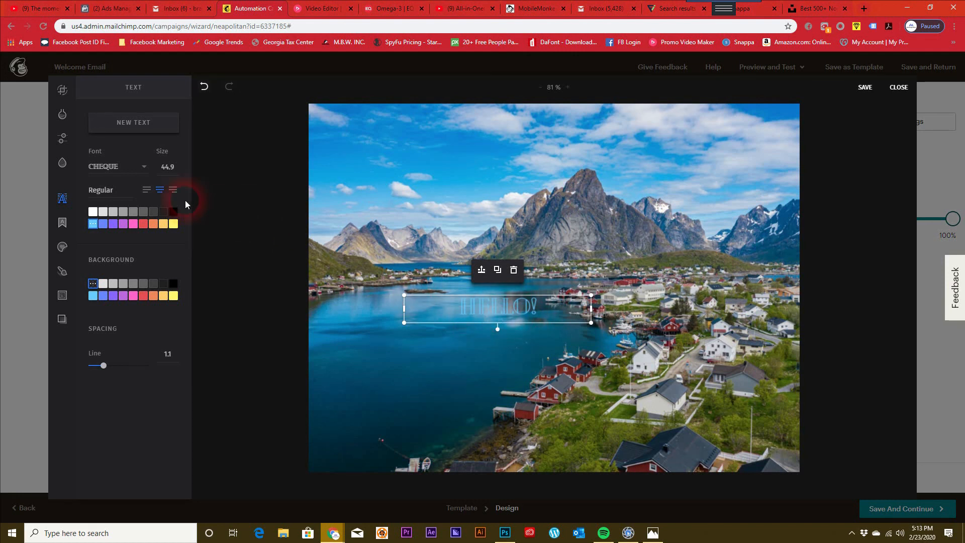
double_click(544, 316)
drag(544, 313, 447, 310)
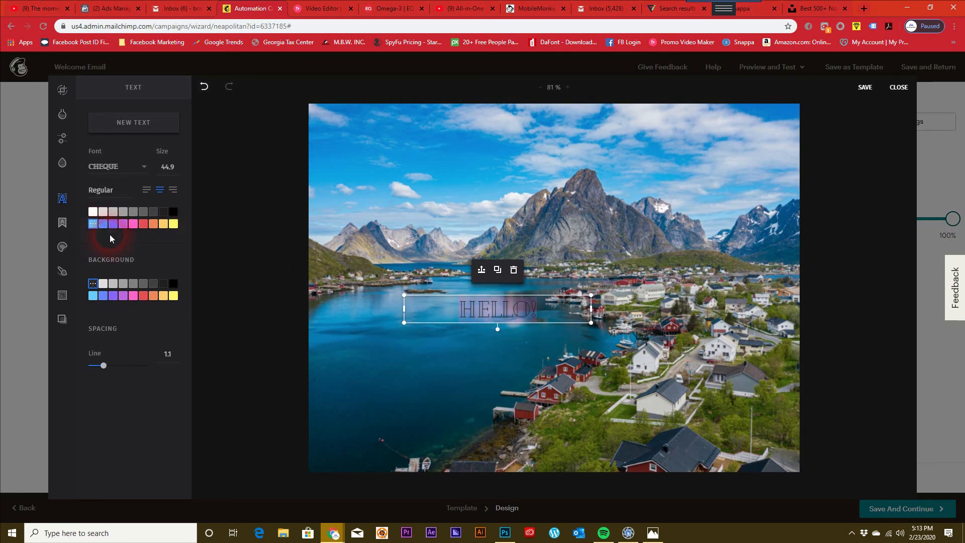
click(175, 169)
click(616, 349)
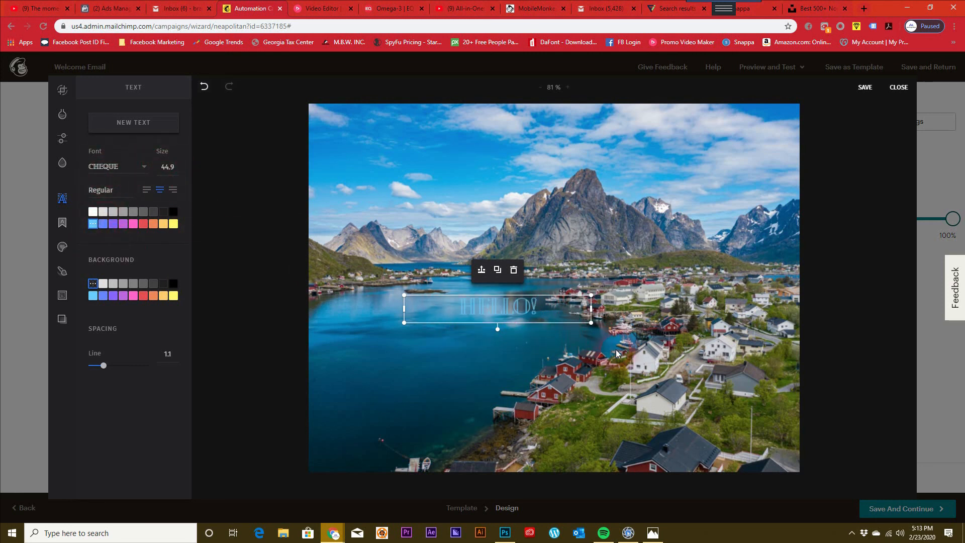
click(536, 315)
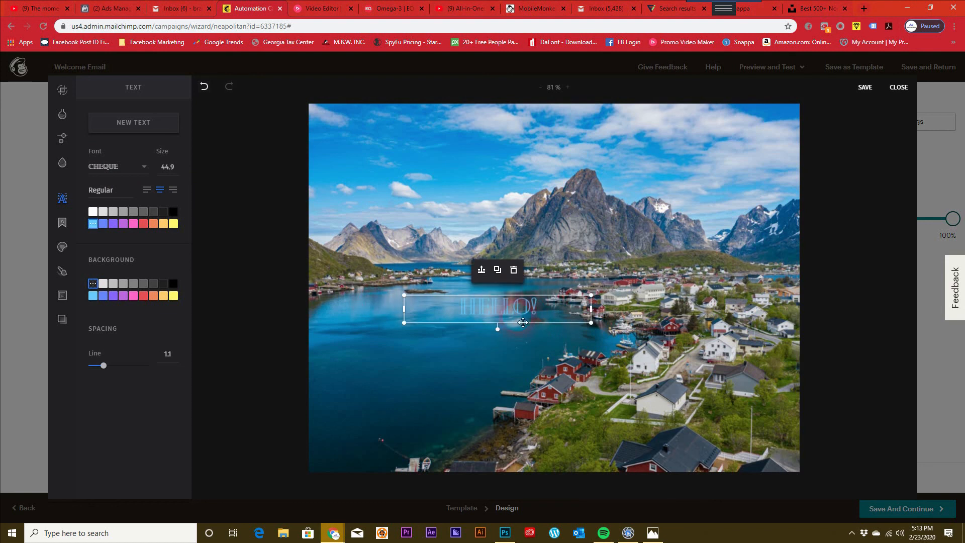
click(455, 351)
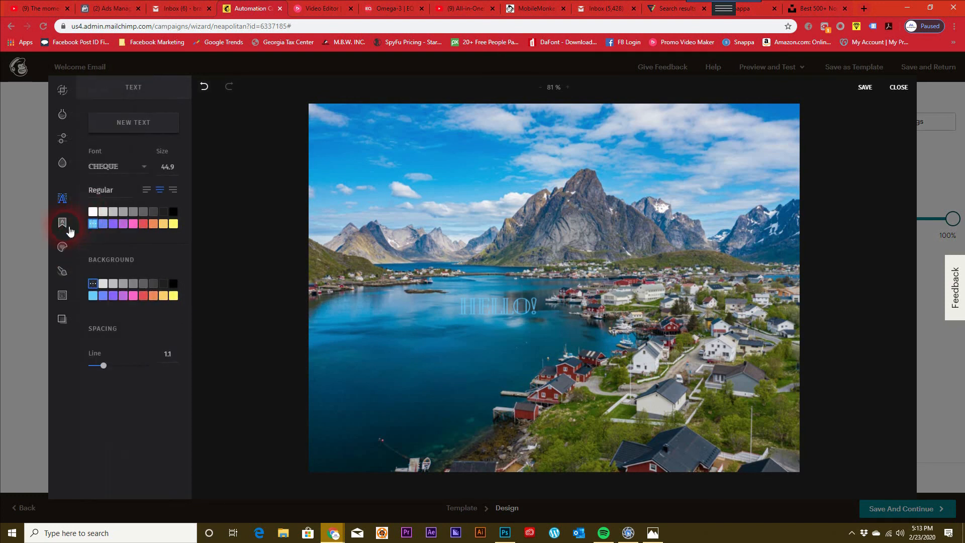
- Add a text design reading "Hello & Keep Watching!" to the photo
click(65, 226)
click(357, 311)
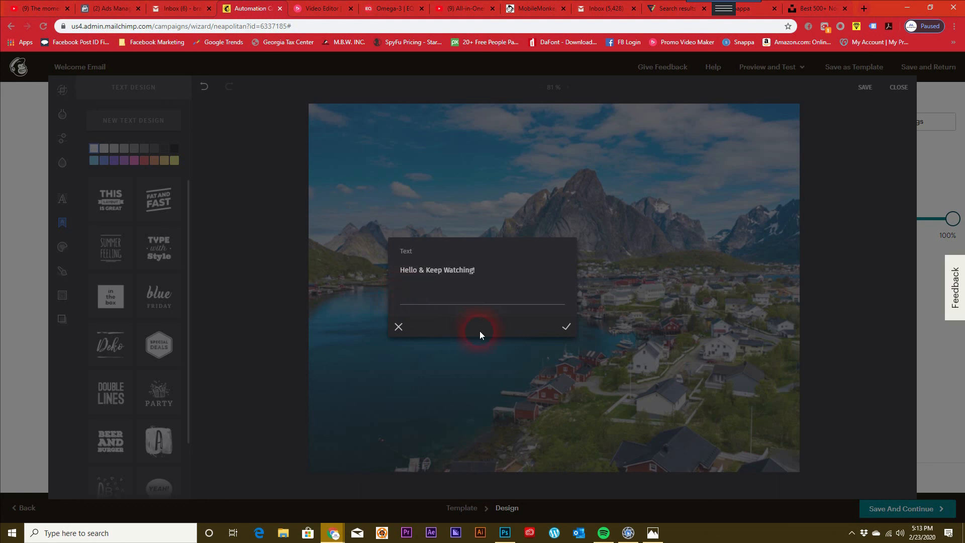
click(566, 328)
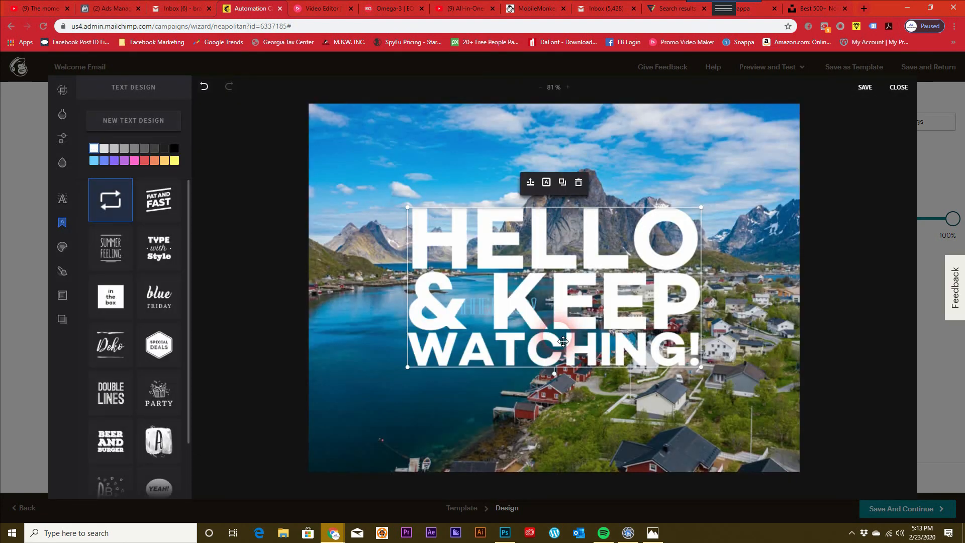
- Cycle through the layout variants of the "This layout is great" design and move the text up over the sky
click(120, 216)
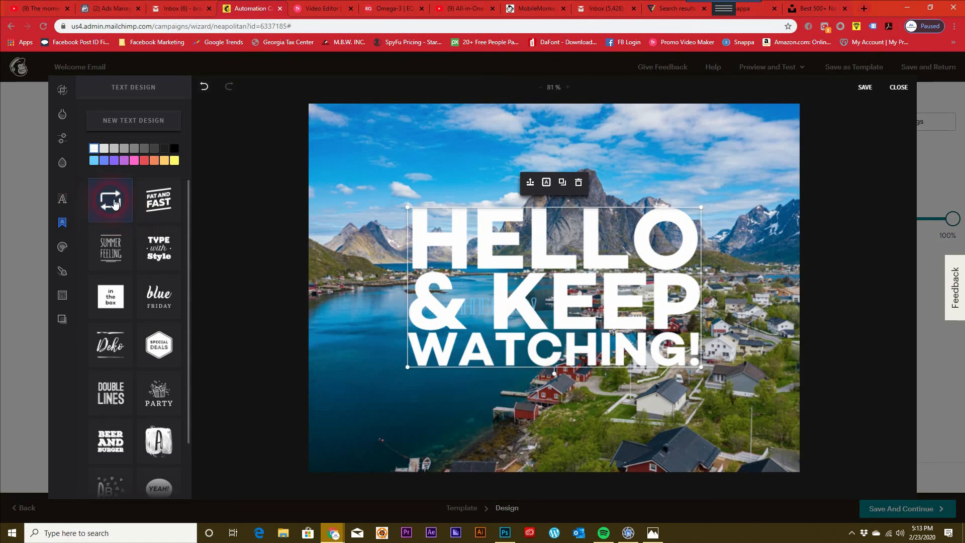
click(115, 209)
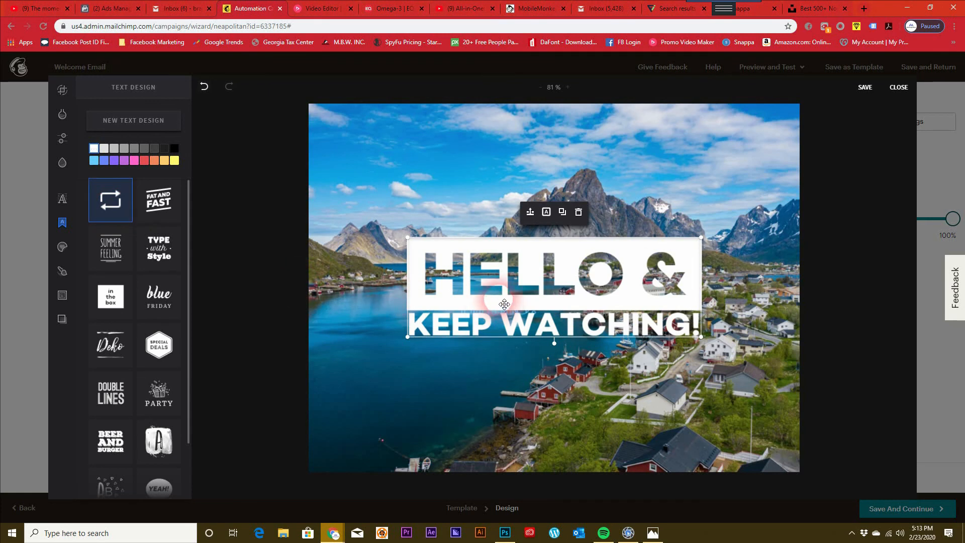
click(108, 207)
click(108, 208)
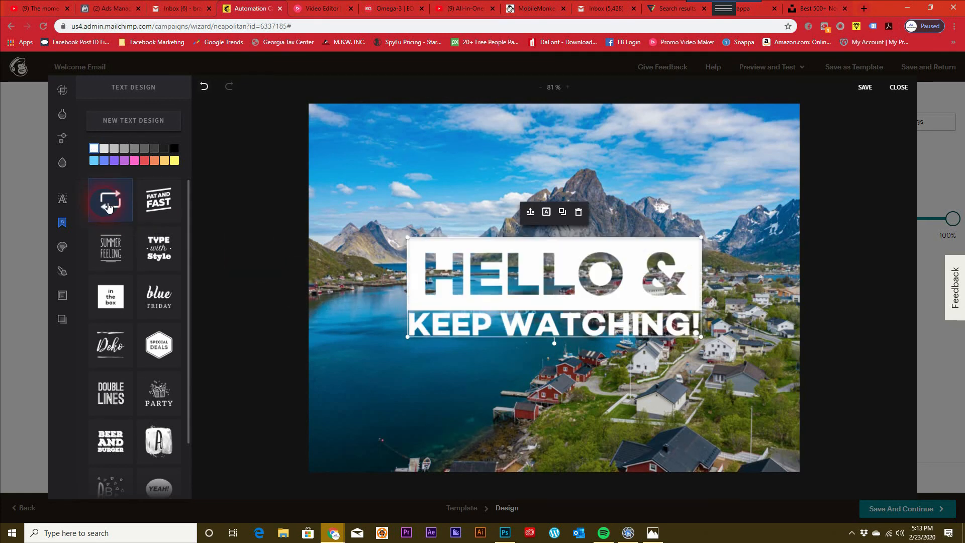
click(108, 207)
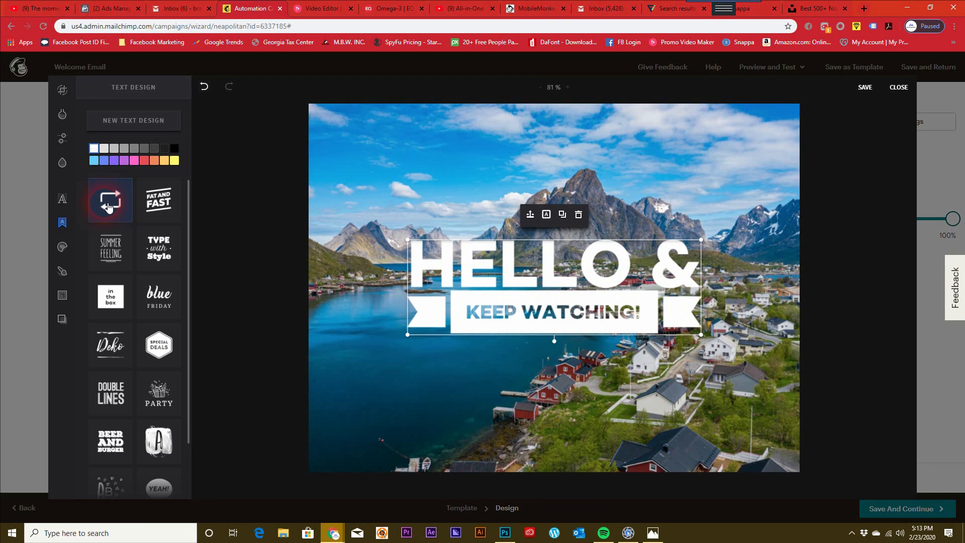
click(108, 207)
drag(567, 296, 567, 190)
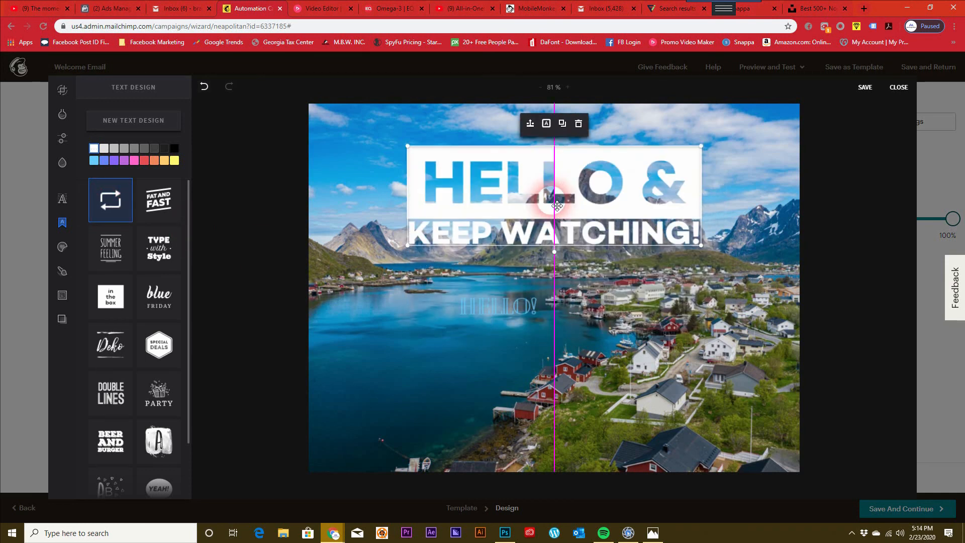
- Try the "Fat and Fast" design in several variants and move the text down to the centre of the photo
click(163, 206)
click(163, 206)
click(164, 206)
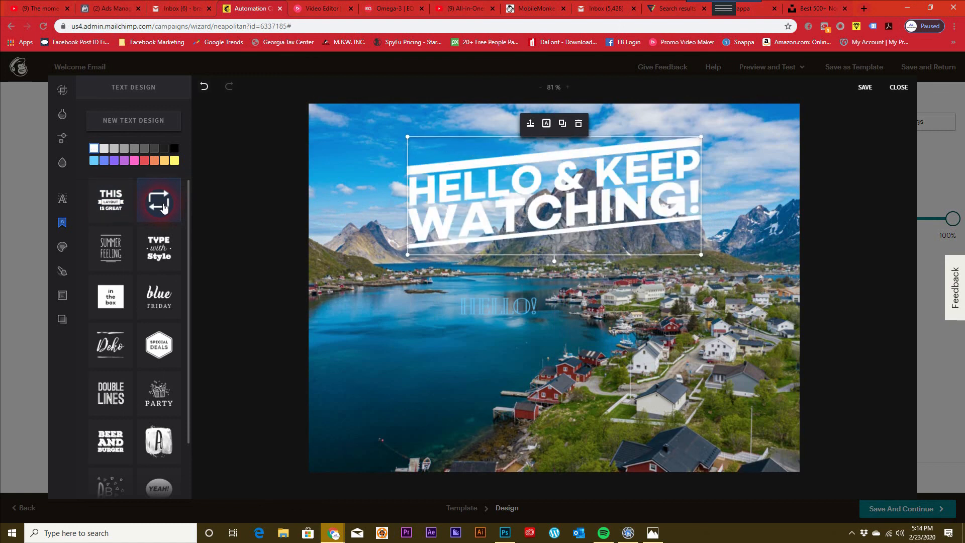
click(164, 206)
click(164, 207)
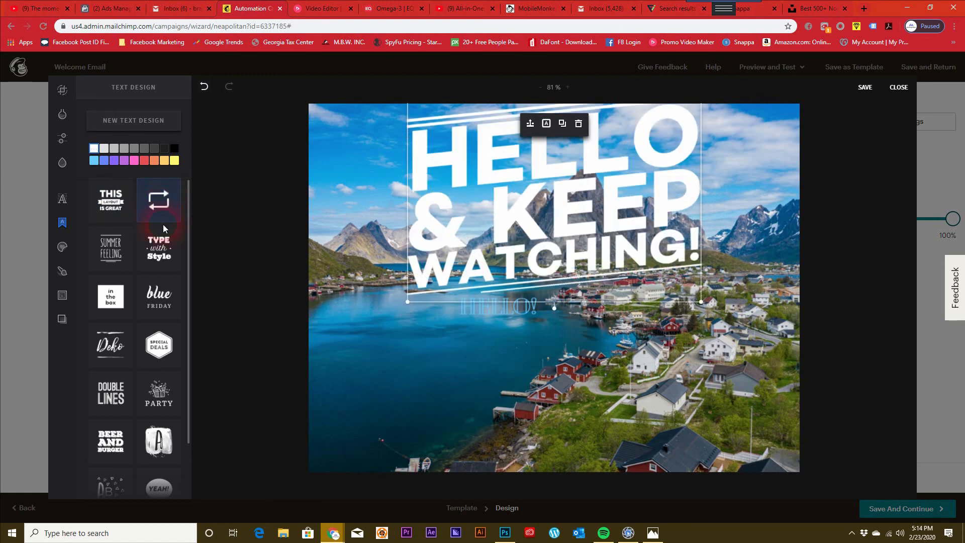
drag(456, 257, 459, 315)
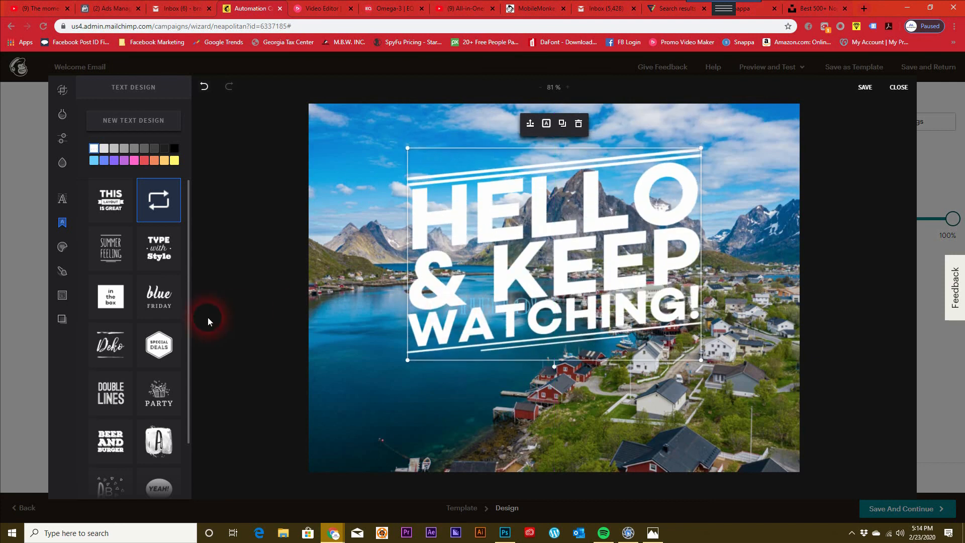
- Try the "Special Deals" badge design on the text, cycling through its hexagon, circle and starburst variants
click(162, 359)
click(163, 358)
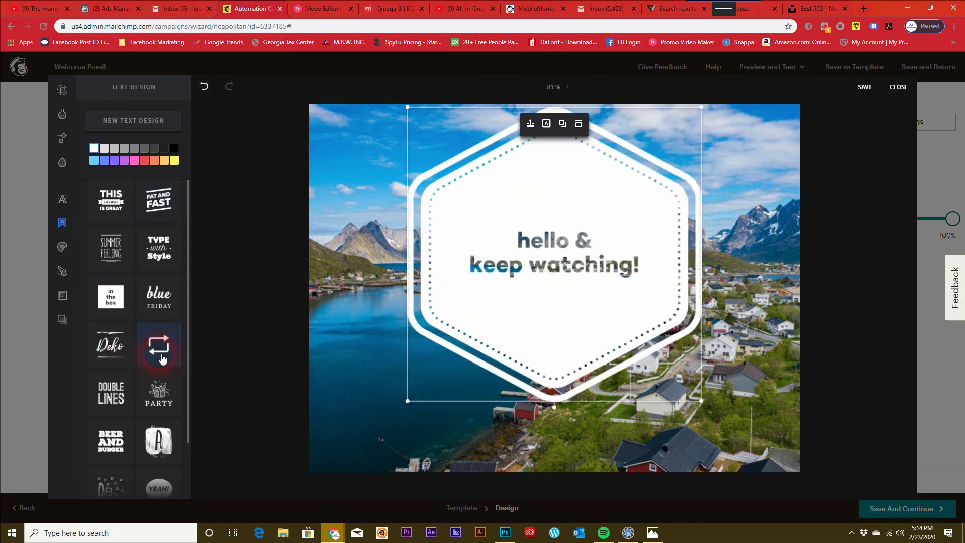
click(163, 358)
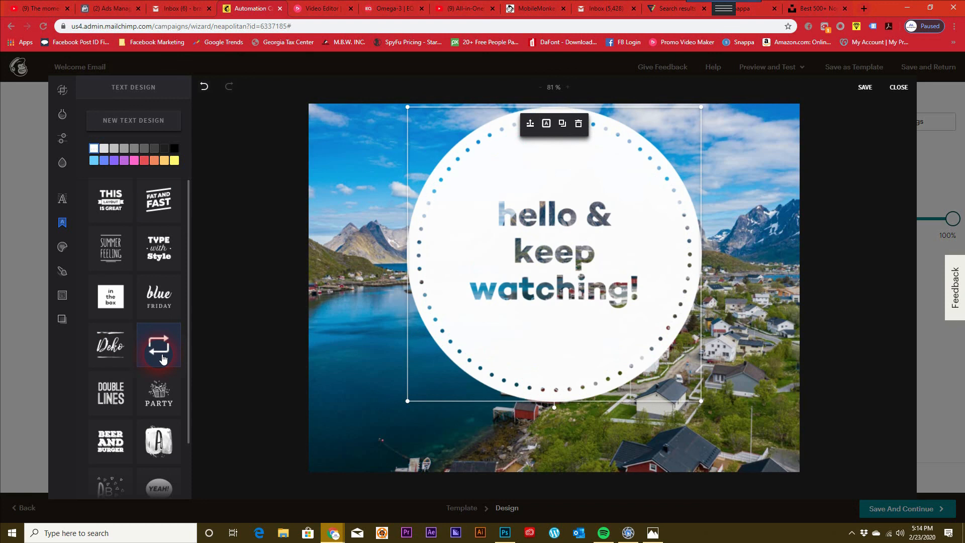
click(162, 359)
scroll(172, 377, down, 2)
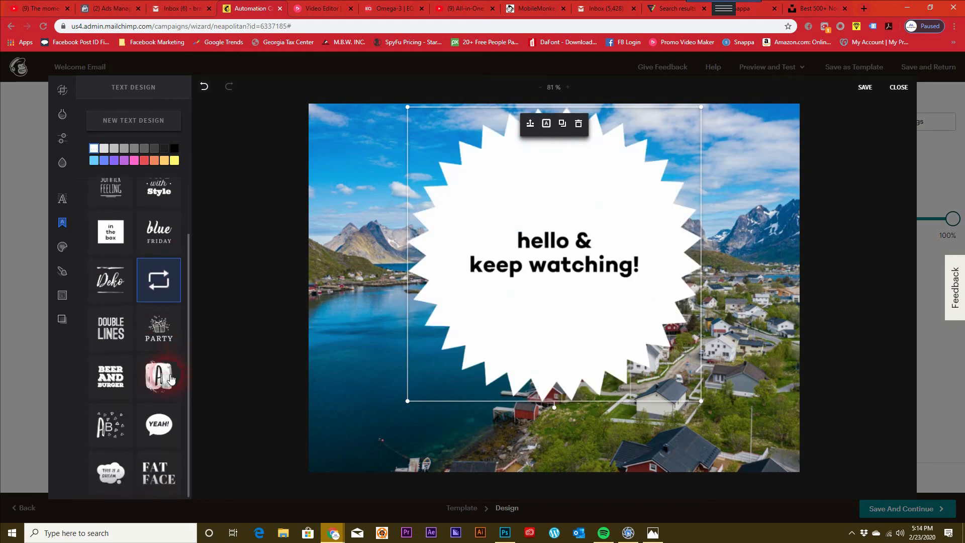
- Apply the "Beer and Burger" design in yellow and move the text to the lower part of the photo
click(108, 381)
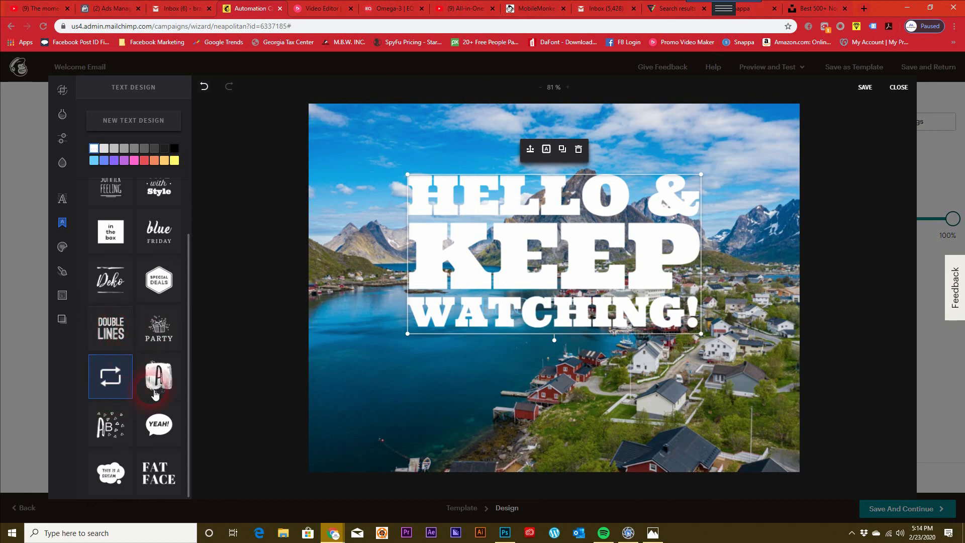
click(175, 161)
drag(541, 297, 544, 410)
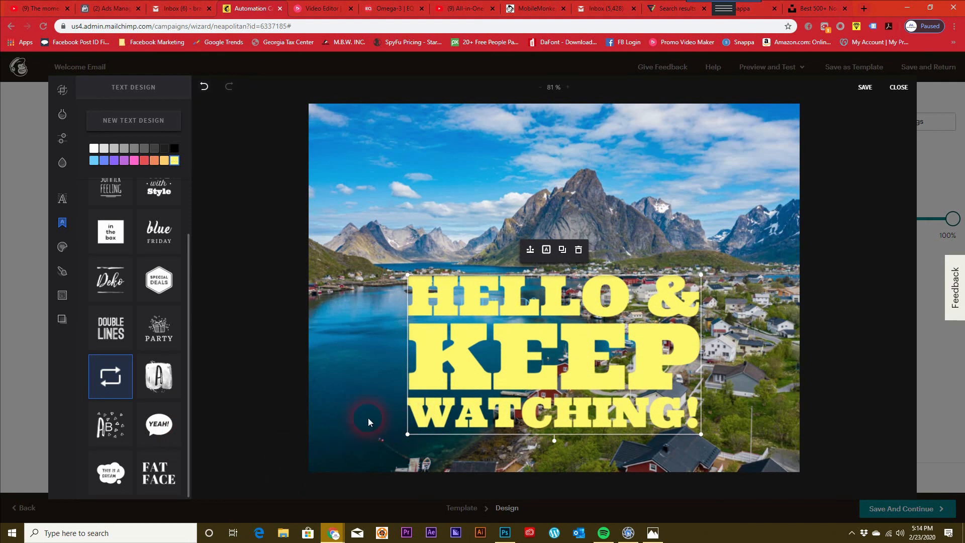
- Switch the text to the "This layout is great" design with "HELLO &" cut out of a box, centred over the sky and mountains
scroll(135, 393, up, 2)
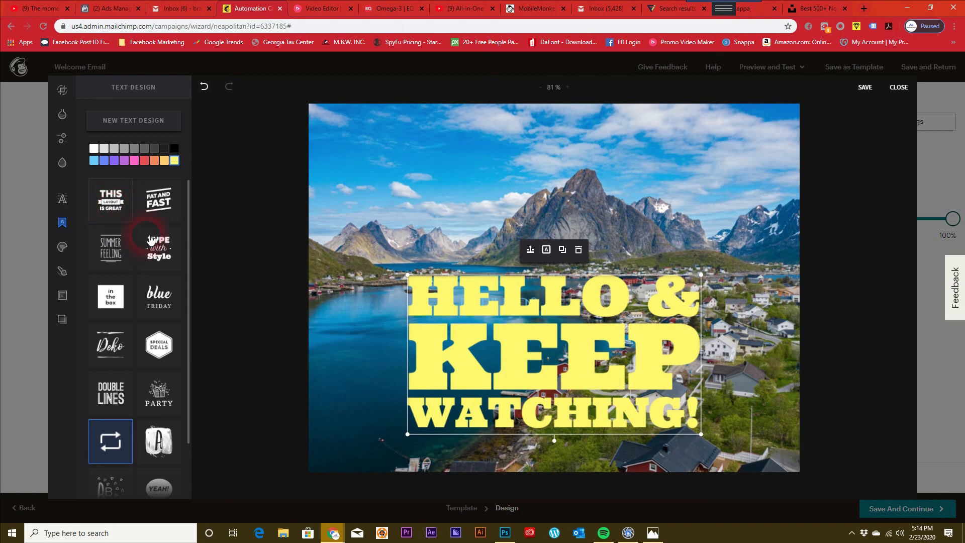
drag(508, 356, 470, 225)
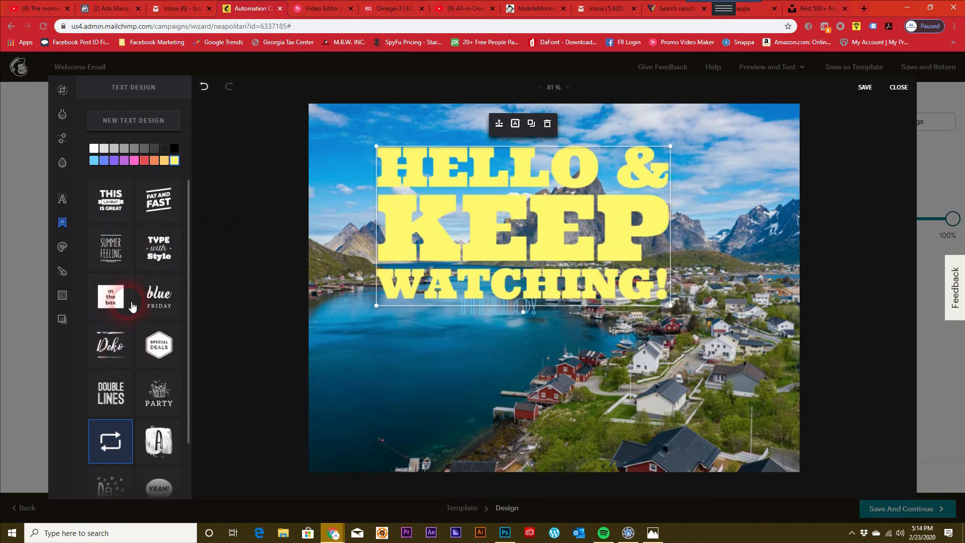
click(134, 221)
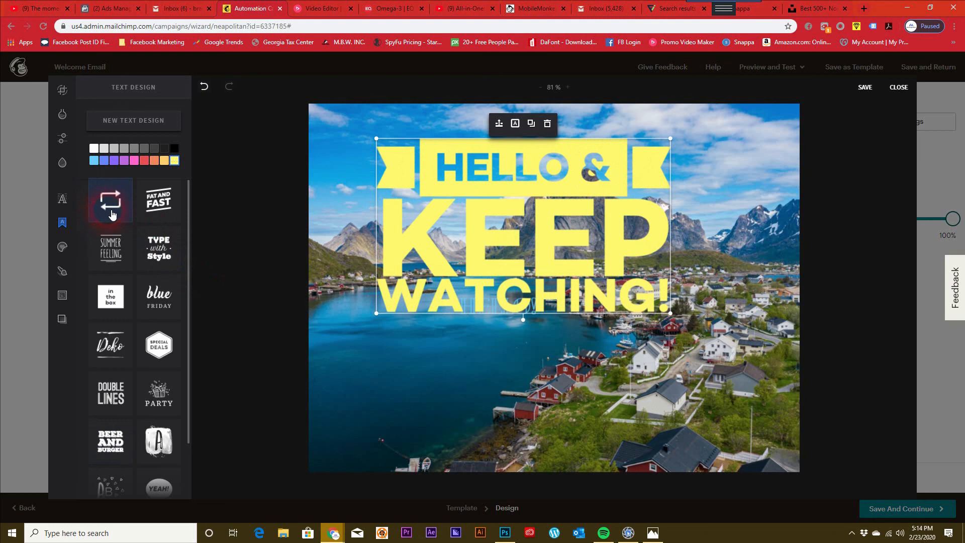
click(112, 215)
click(111, 215)
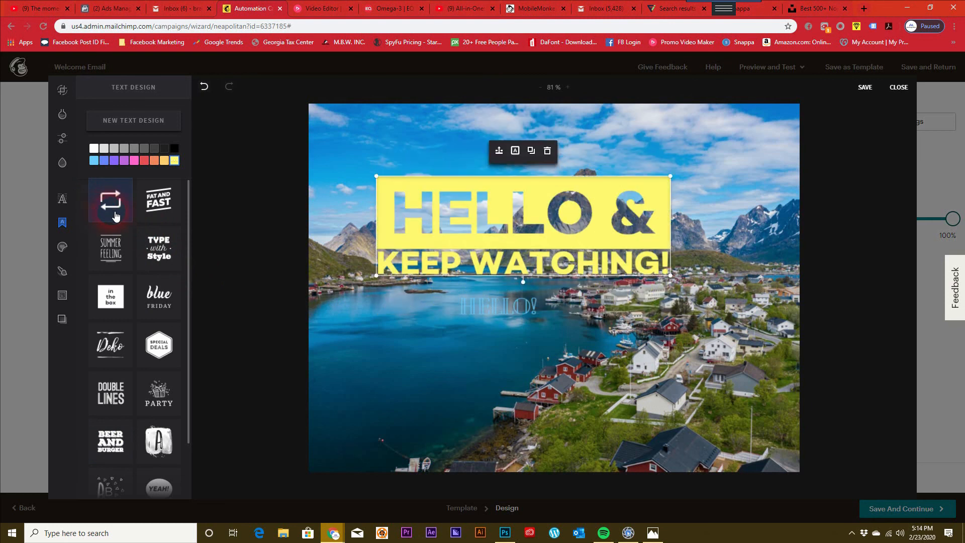
drag(476, 241, 507, 204)
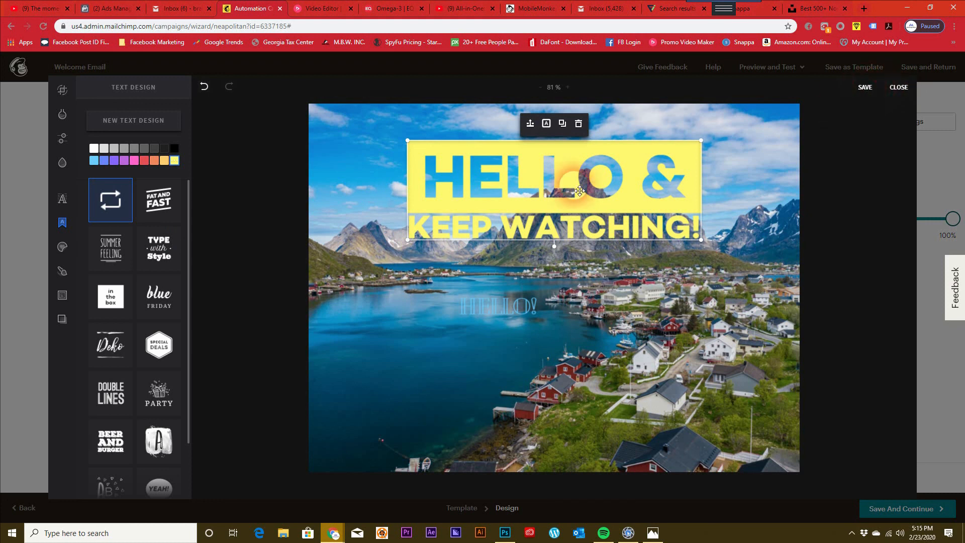
- Look through the Emoticons and Shapes sticker collections available for the photo
click(63, 257)
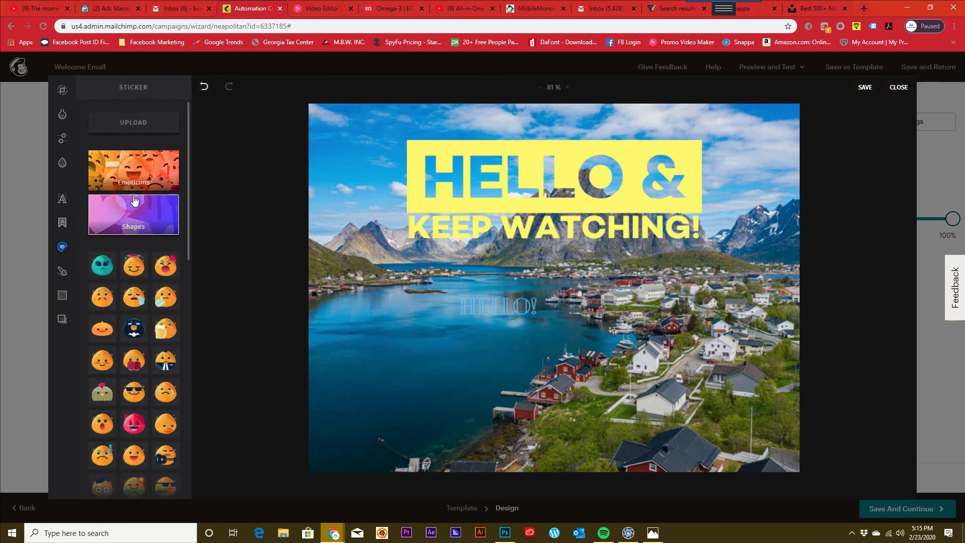
click(133, 170)
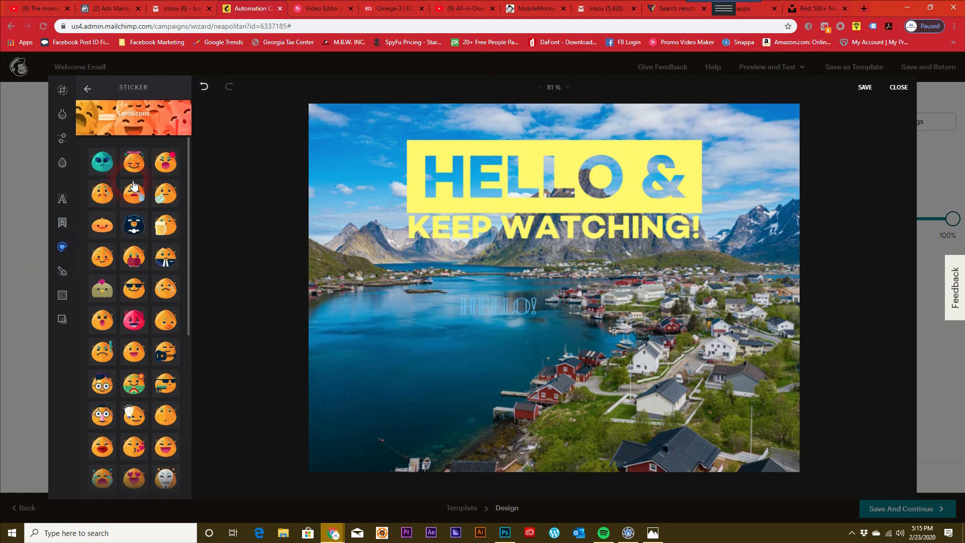
click(88, 90)
click(133, 213)
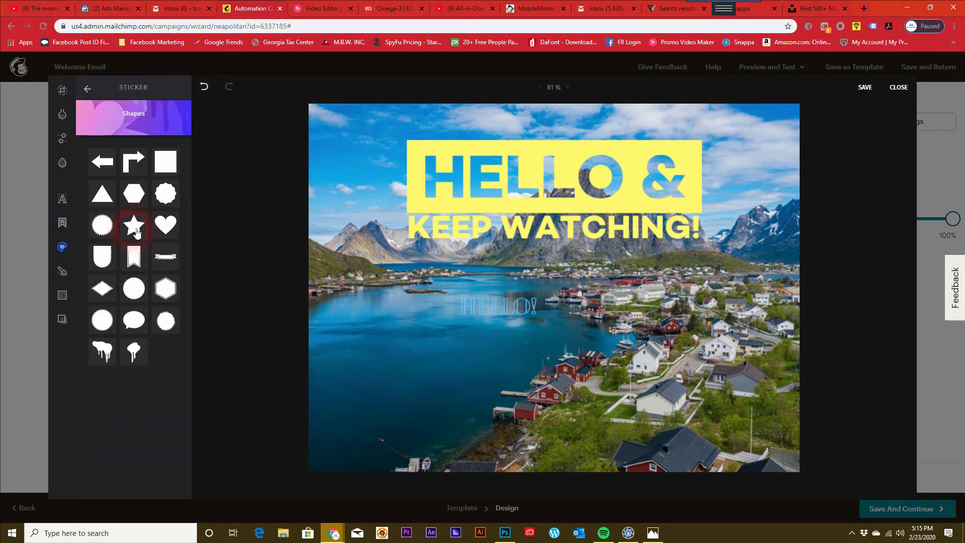
click(88, 89)
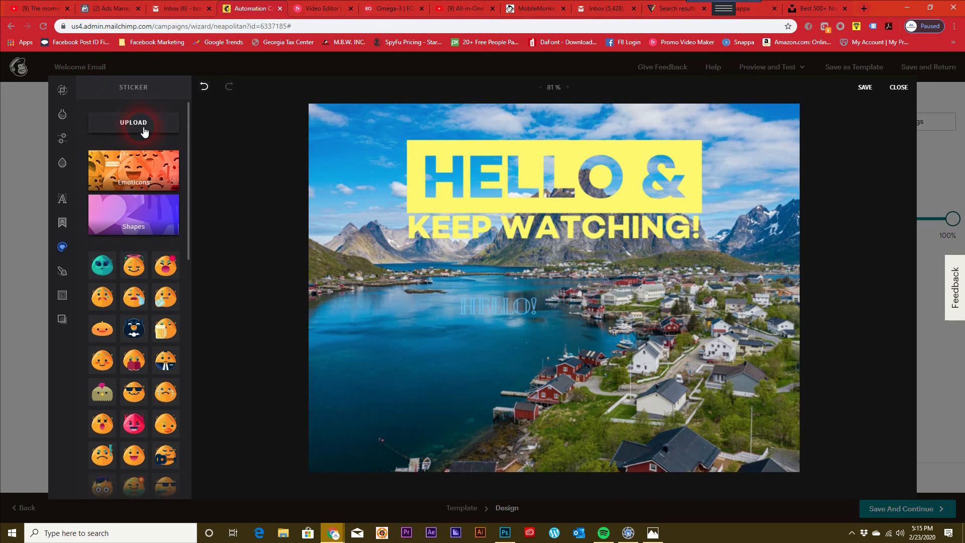
- Paint a looping white brush stroke of width 37 and hardness 50 across the water in the photo
mouse_move(67, 281)
click(63, 274)
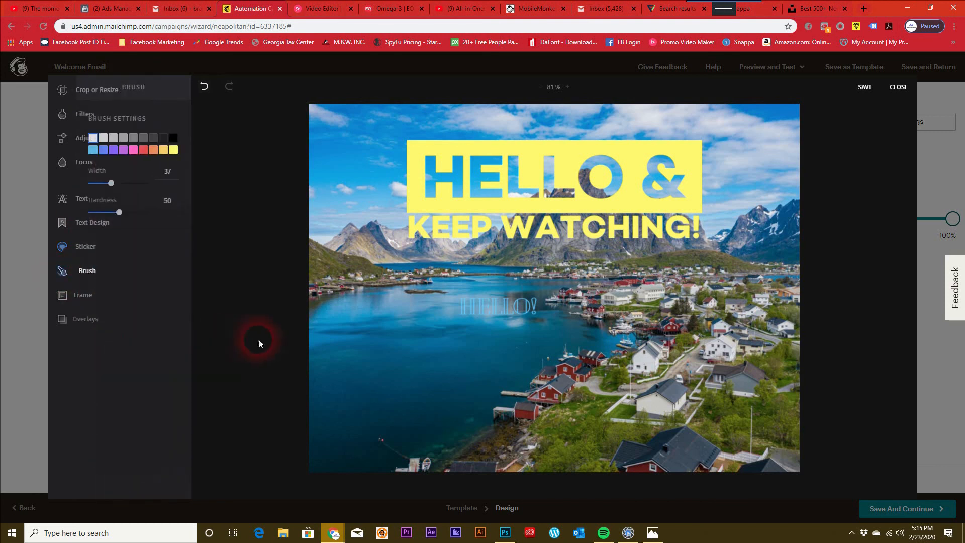
mouse_move(336, 263)
mouse_down()
mouse_move(395, 315)
mouse_move(502, 362)
mouse_move(553, 363)
mouse_up()
- Try the Dia film-strip frame around the photo and undo it
mouse_move(57, 215)
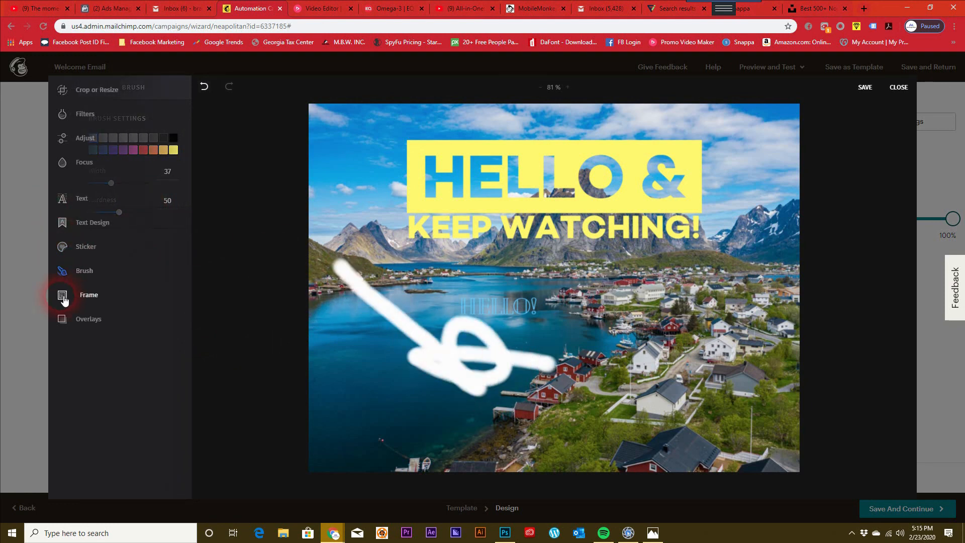
click(62, 295)
click(149, 147)
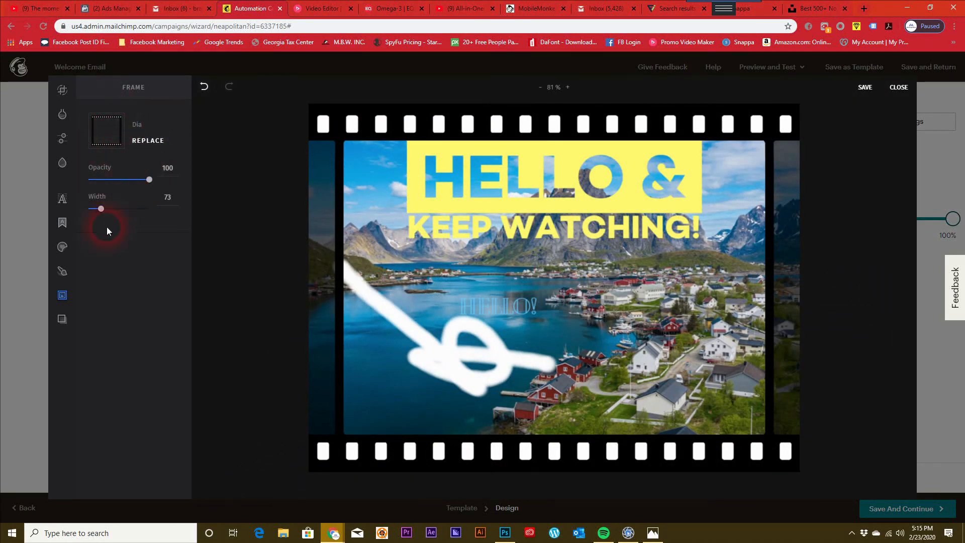
click(199, 94)
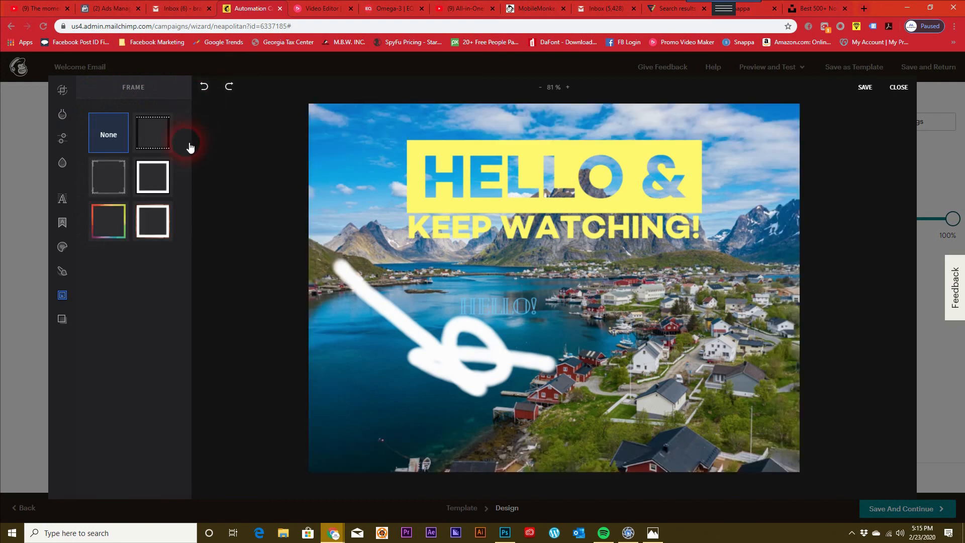
- Put the Low Poly frame around the photo at opacity 100 and width 37
click(105, 231)
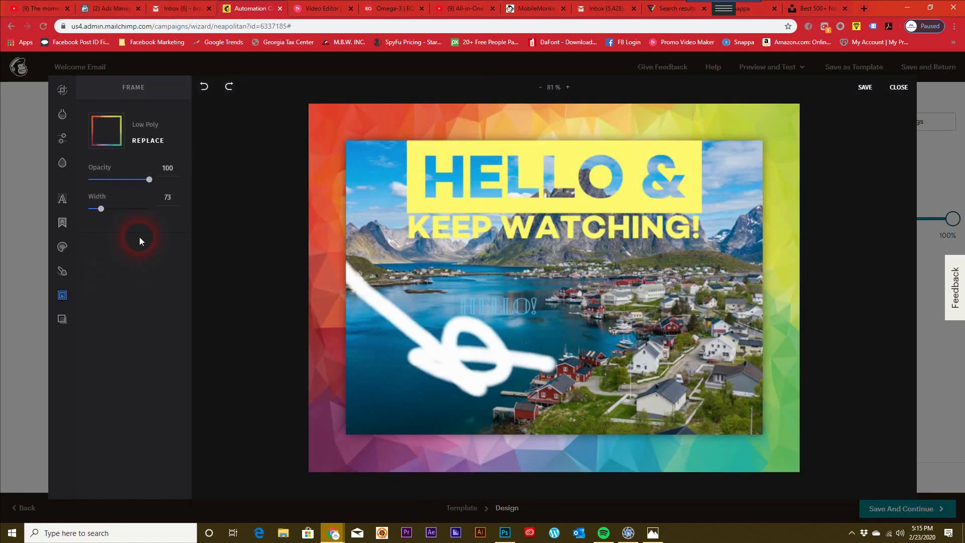
mouse_move(146, 183)
mouse_down()
mouse_move(108, 183)
mouse_move(145, 184)
mouse_up()
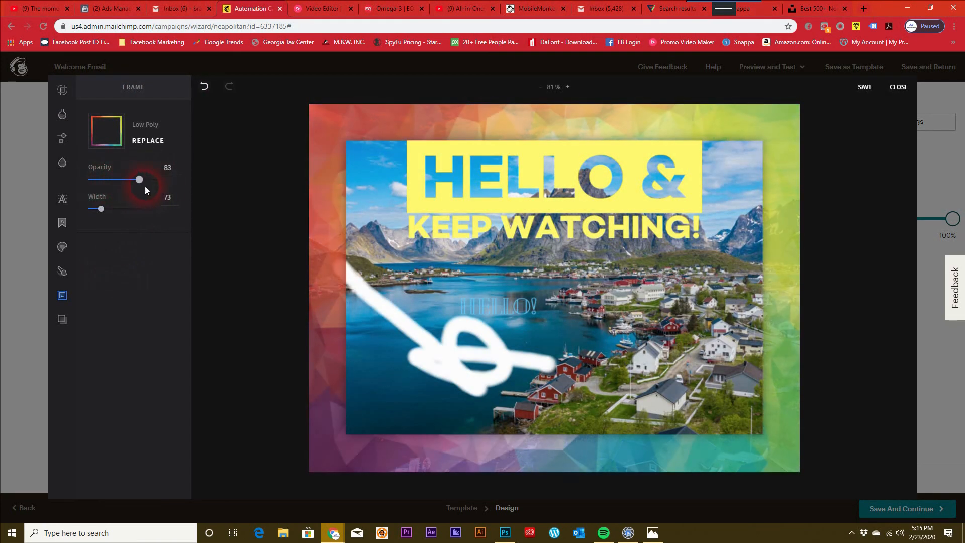
drag(114, 217, 87, 217)
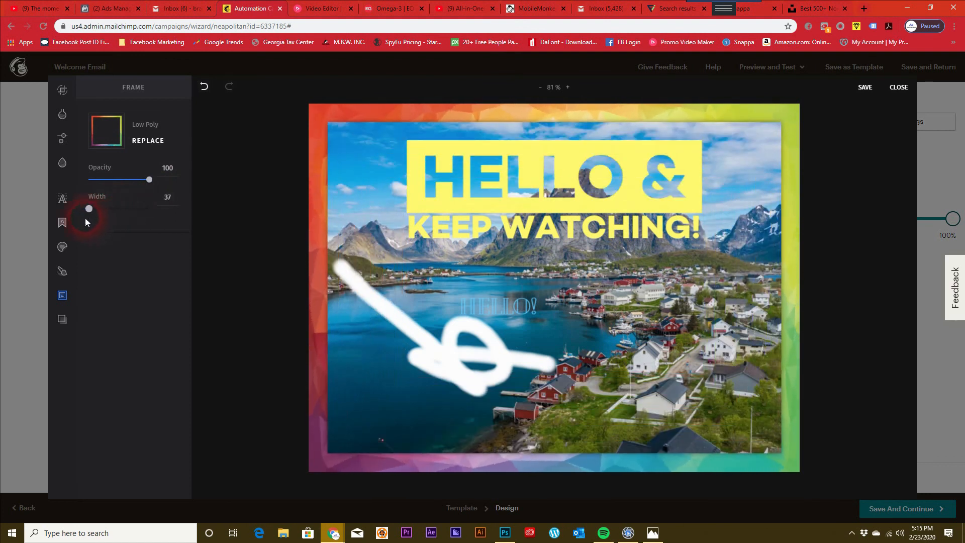
- Try the Golden, Bokeh, Hearts, Rain and paving-stone overlays on the photo and close the image editor without saving
click(68, 322)
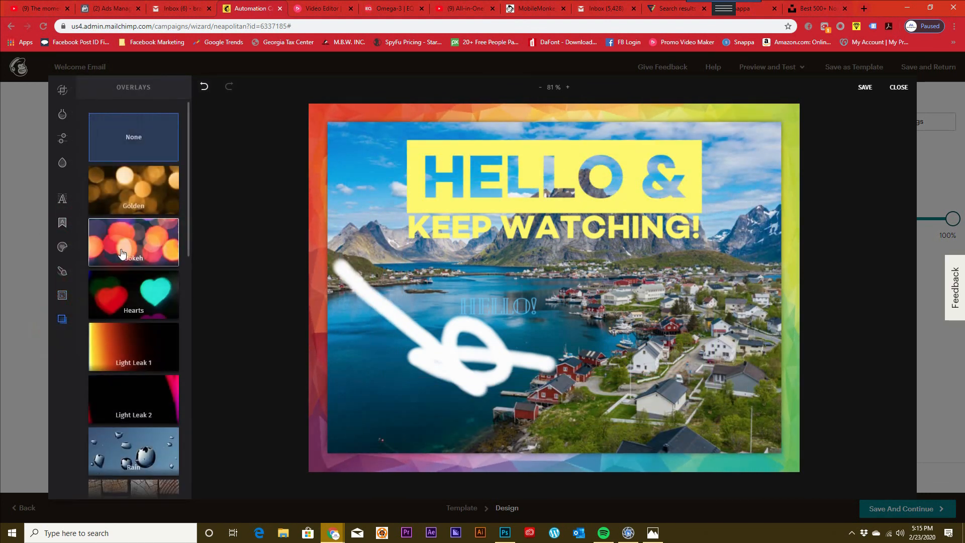
click(140, 208)
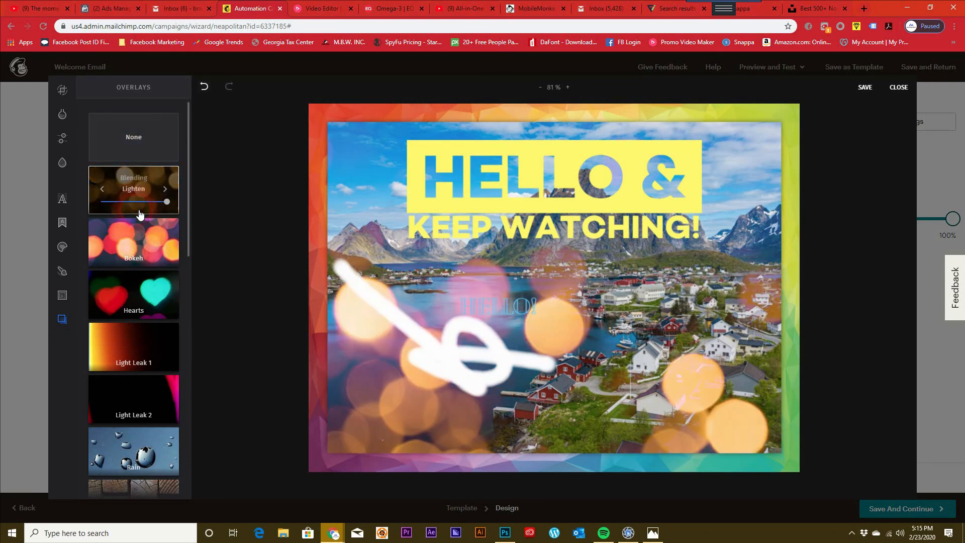
click(137, 264)
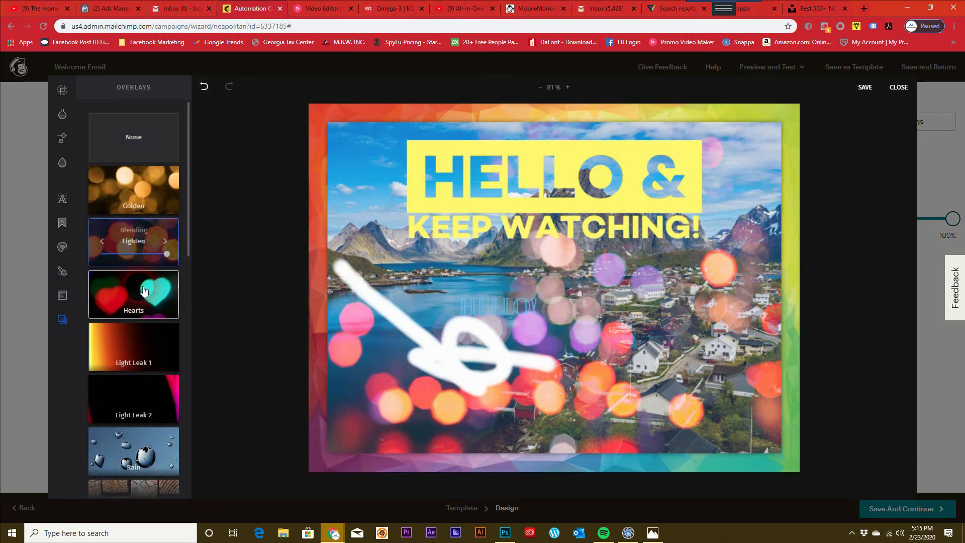
click(136, 311)
mouse_move(167, 306)
mouse_down()
mouse_move(117, 306)
mouse_move(175, 317)
mouse_move(99, 320)
mouse_move(172, 324)
mouse_up()
click(143, 460)
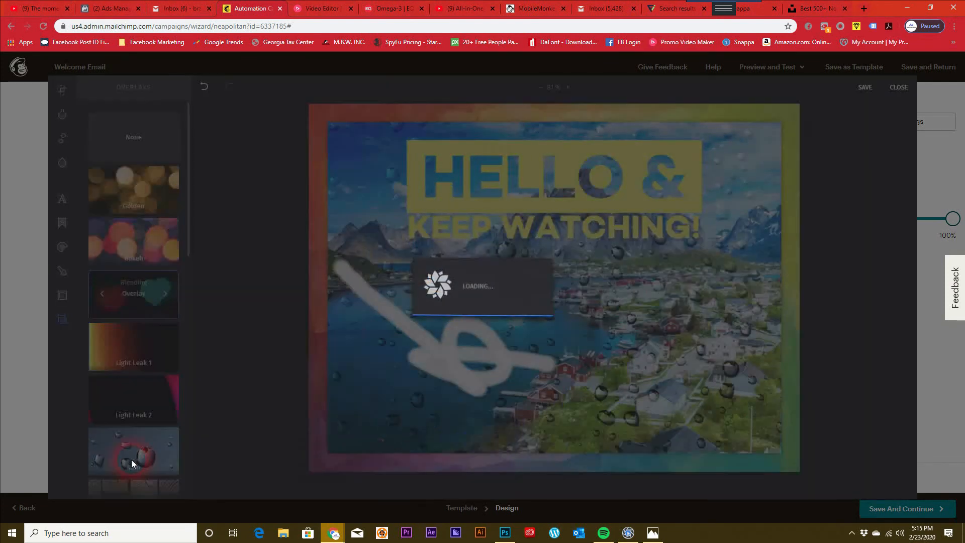
scroll(150, 382, down, 5)
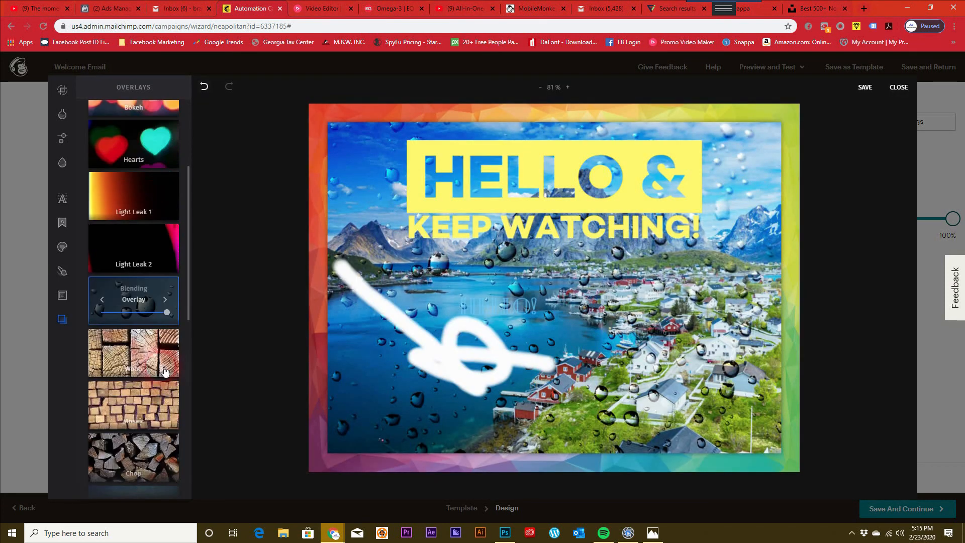
click(136, 312)
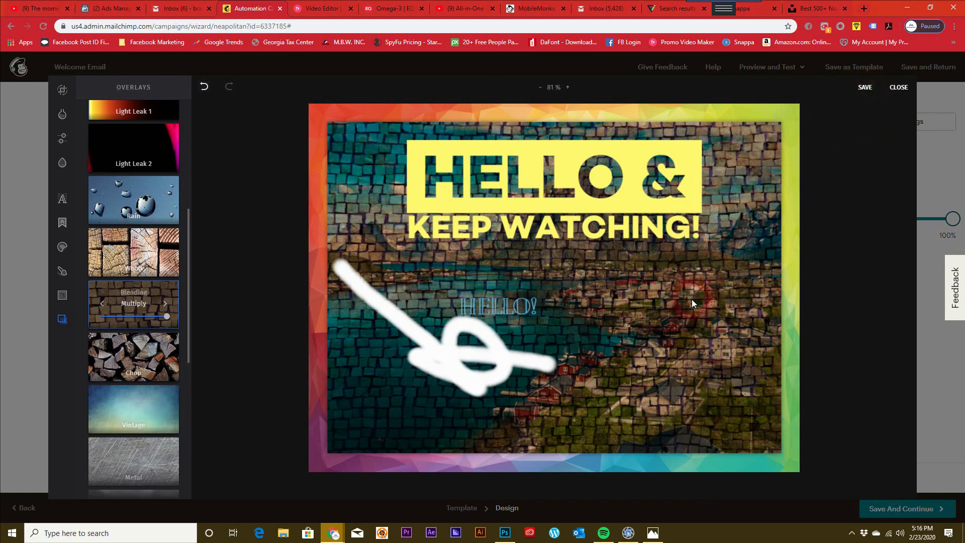
click(904, 92)
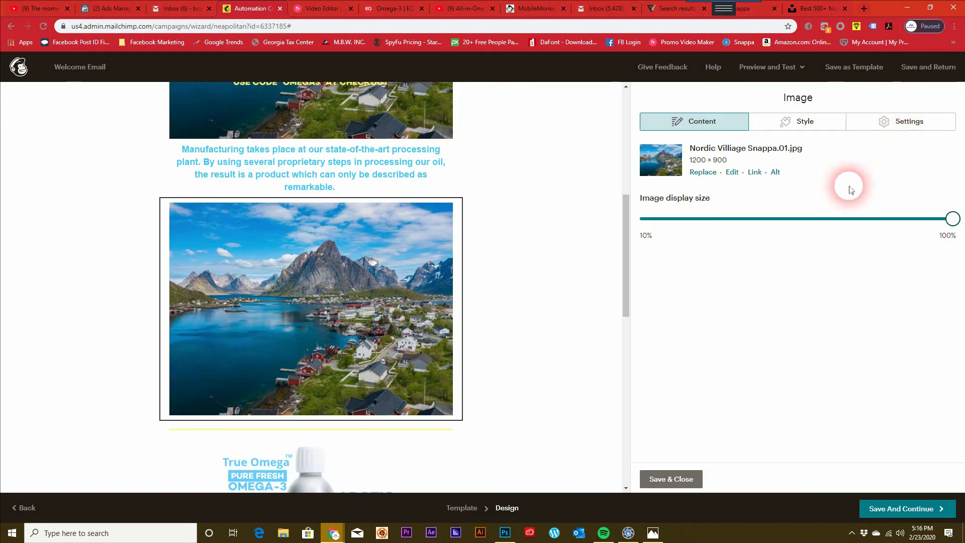
- Delete the plain Nordic village image block located between the manufacturing text and the yellow divider
mouse_move(393, 270)
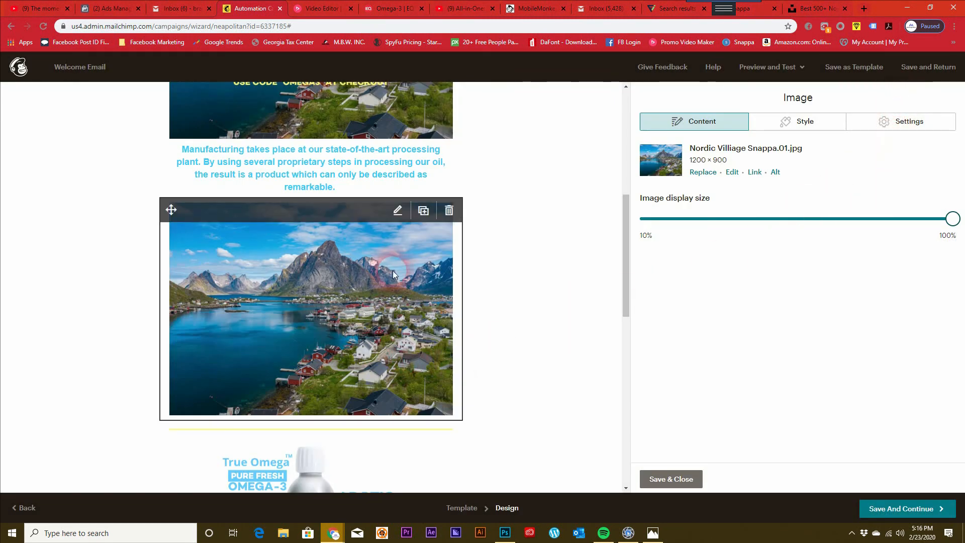
click(448, 209)
click(366, 330)
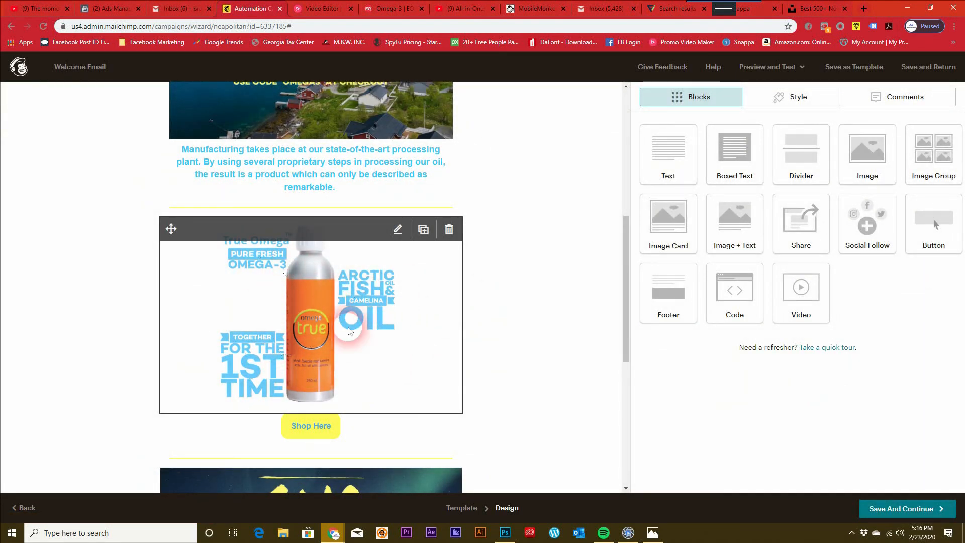
- Open the bottle image block and view the replacement files in Content Studio without choosing one
click(397, 229)
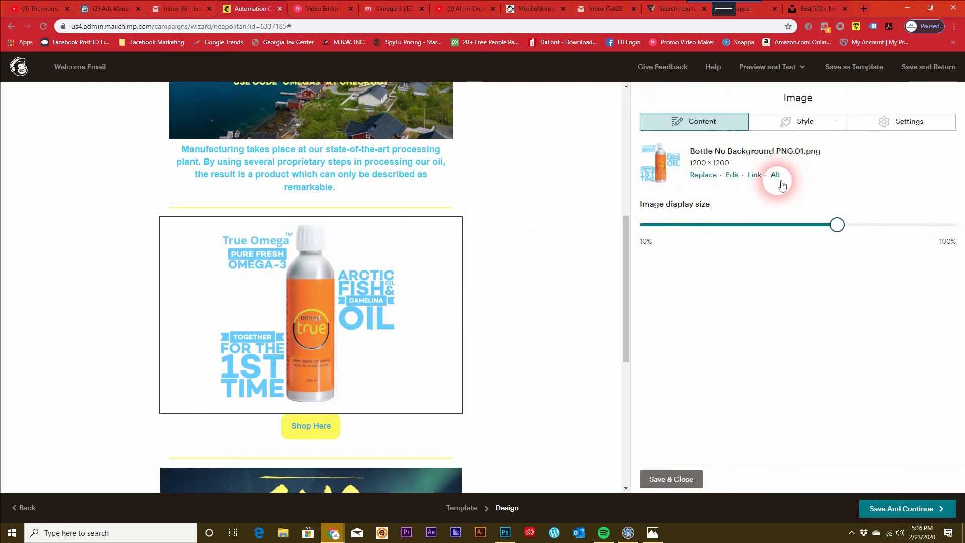
click(697, 176)
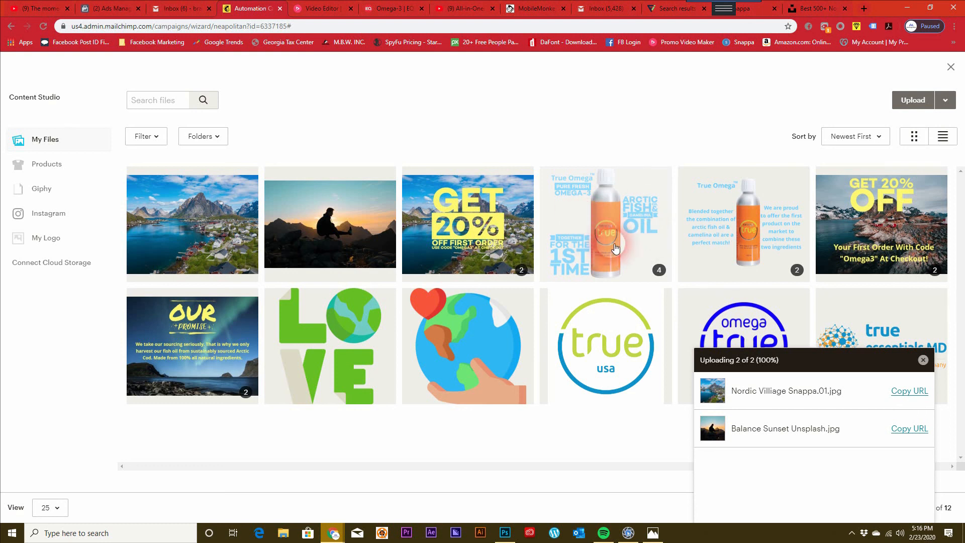
click(924, 360)
click(952, 69)
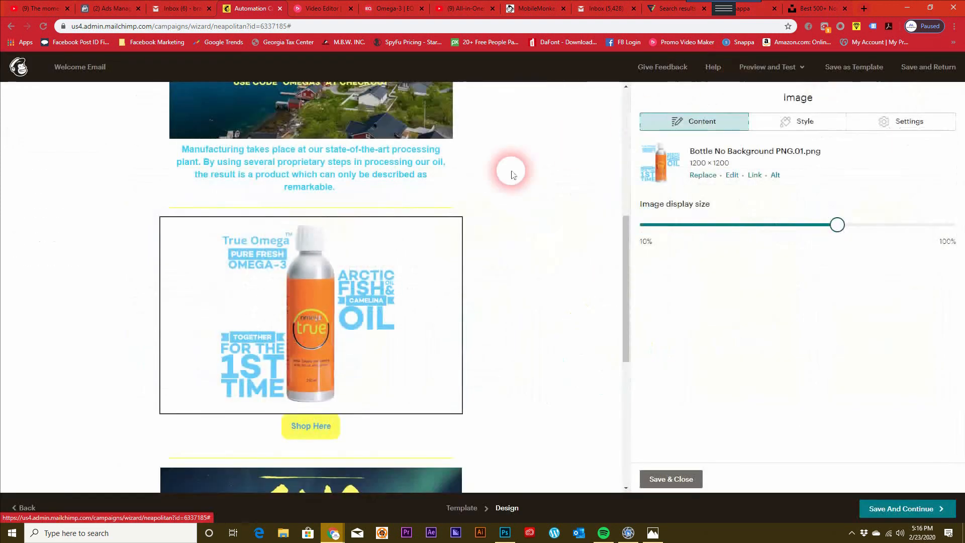
- Check the email from the bottle image down to the footer, and save and close the bottle's image block
scroll(388, 316, down, 3)
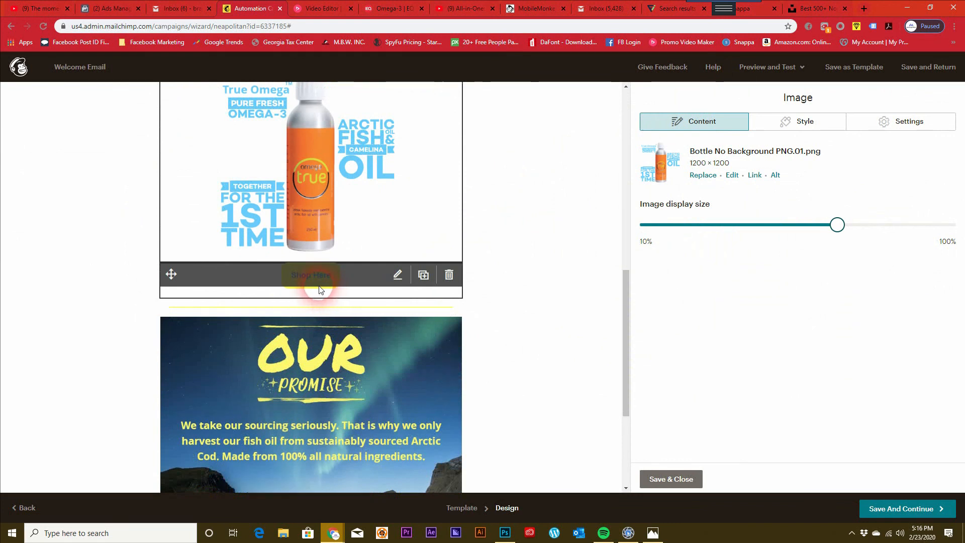
scroll(382, 327, down, 3)
scroll(327, 372, down, 1)
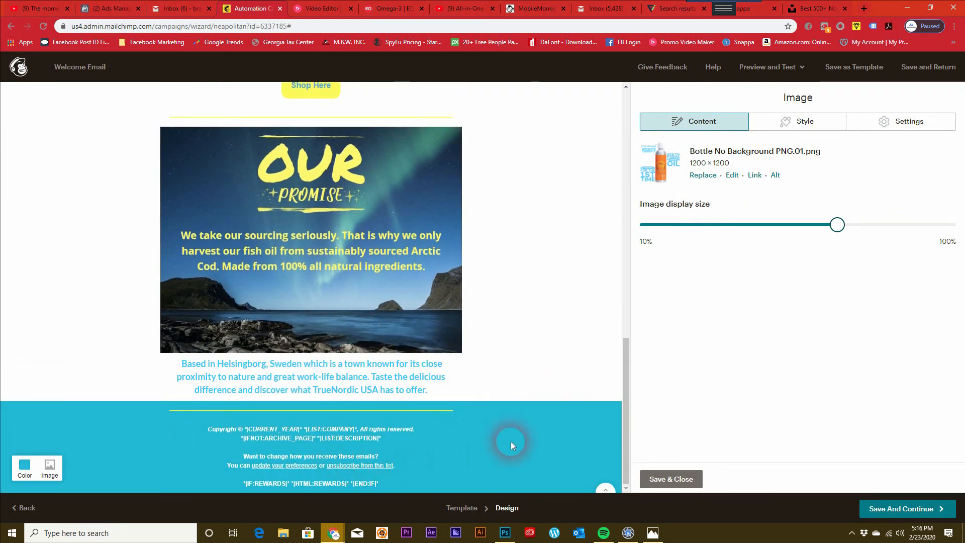
scroll(443, 412, up, 5)
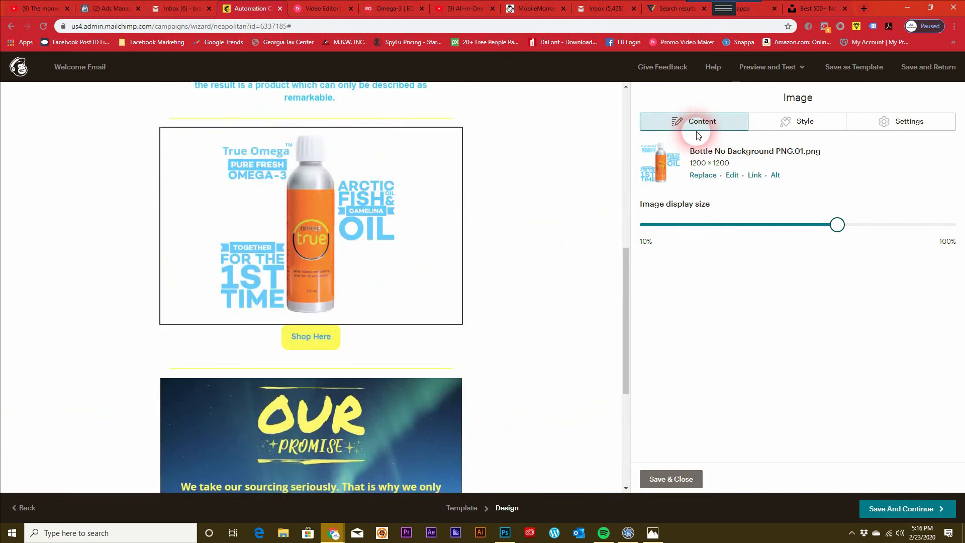
click(668, 480)
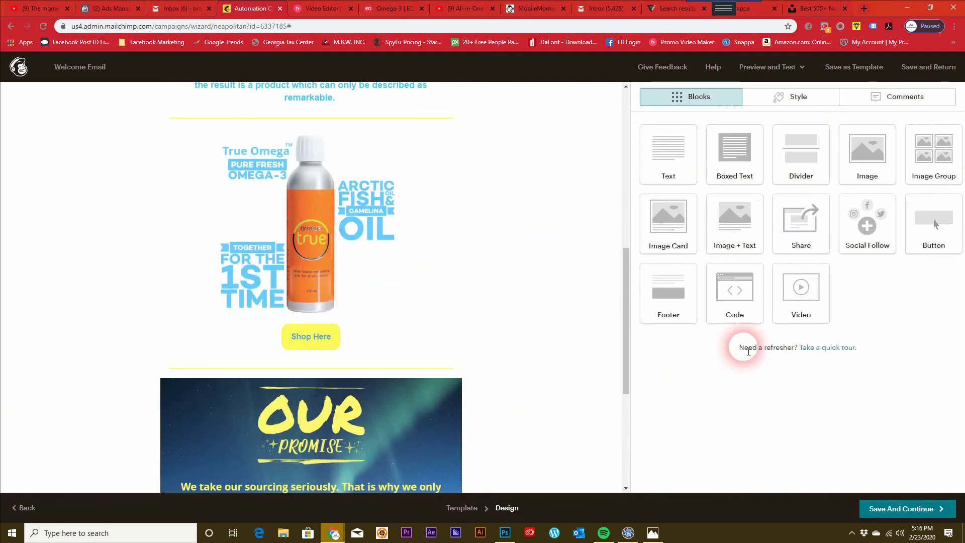
- Try adding a text block below the Shop Here button and delete it again
drag(685, 170, 316, 383)
click(231, 373)
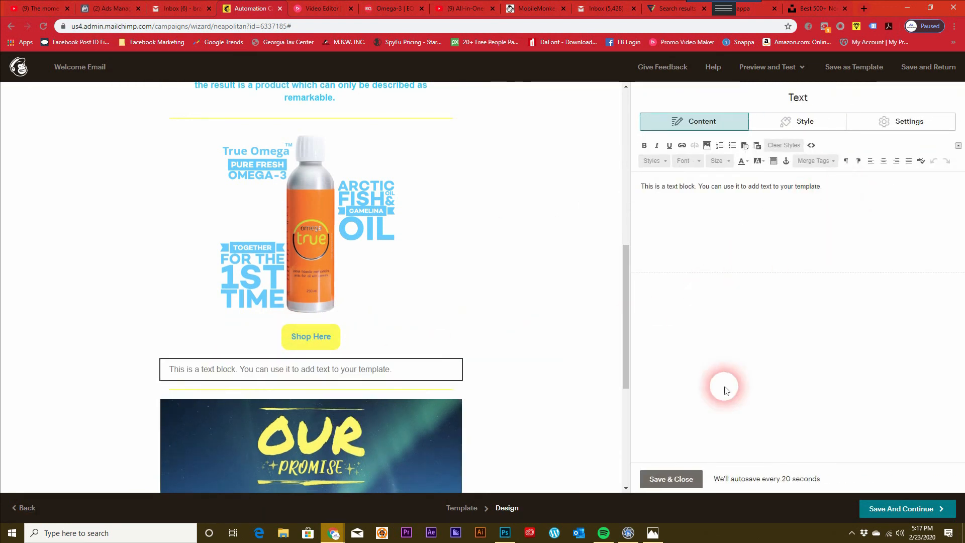
mouse_move(310, 363)
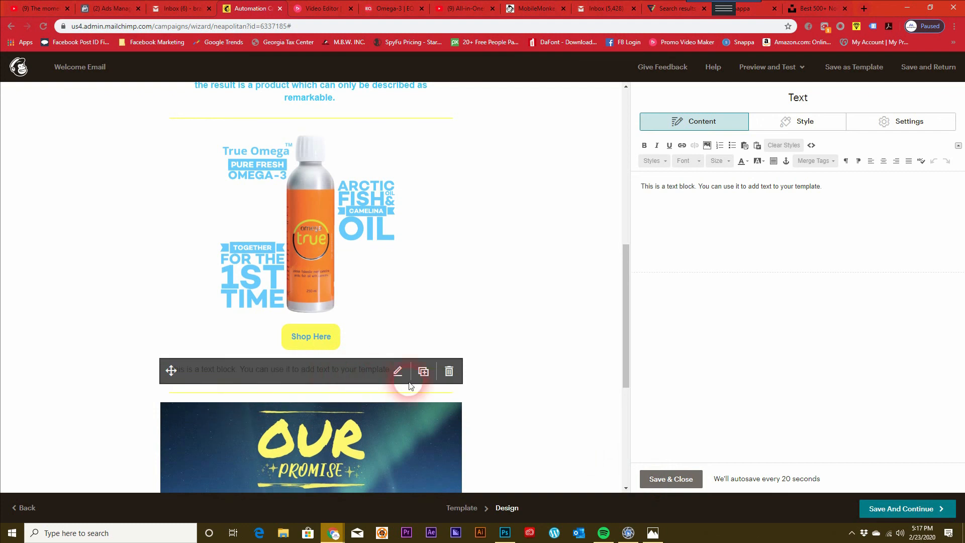
click(449, 372)
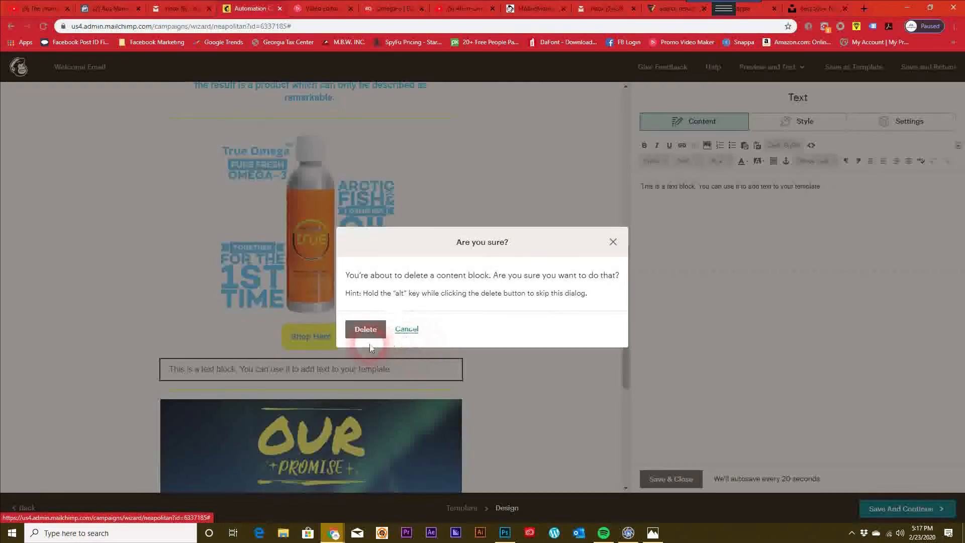
click(364, 335)
- Review the whole email layout from the logo and 20% offer image down to the footer
scroll(382, 347, up, 8)
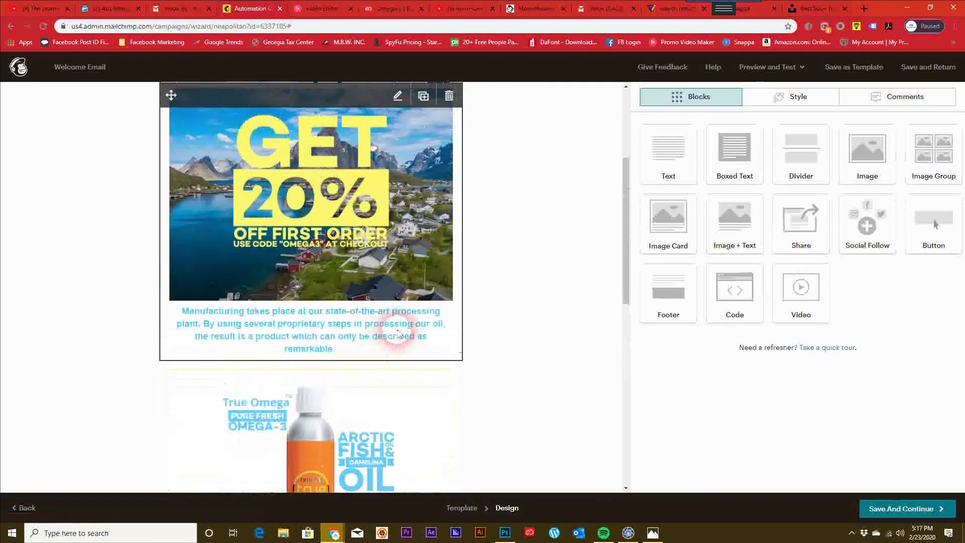
scroll(478, 301, down, 5)
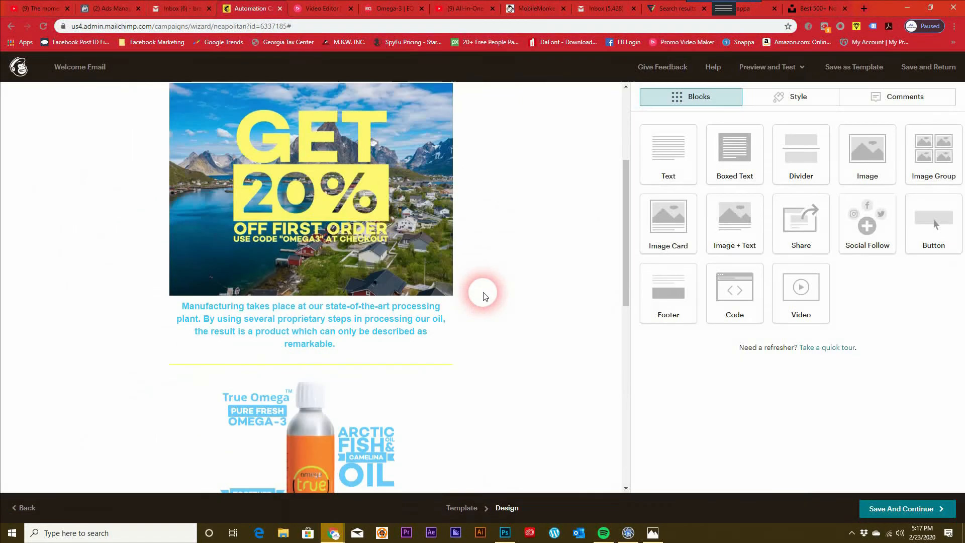
scroll(484, 331, down, 8)
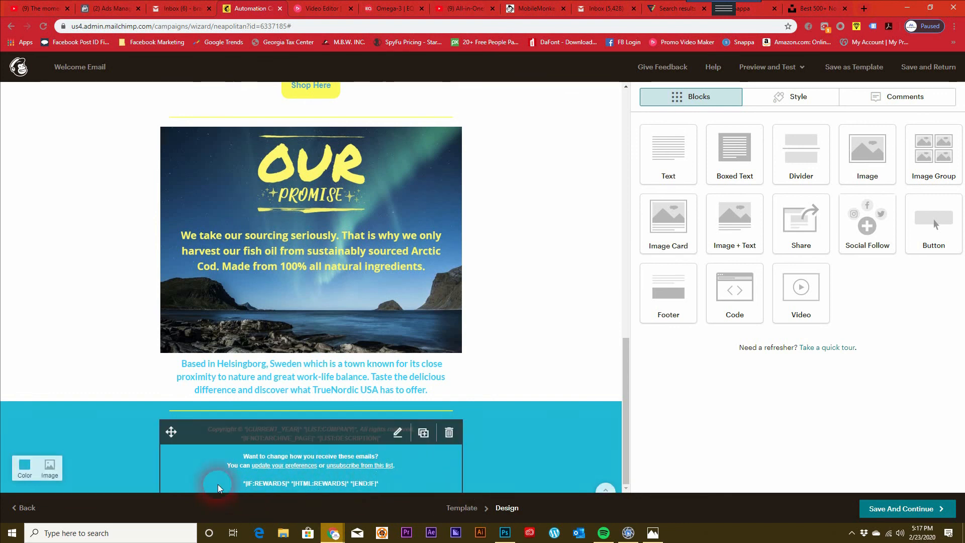
scroll(420, 424, up, 8)
scroll(420, 380, up, 6)
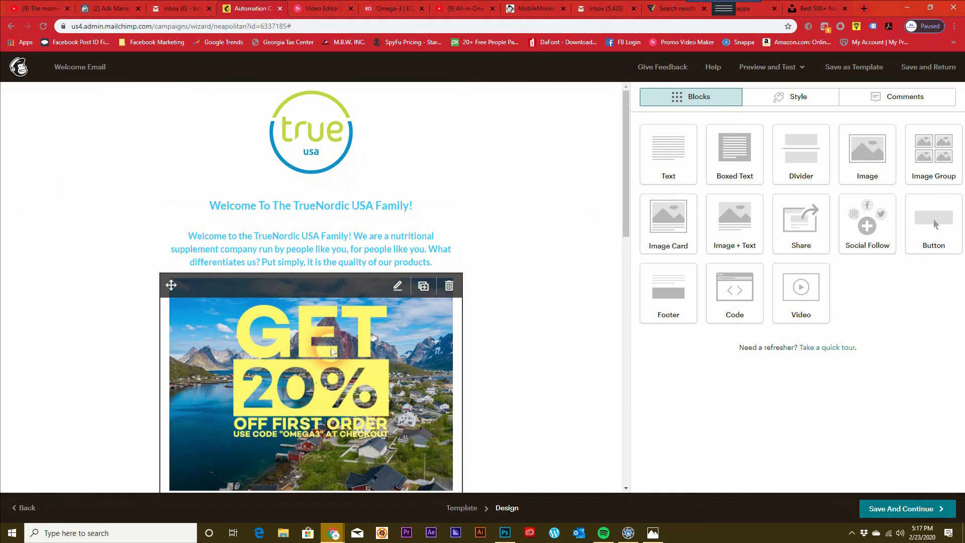
scroll(329, 370, down, 9)
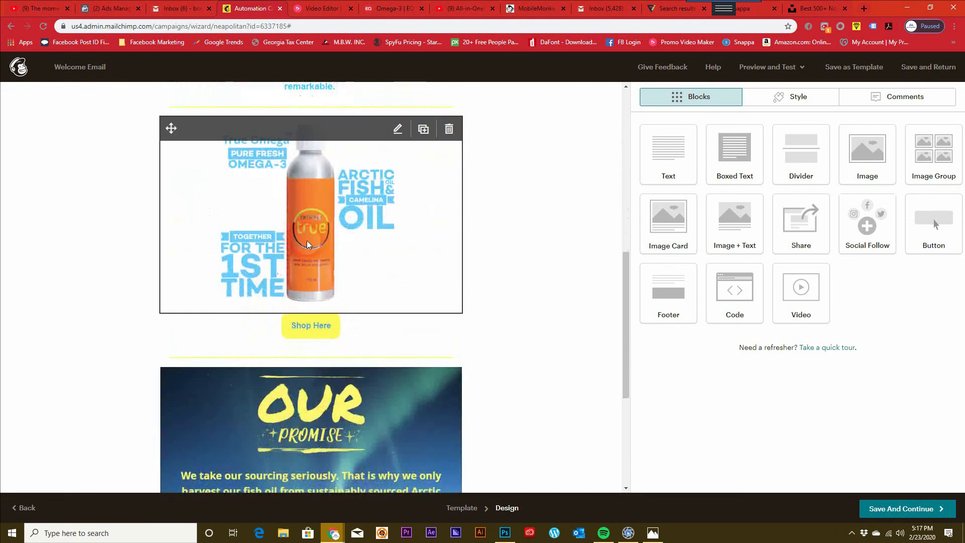
scroll(340, 330, up, 4)
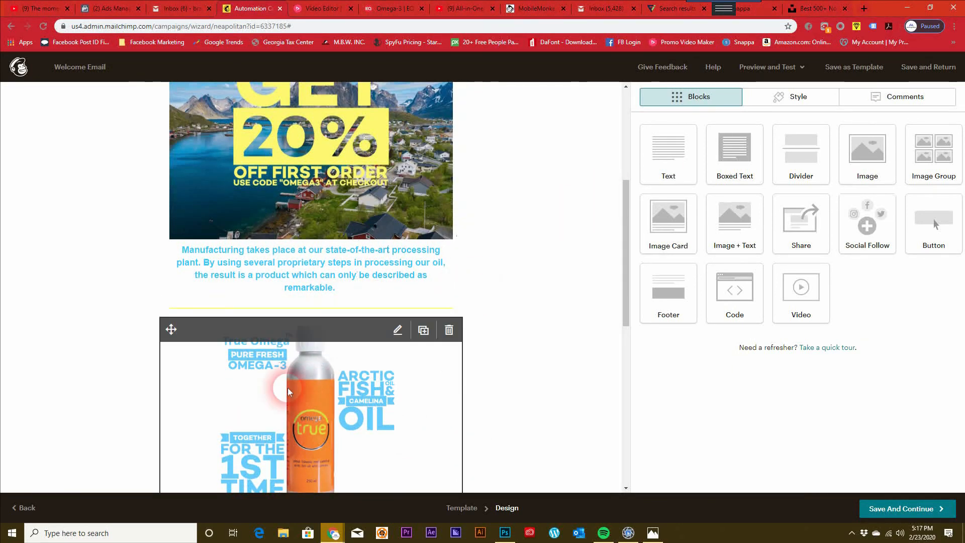
- Return to the template selection and look through the Featured and Basic layouts
click(465, 510)
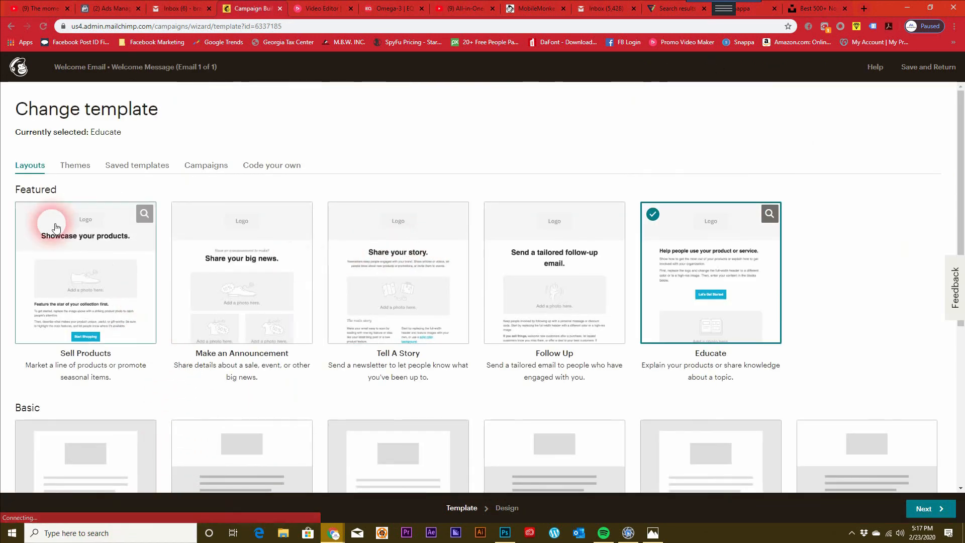
scroll(571, 269, down, 4)
scroll(314, 321, down, 1)
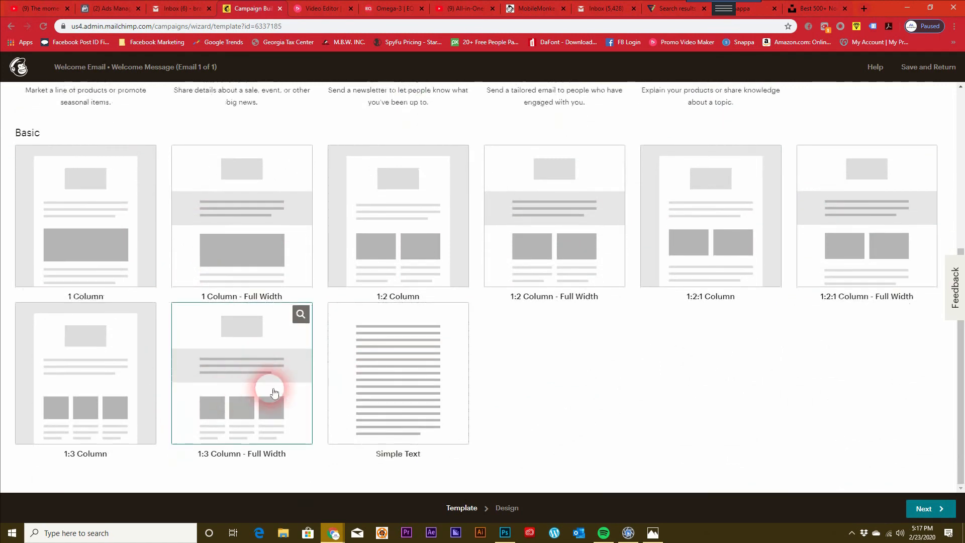
scroll(270, 387, up, 5)
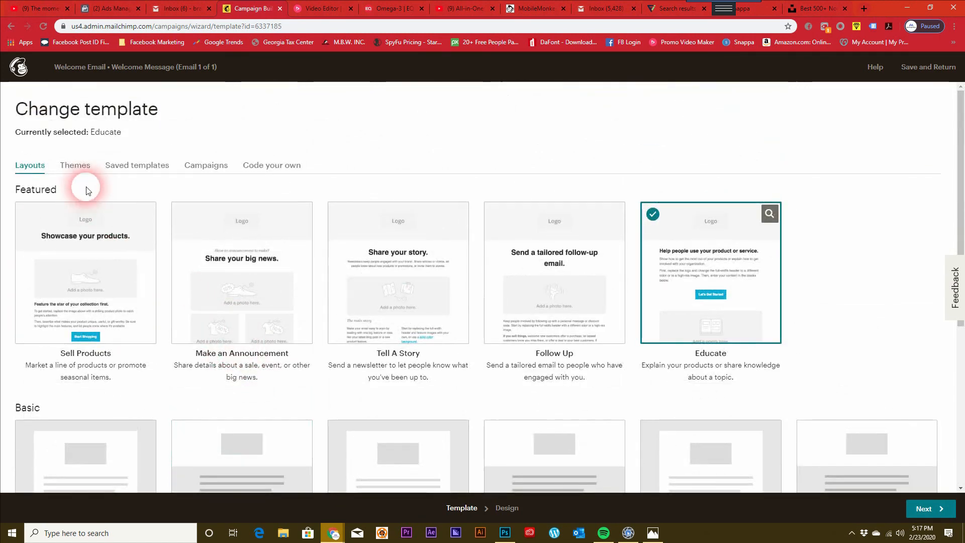
- Look through the template themes from Featured and E-commerce to Events and Holiday
click(75, 166)
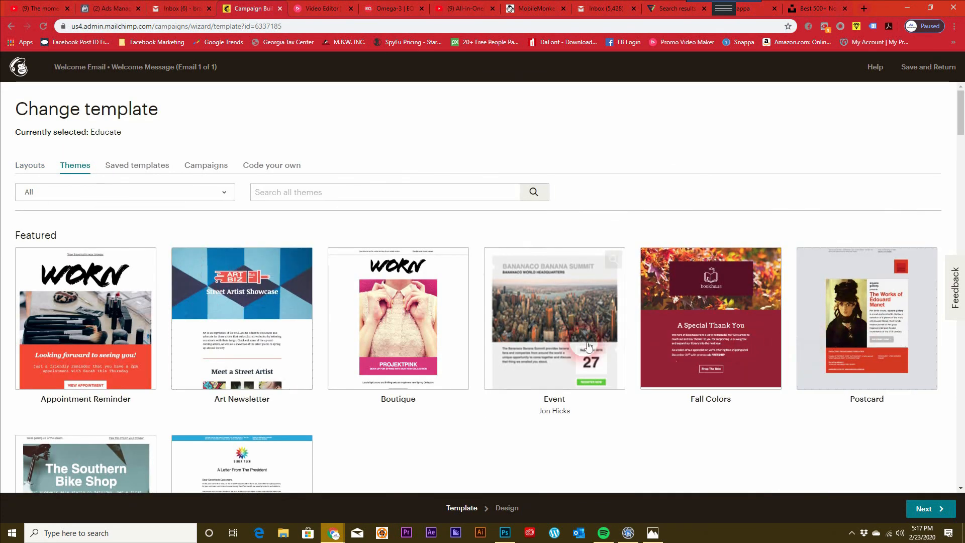
scroll(174, 352, down, 6)
scroll(173, 362, down, 2)
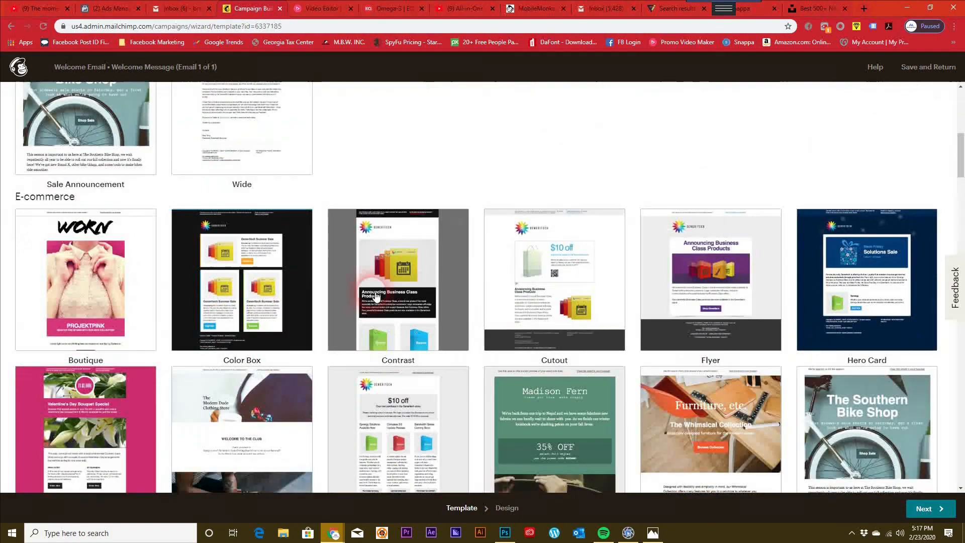
scroll(338, 353, down, 2)
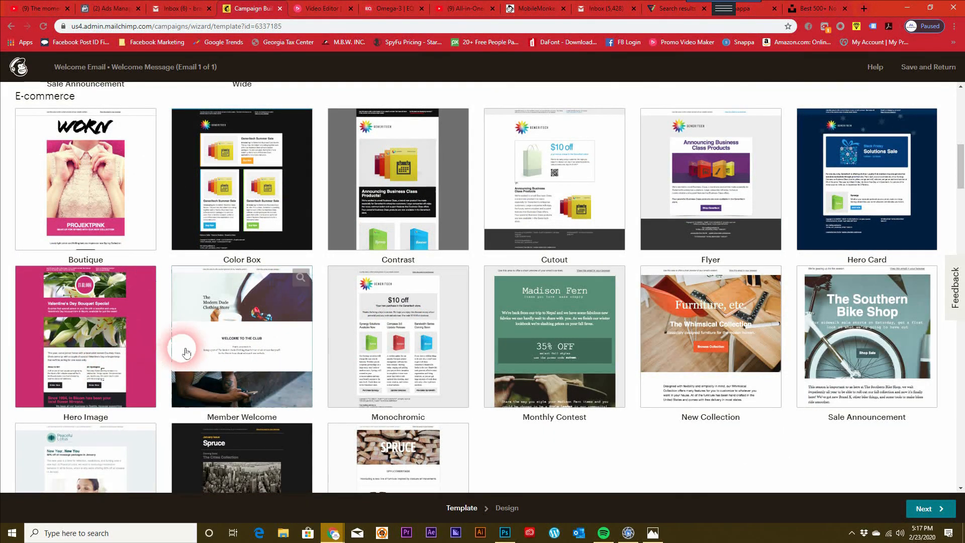
scroll(181, 349, down, 2)
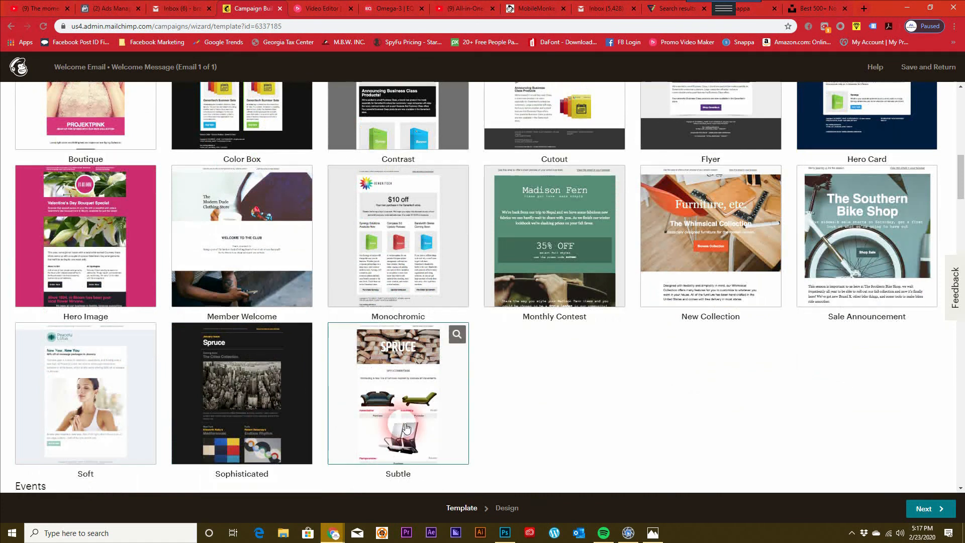
scroll(237, 408, down, 2)
scroll(146, 353, down, 3)
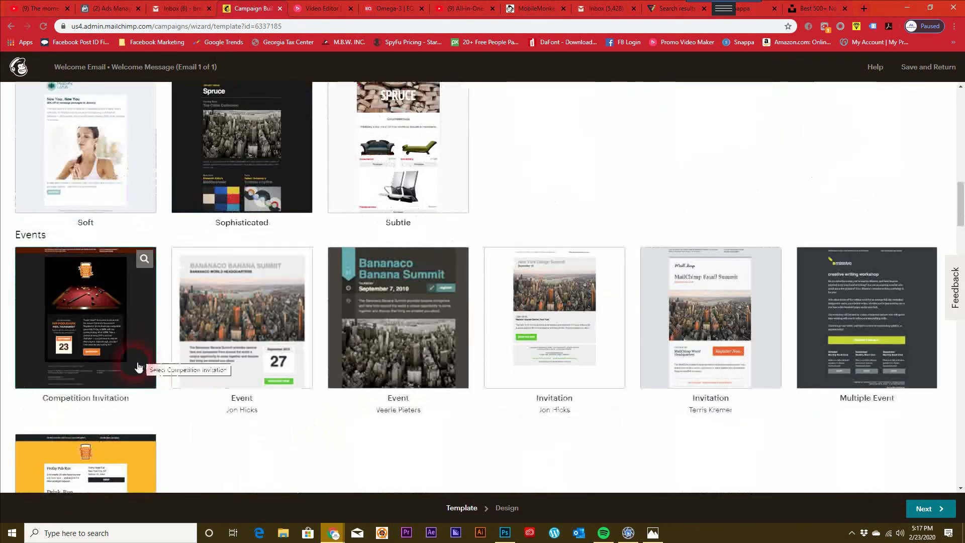
scroll(146, 326, down, 2)
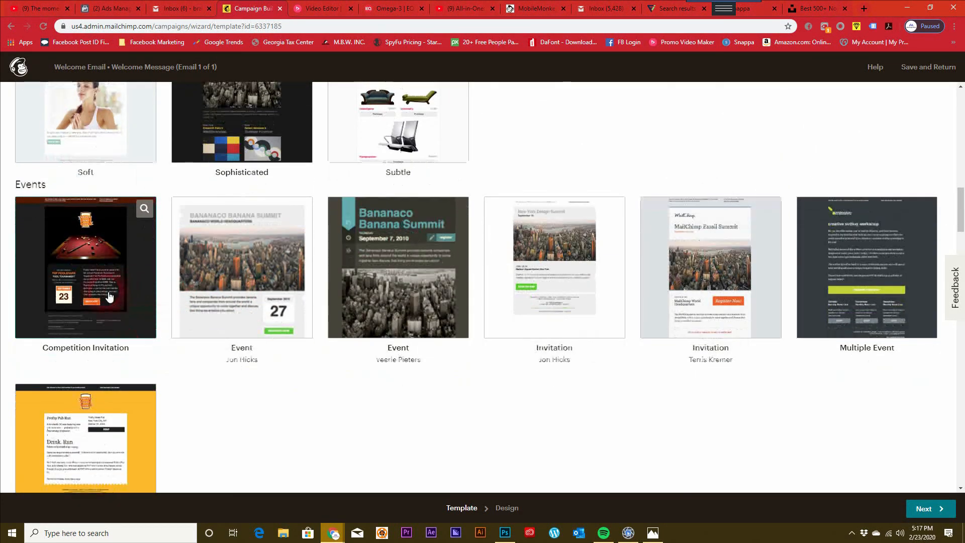
scroll(122, 348, down, 6)
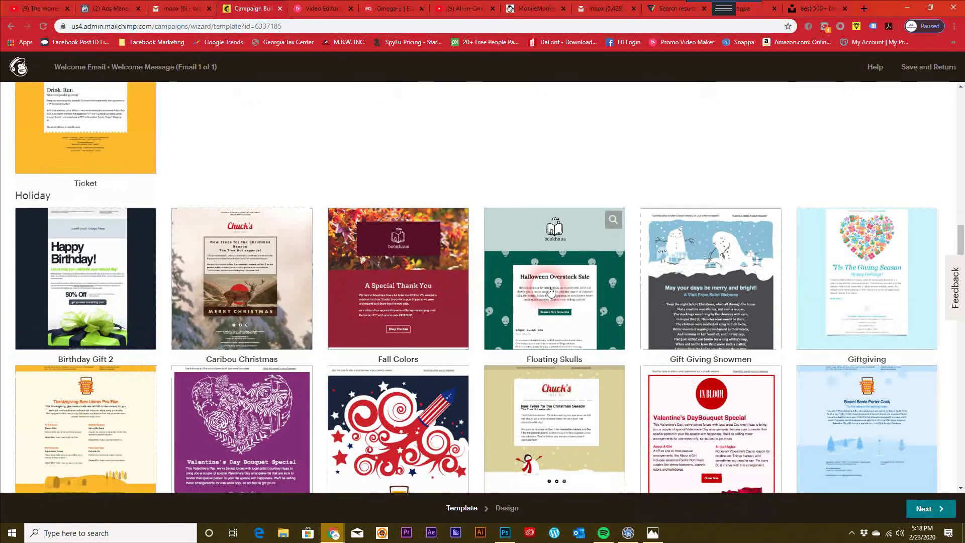
scroll(791, 307, down, 2)
scroll(452, 322, down, 2)
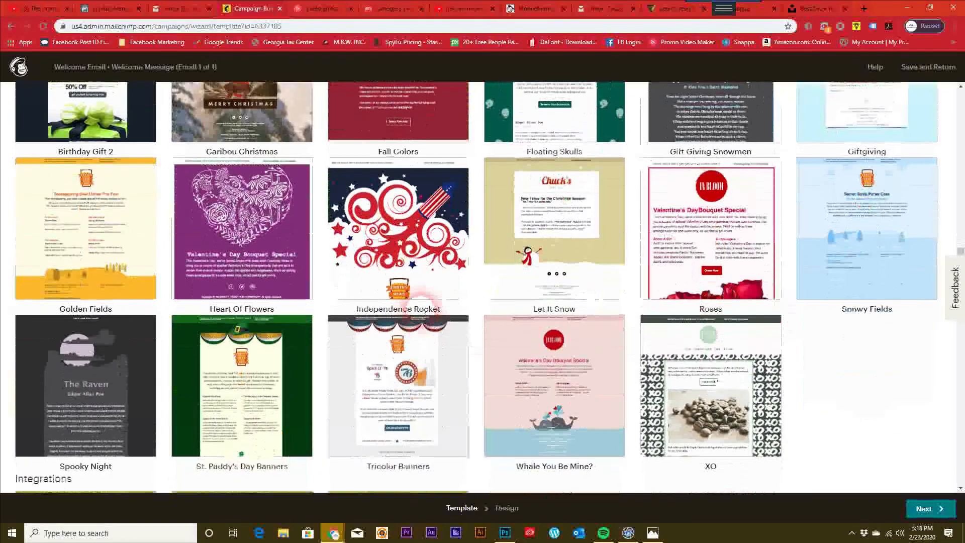
- Browse the remaining themes from Newsletters through Photography, Stationery and Subscriber Alerts, and return to the E-commerce themes
scroll(426, 315, down, 8)
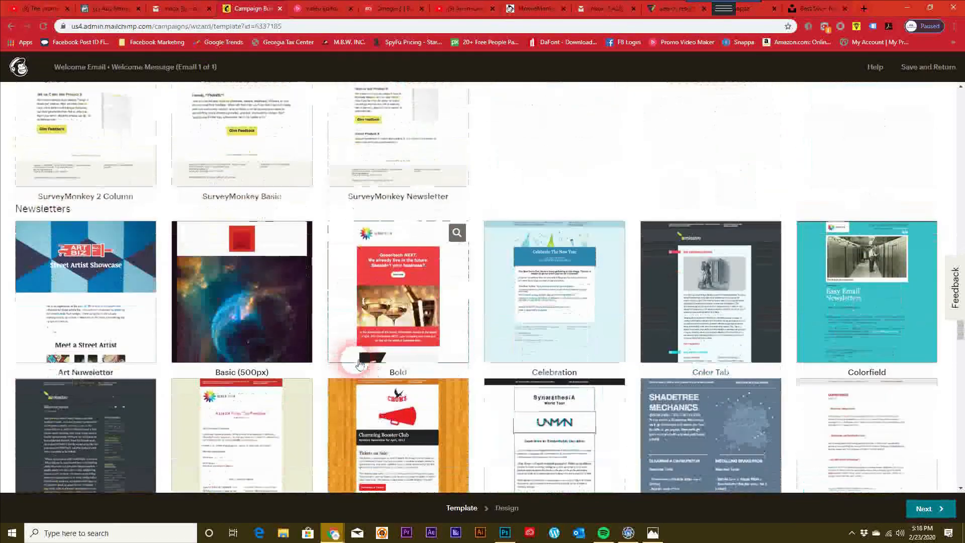
scroll(491, 298, down, 4)
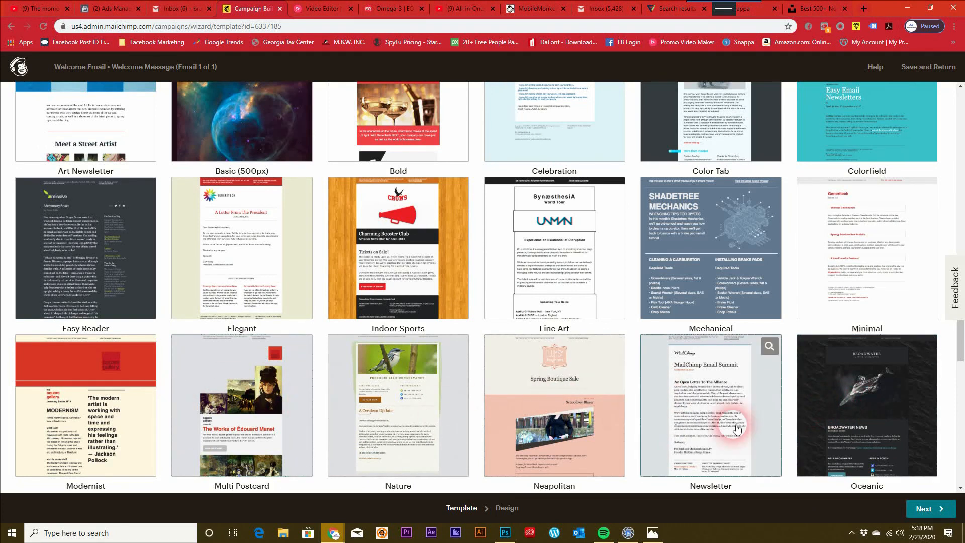
scroll(648, 421, down, 10)
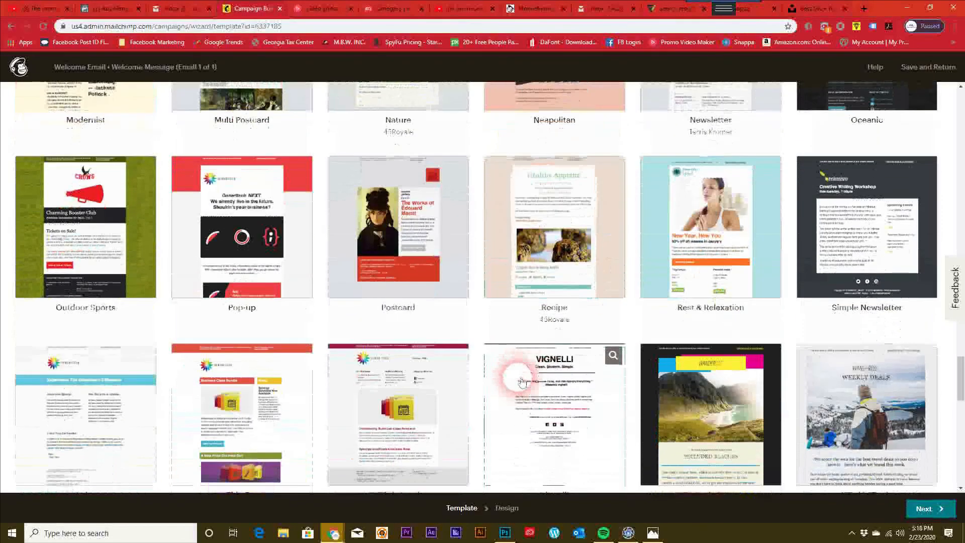
scroll(512, 346, down, 7)
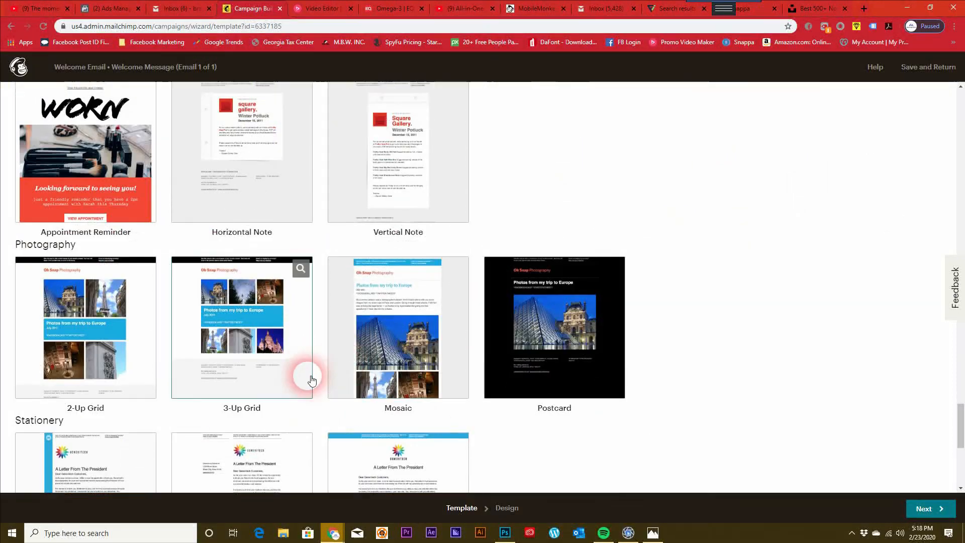
scroll(301, 397, down, 2)
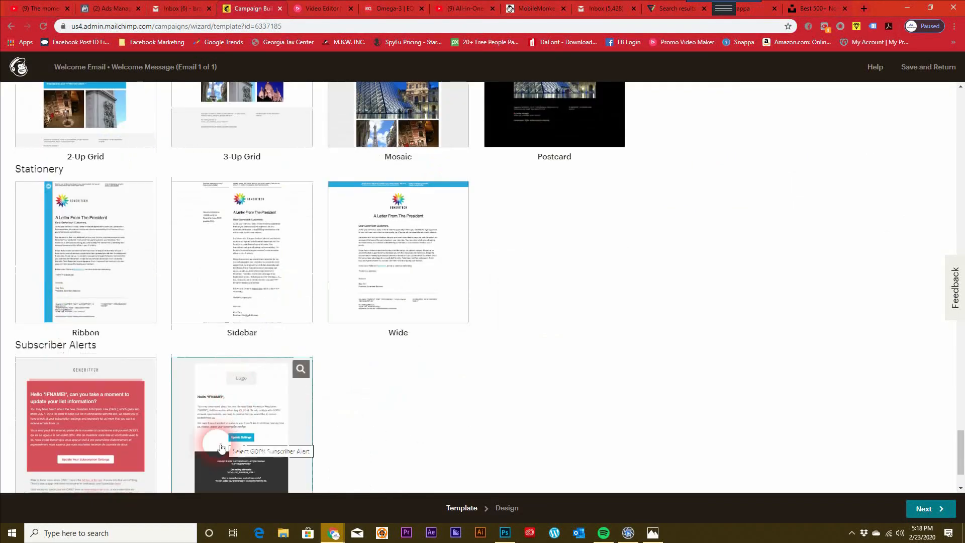
scroll(293, 403, up, 4)
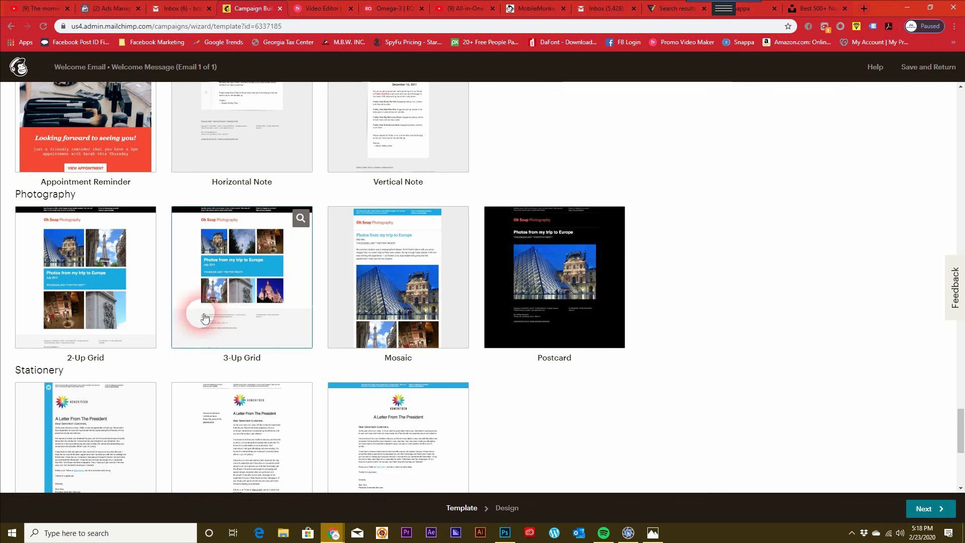
scroll(237, 347, up, 8)
scroll(281, 348, up, 15)
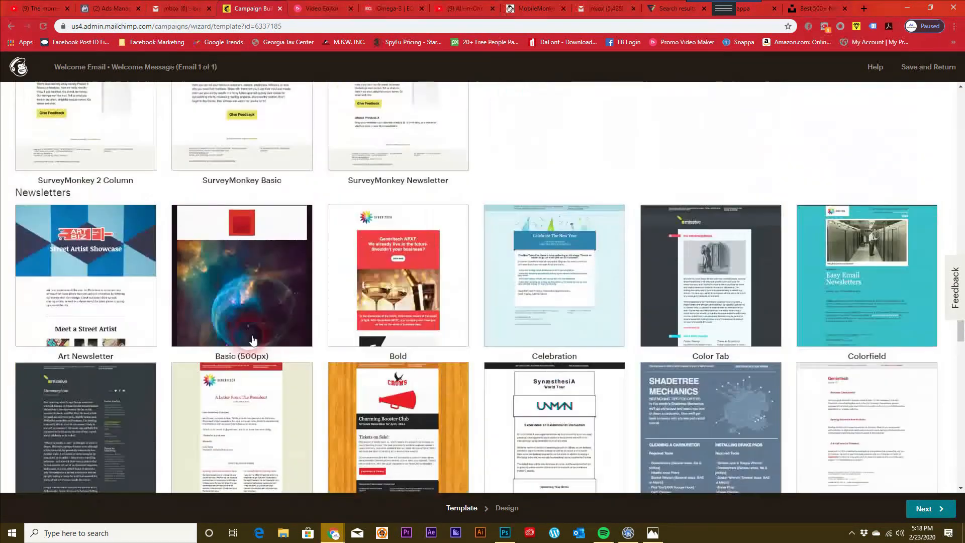
scroll(267, 294, up, 15)
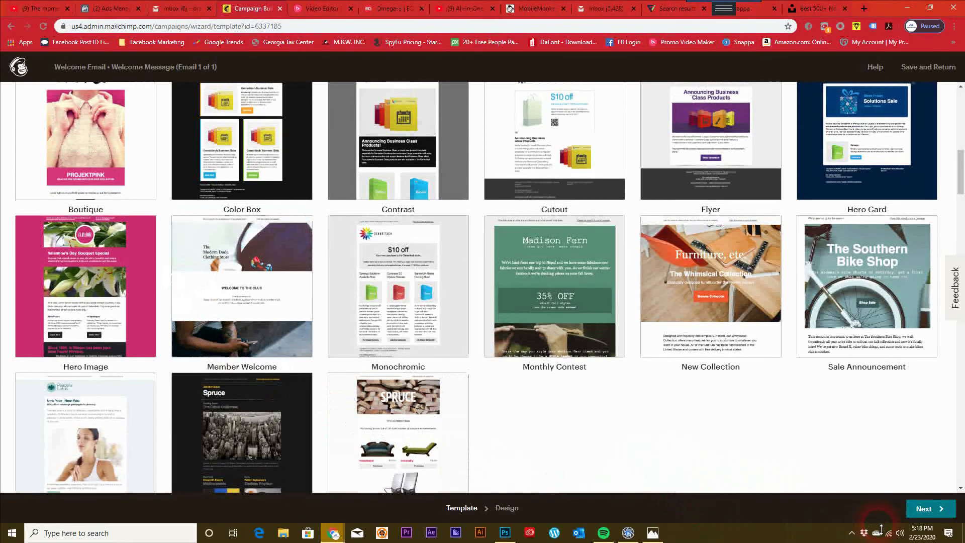
- Keep the current Educate template and return to the email's design at the 20% offer image
click(925, 509)
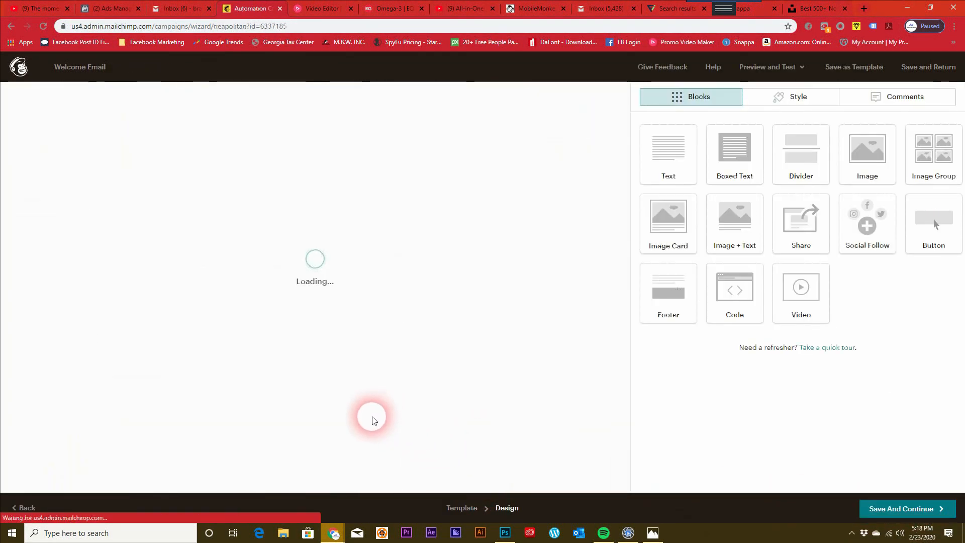
scroll(372, 305, down, 2)
scroll(372, 305, down, 1)
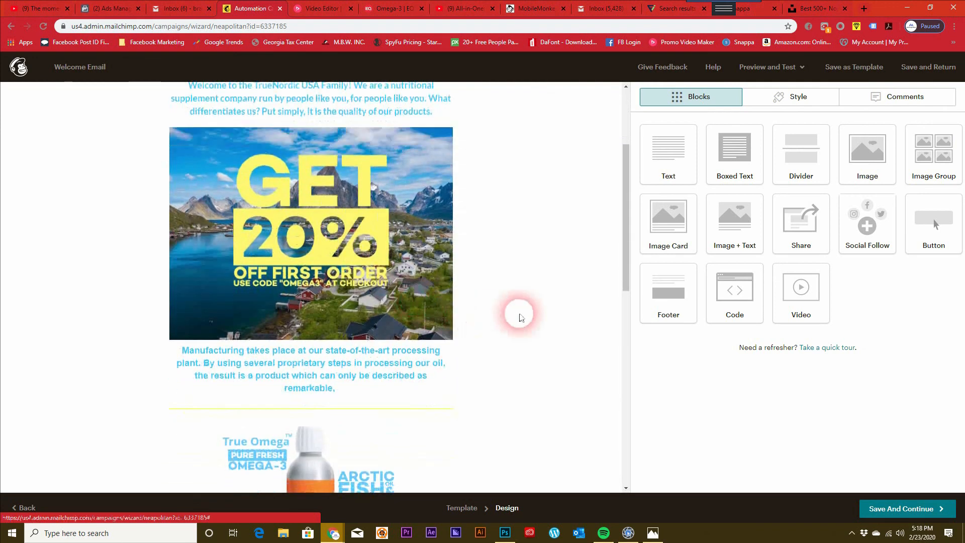
- Examine the footer's style settings from background to link styles against the email layout, and leave them without saving
click(796, 108)
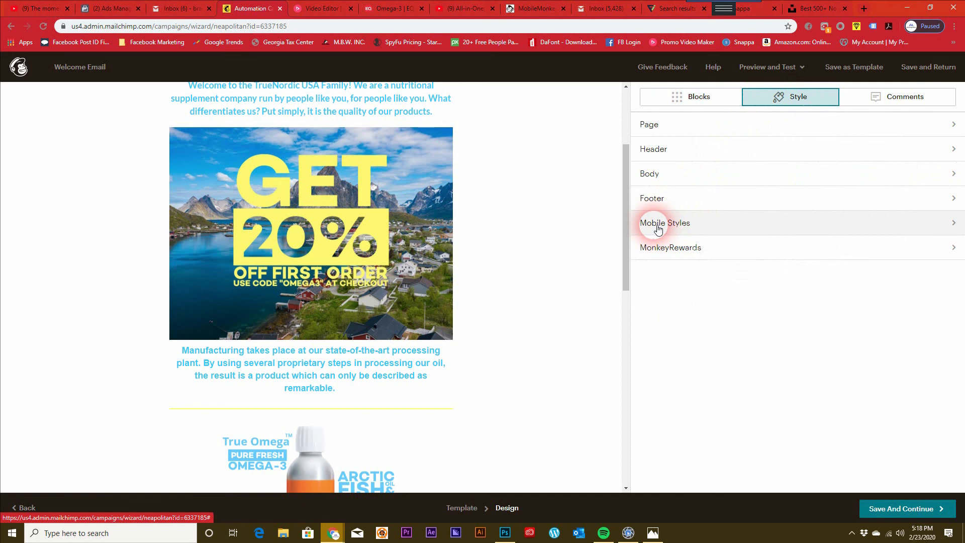
click(655, 198)
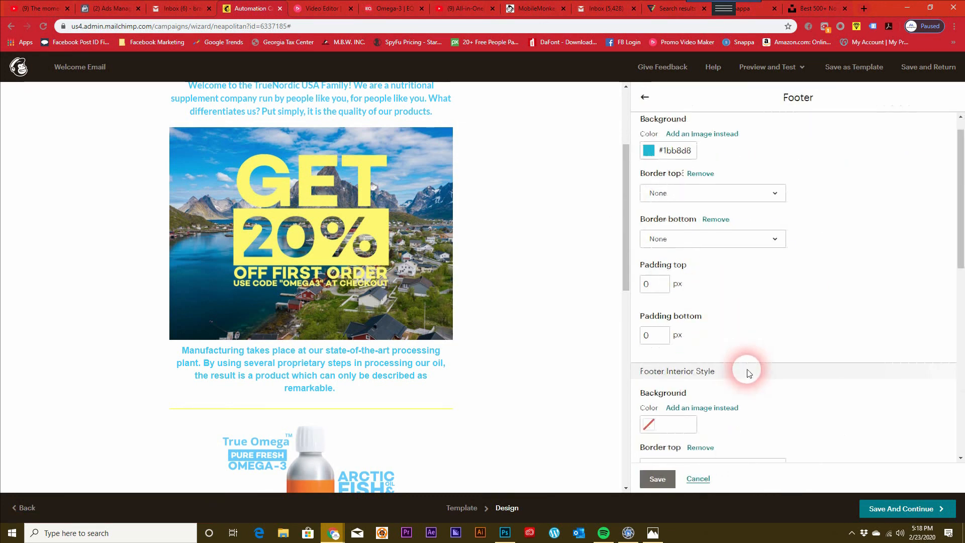
scroll(754, 372, down, 2)
scroll(759, 374, down, 3)
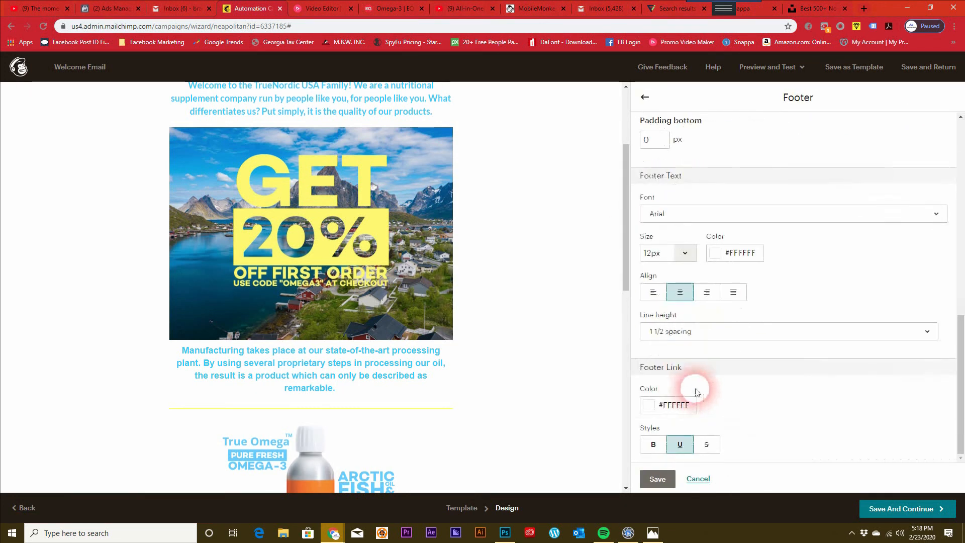
scroll(471, 391, down, 10)
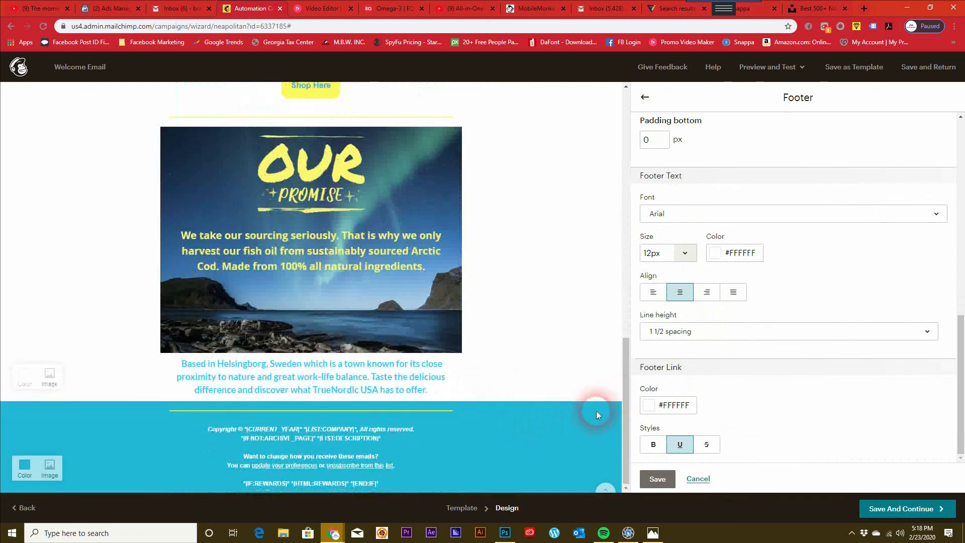
mouse_move(606, 404)
mouse_down()
mouse_move(597, 496)
mouse_move(609, 401)
mouse_up()
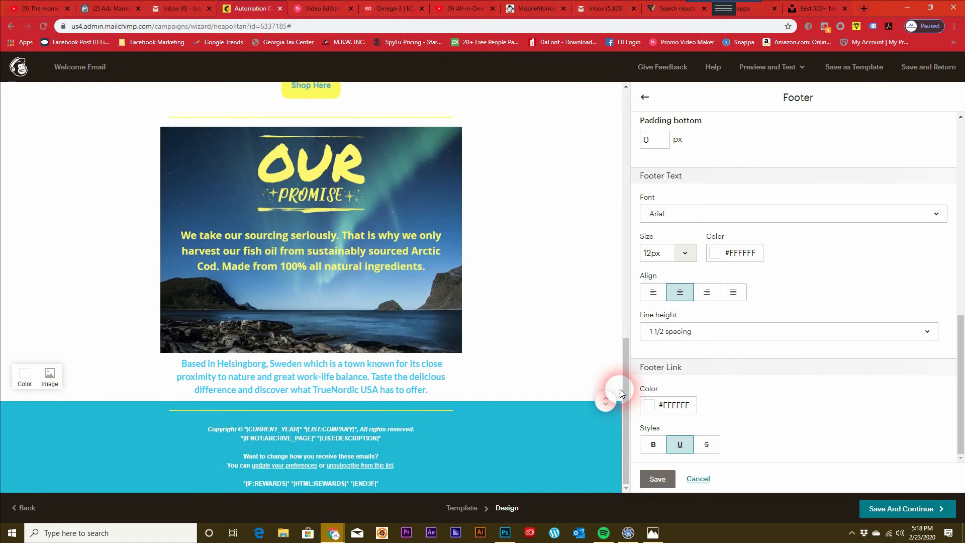
scroll(556, 333, up, 6)
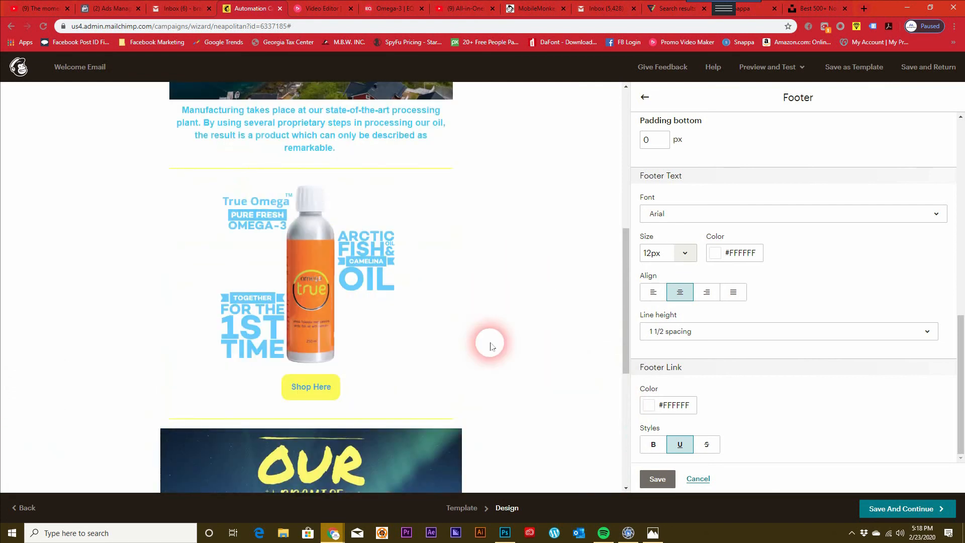
scroll(530, 340, down, 6)
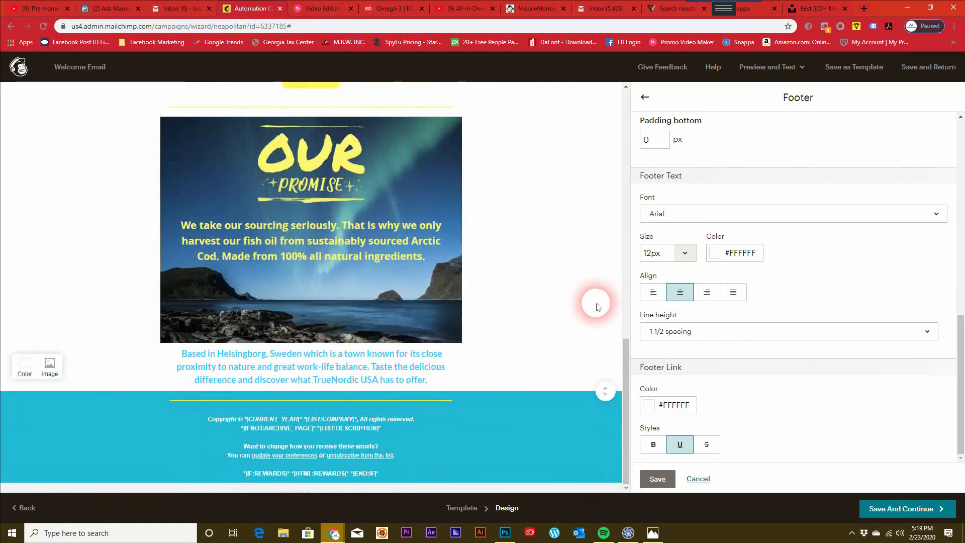
scroll(594, 299, up, 1)
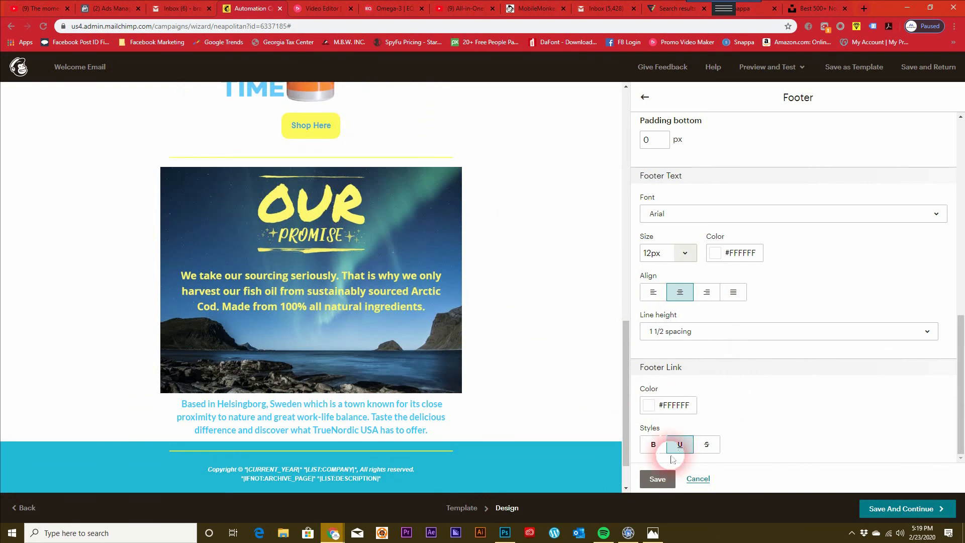
click(703, 478)
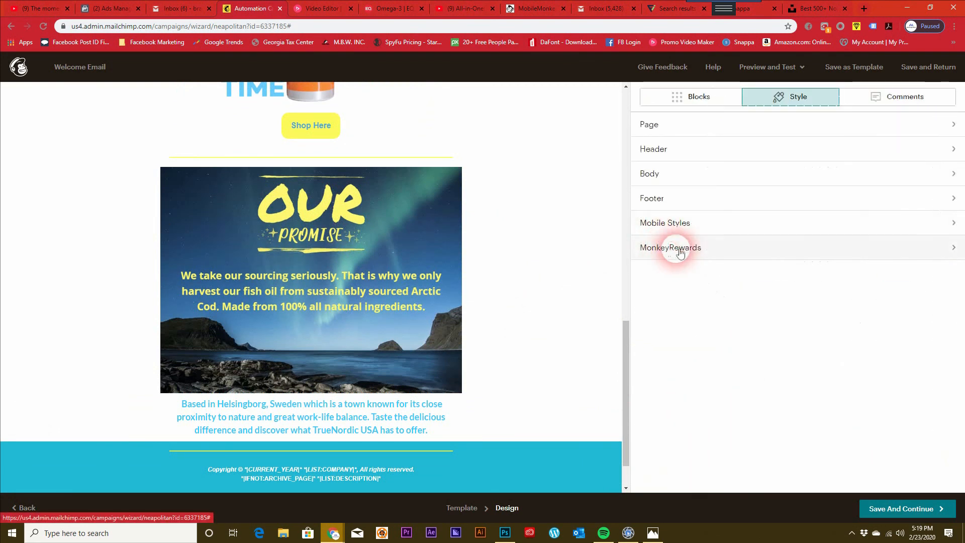
- Open the copyright footer block for editing and look through the merge tags under Member Data and List Data
scroll(452, 402, down, 1)
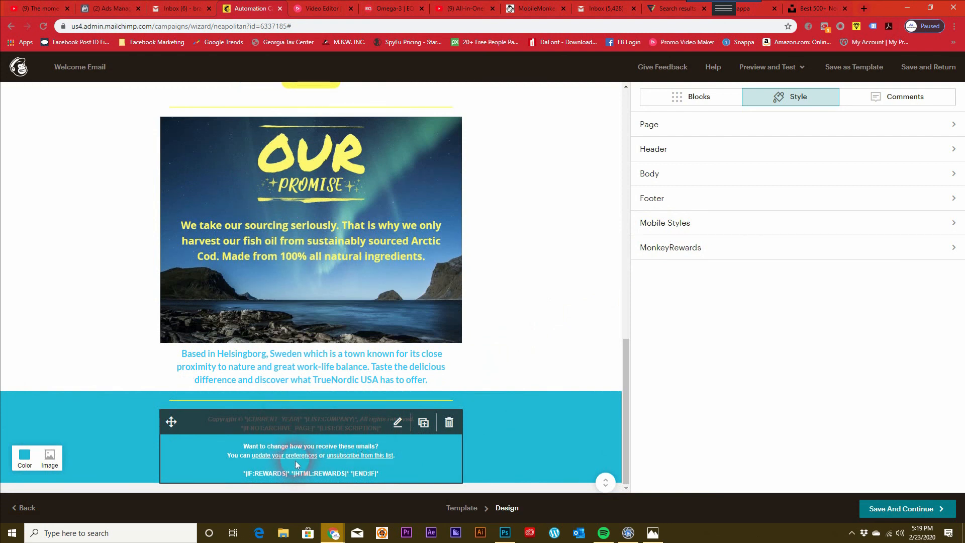
click(399, 424)
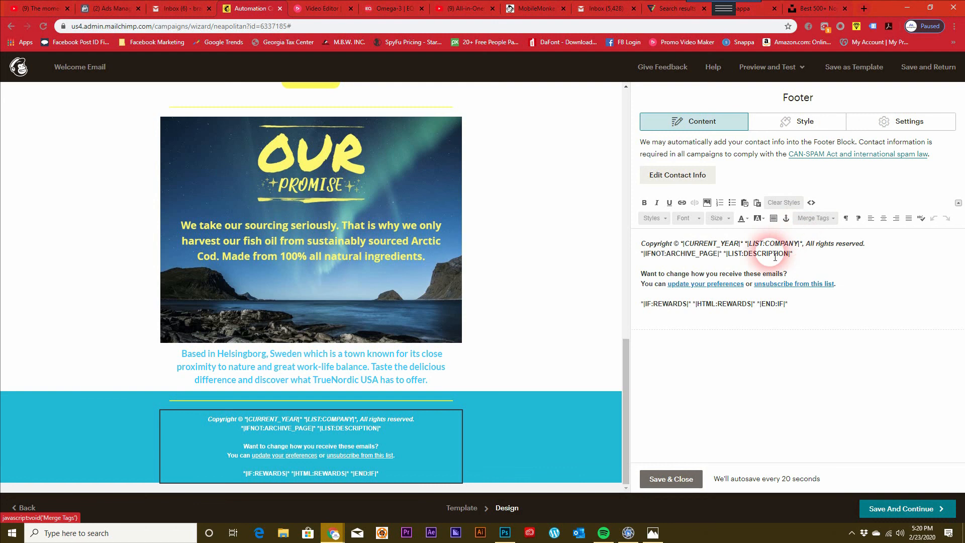
click(814, 218)
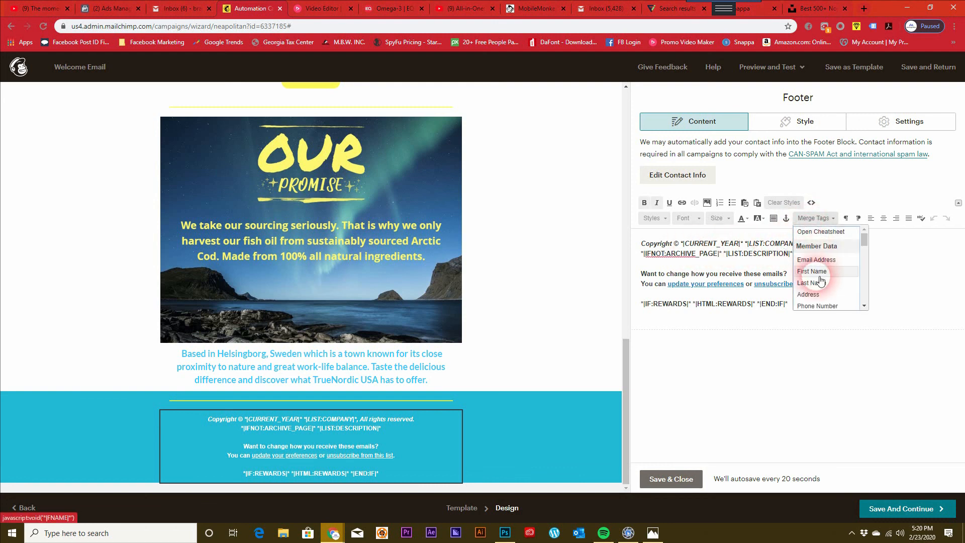
scroll(817, 287, down, 2)
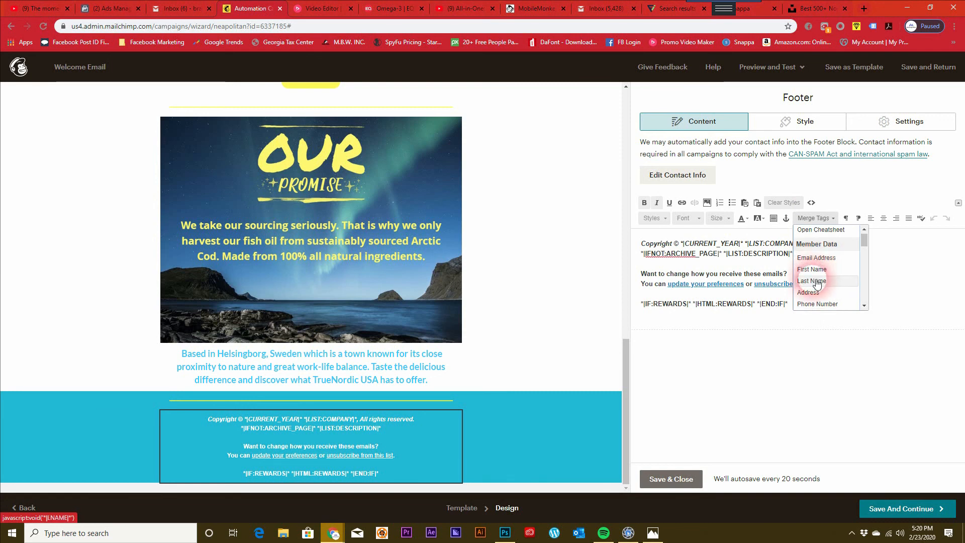
scroll(816, 279, down, 3)
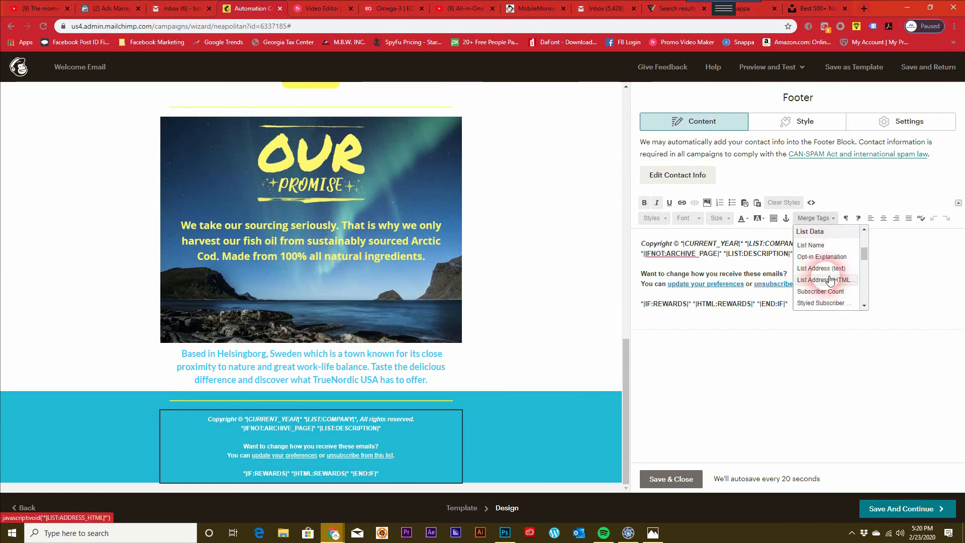
click(921, 277)
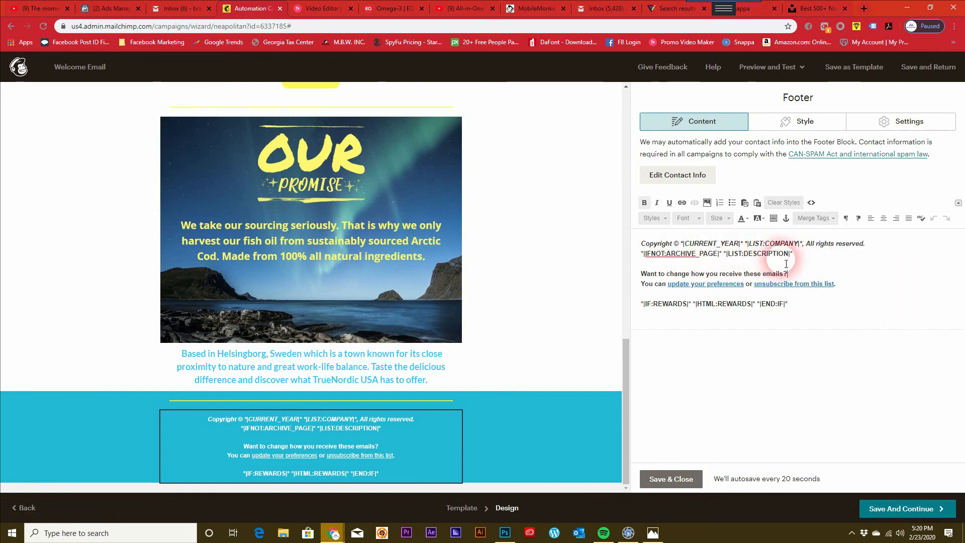
- Save and close the footer block, and save the design to continue to the Welcome Email's overview
click(674, 479)
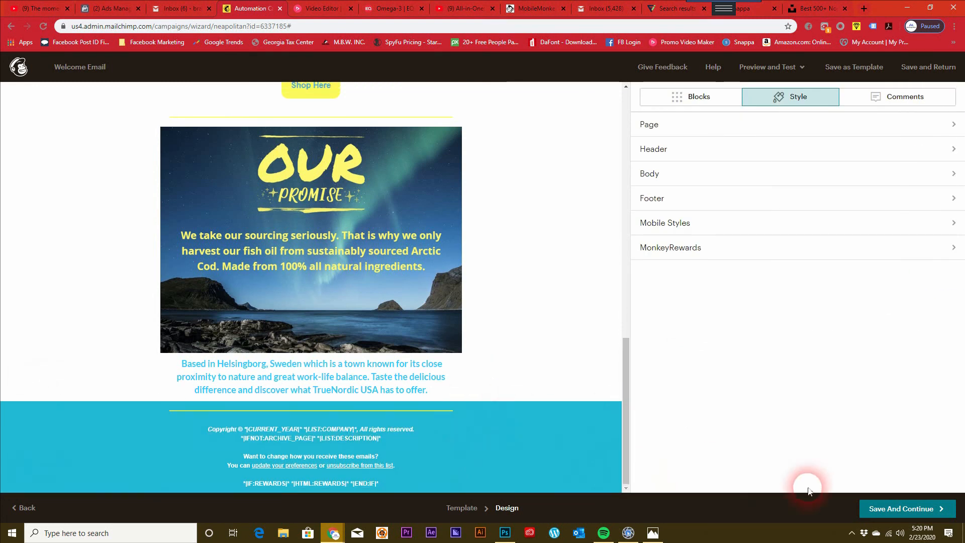
click(882, 509)
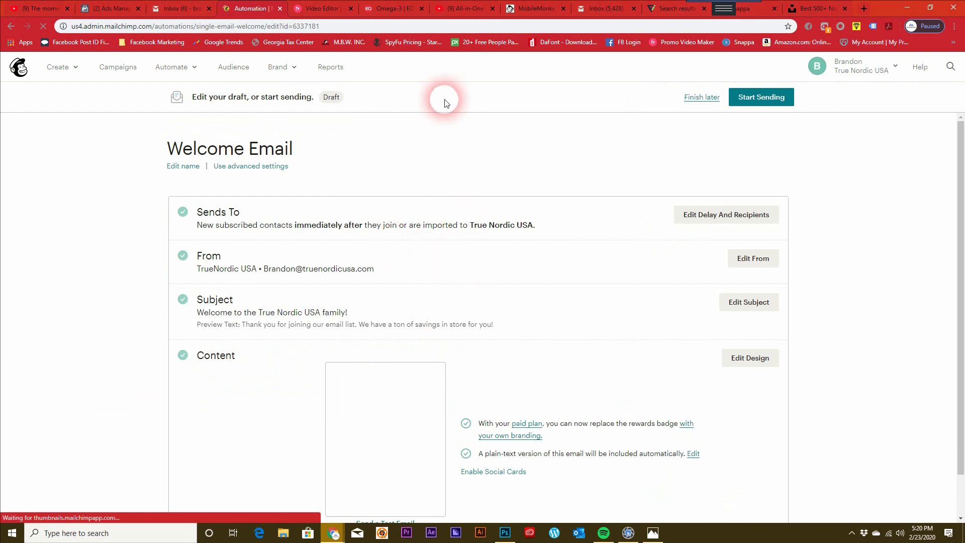
- Switch to the True Nordic USA Gmail inbox and read the newest "[Test] Welcome to the True Nordic USA family!" email through to its footer
click(574, 10)
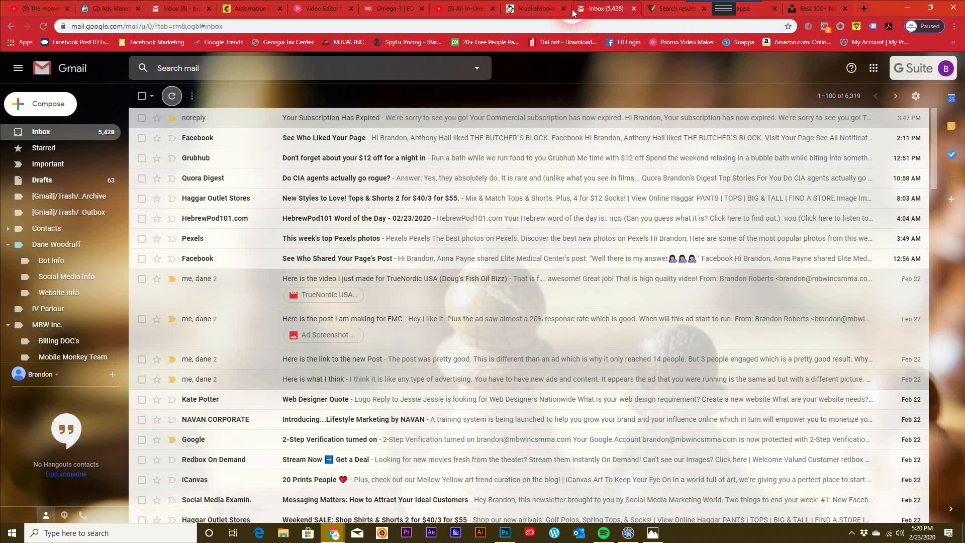
click(180, 9)
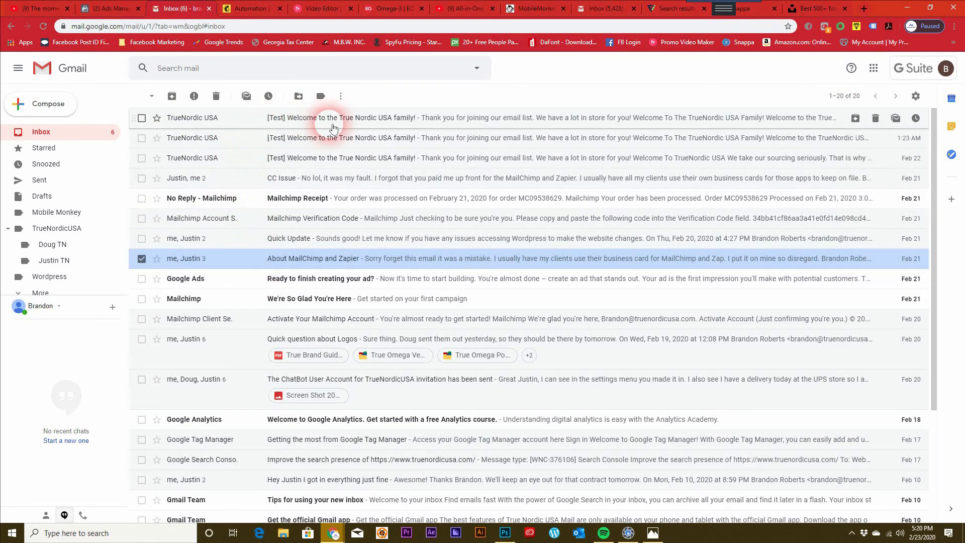
click(317, 125)
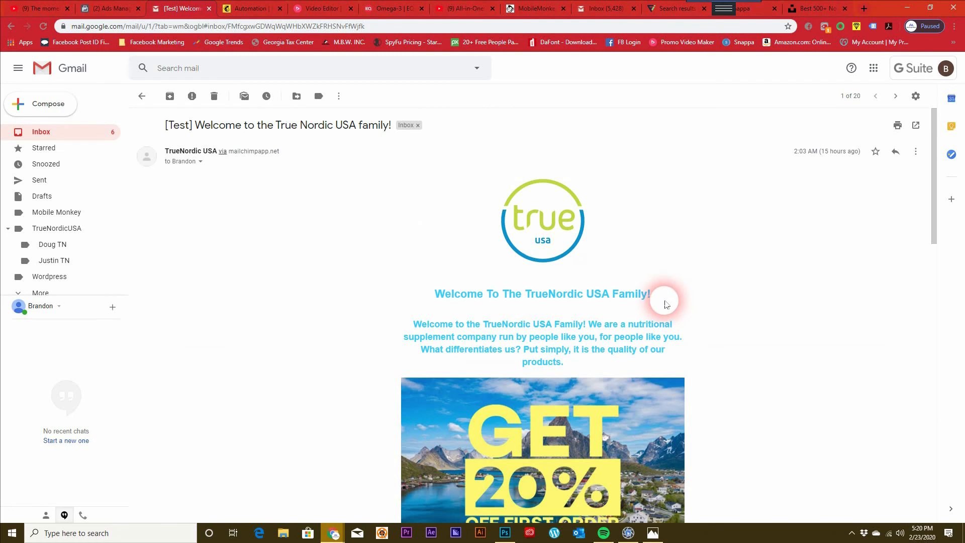
scroll(706, 309, down, 4)
scroll(714, 312, down, 10)
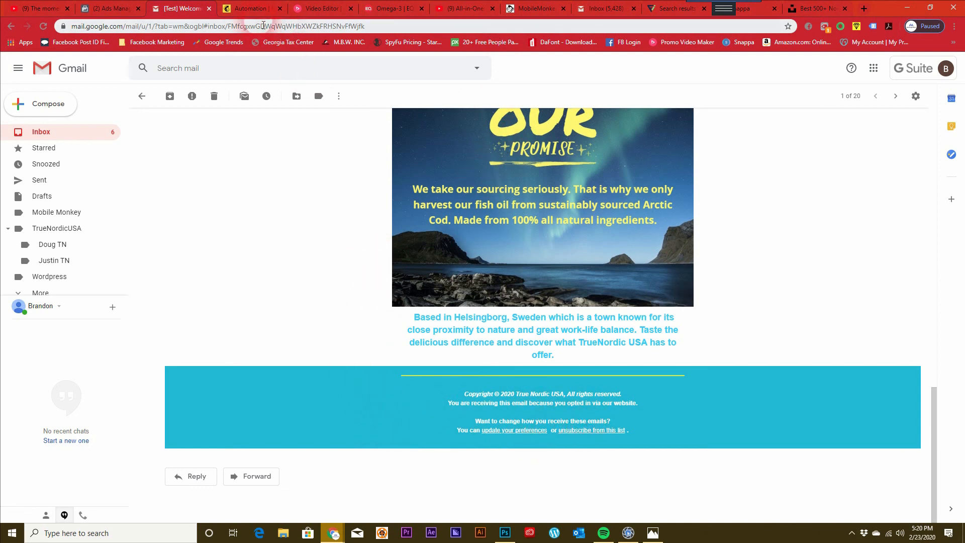
- Switch back to Mailchimp and review the account's contact information page, including the audience details used in campaign footers and the billing info
click(254, 8)
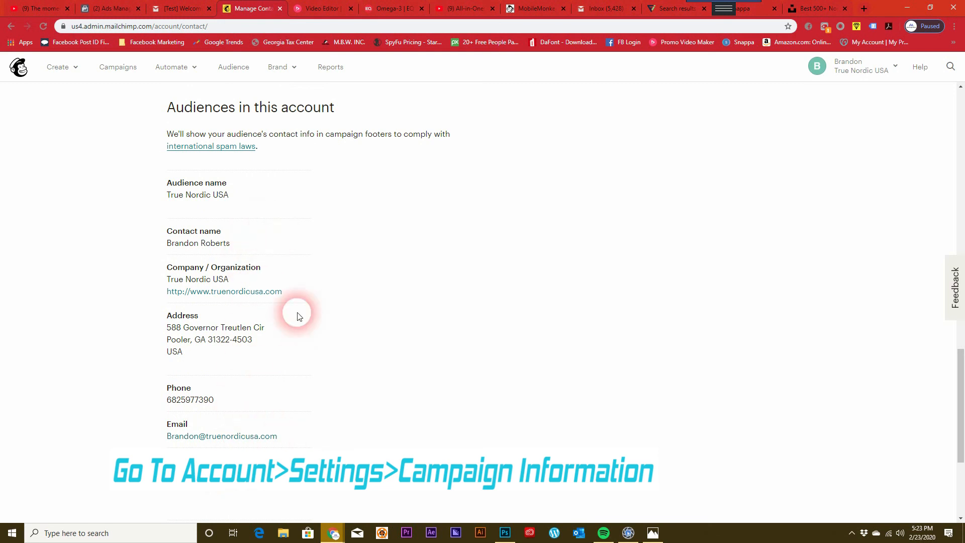
scroll(346, 360, down, 3)
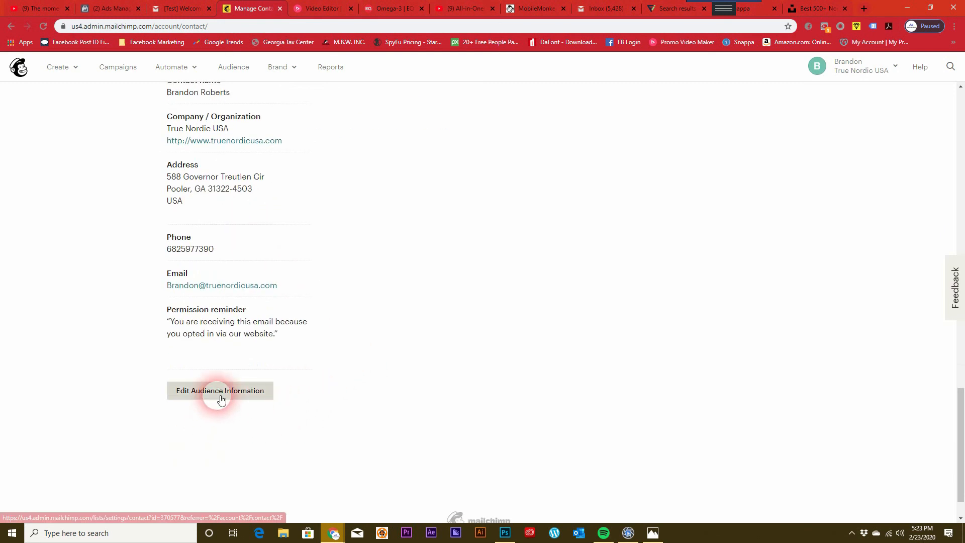
scroll(218, 397, up, 2)
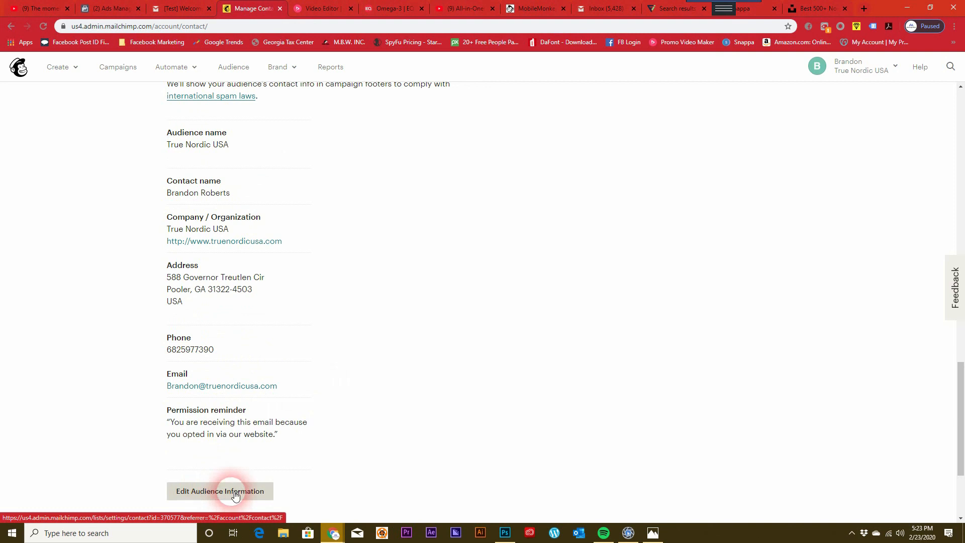
scroll(319, 390, up, 2)
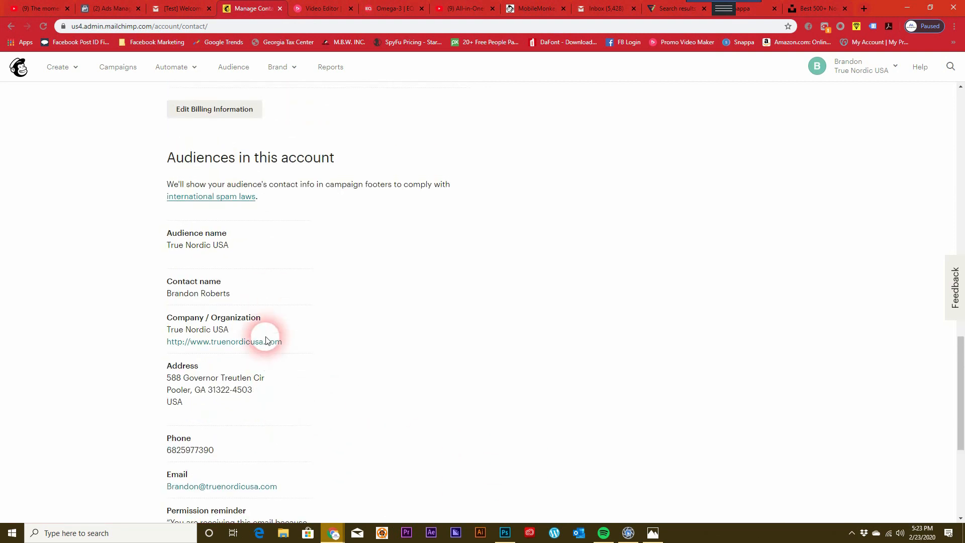
scroll(407, 424, up, 20)
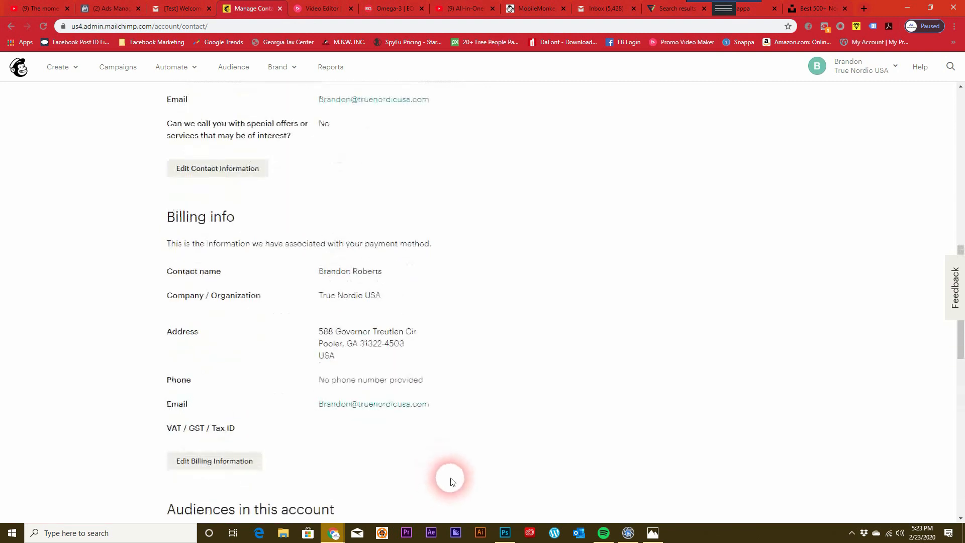
scroll(467, 432, up, 2)
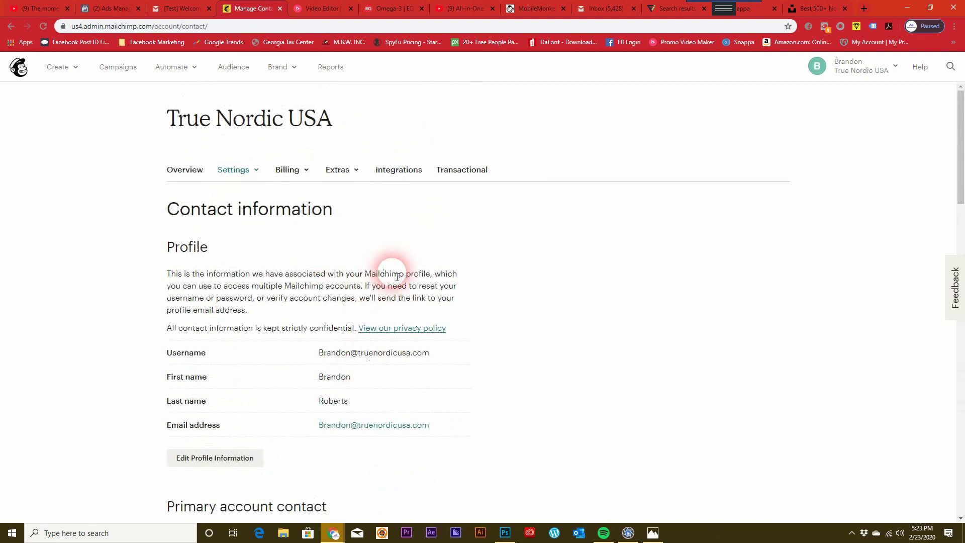
- Go from the campaigns back to the Welcome Email draft and review its recipients, sender, subject and content sections
click(116, 73)
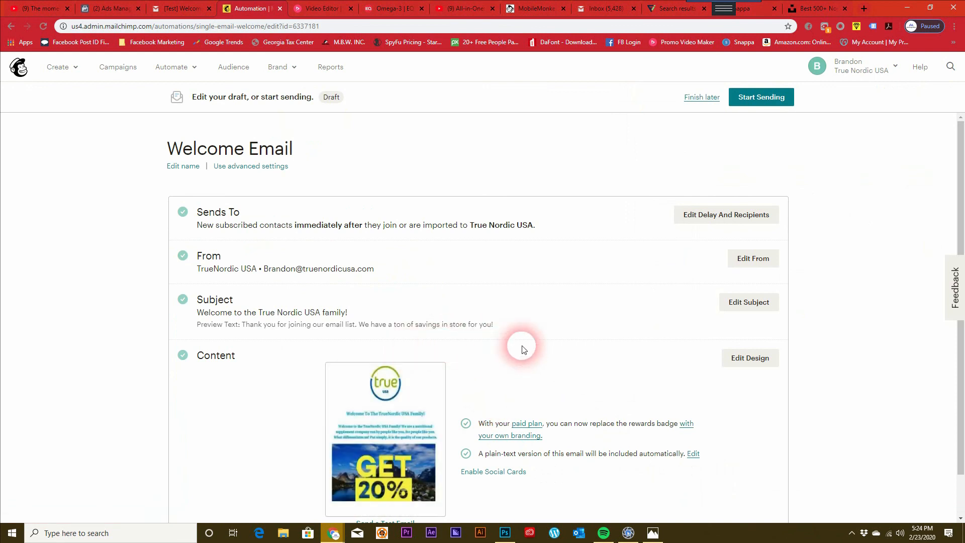
scroll(568, 391, down, 2)
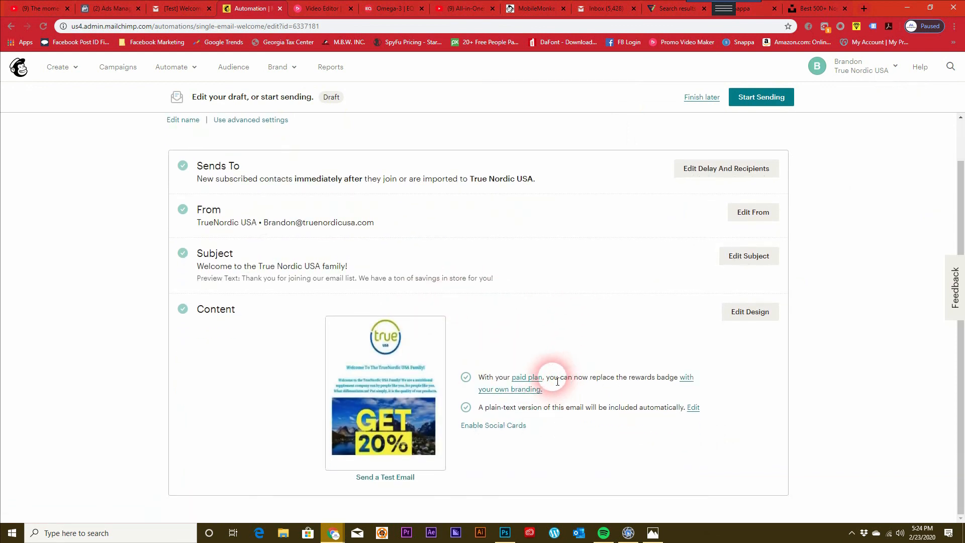
scroll(556, 381, up, 2)
mouse_move(390, 445)
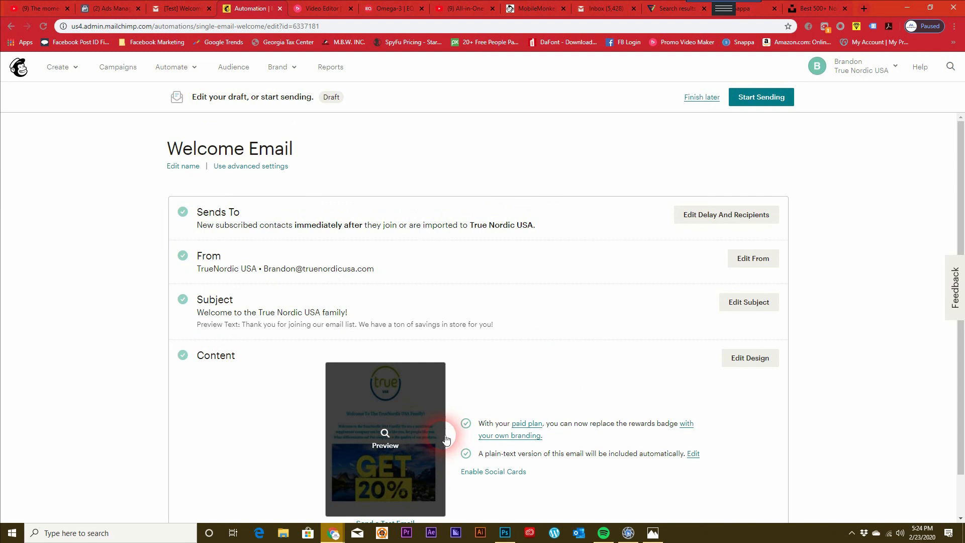